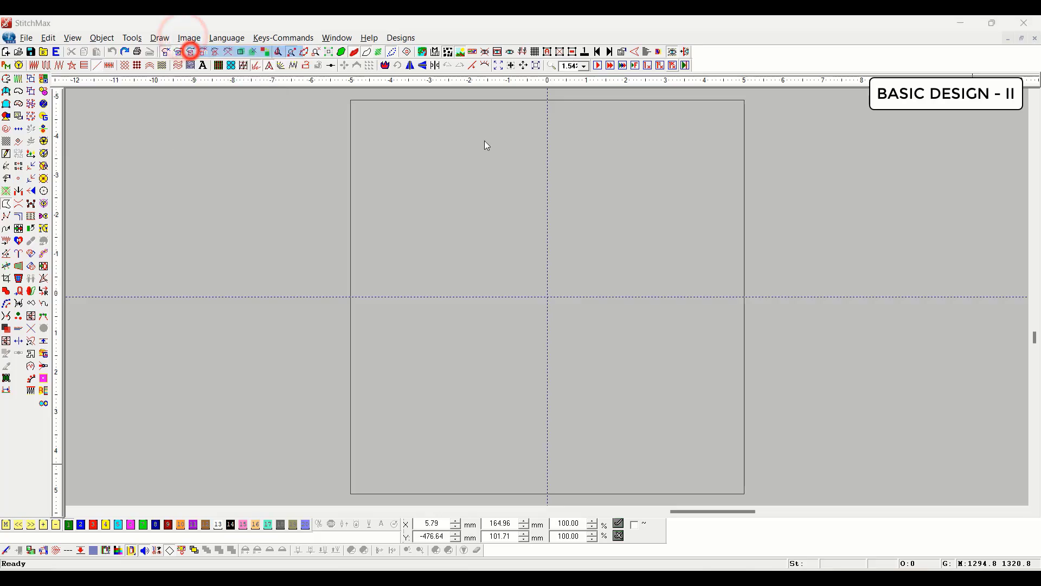
Load the design image 2.BMP from the 0.0 BASIC 3 DESIGNS folder.
{"action": "left_click", "coordinate": [505, 167]}
{"action": "left_click", "coordinate": [664, 318]}
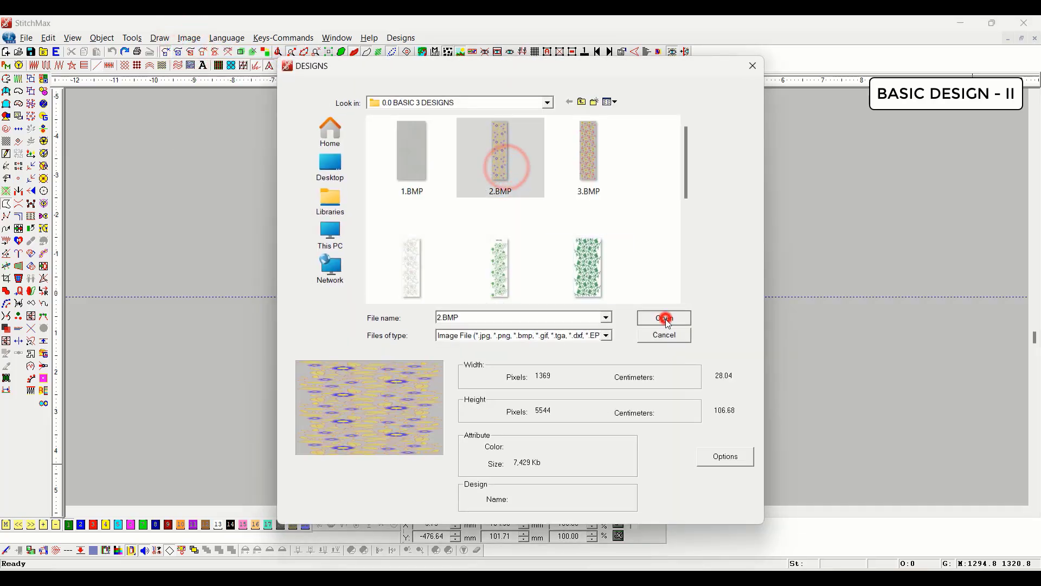
Start a curved line-stitch boundary at the upper end of the short stem leading to the leaf in the lower part of the design.
{"action": "scroll", "coordinate": [629, 384], "scroll_direction": "down", "scroll_amount": 10}
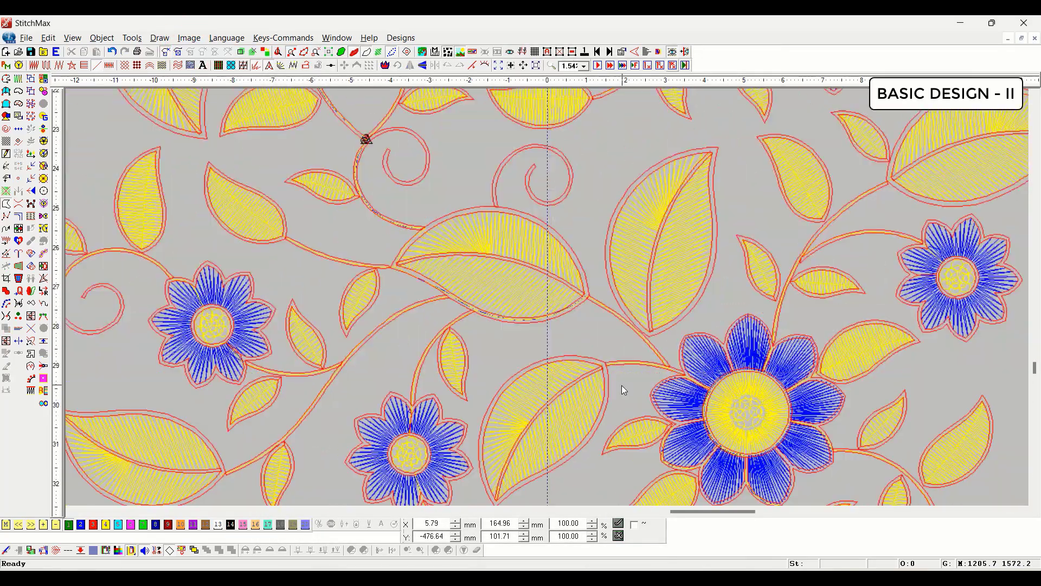
{"action": "scroll", "coordinate": [622, 388], "scroll_direction": "up", "scroll_amount": 1}
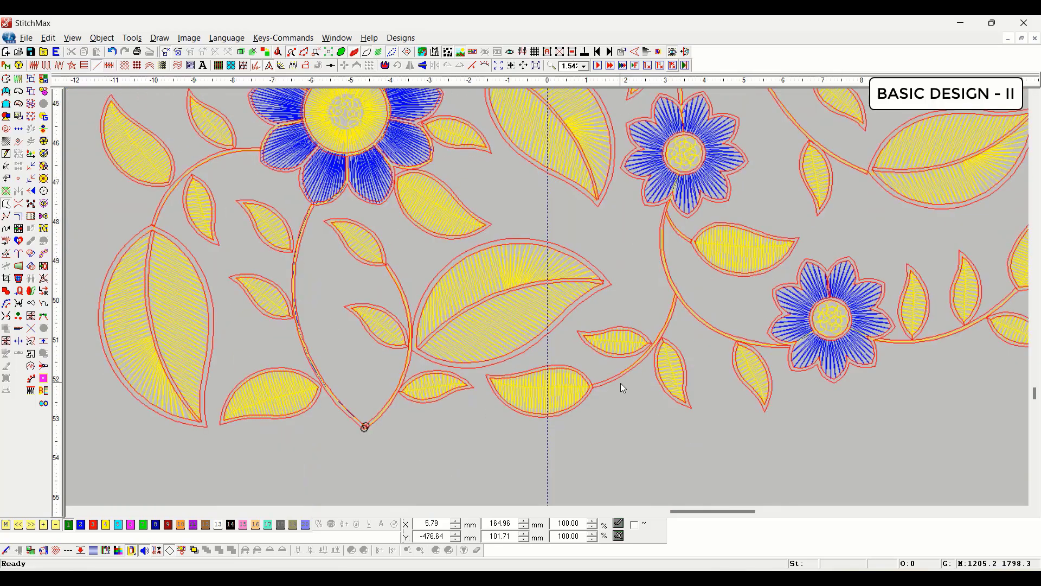
{"action": "scroll", "coordinate": [622, 383], "scroll_direction": "right", "scroll_amount": 5}
{"action": "key", "text": "z"}
{"action": "left_click_drag", "start_coordinate": [674, 386], "coordinate": [277, 269]}
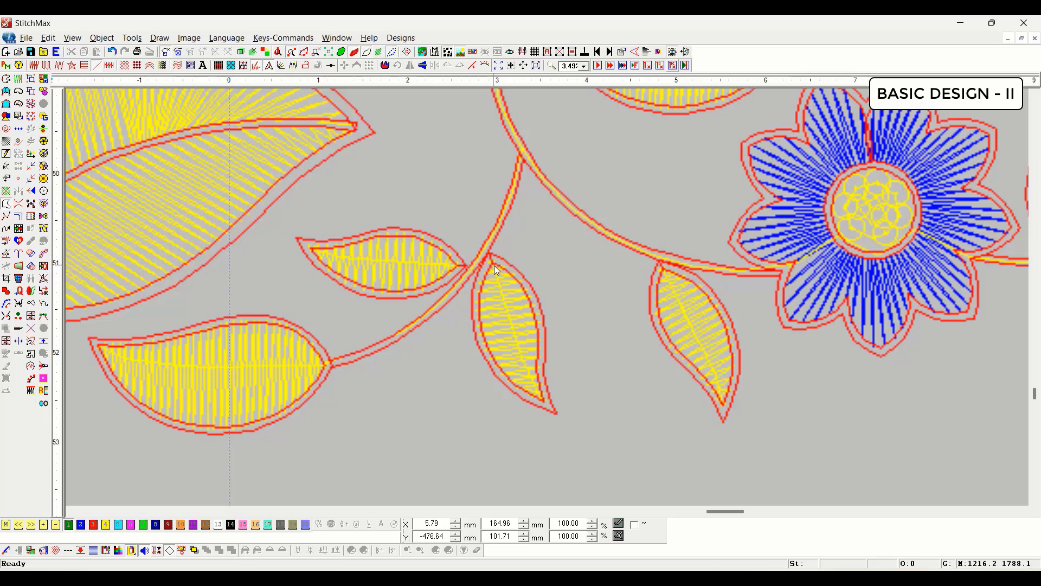
{"action": "scroll", "coordinate": [494, 265], "scroll_direction": "down", "scroll_amount": 2}
{"action": "scroll", "coordinate": [505, 263], "scroll_direction": "up", "scroll_amount": 2}
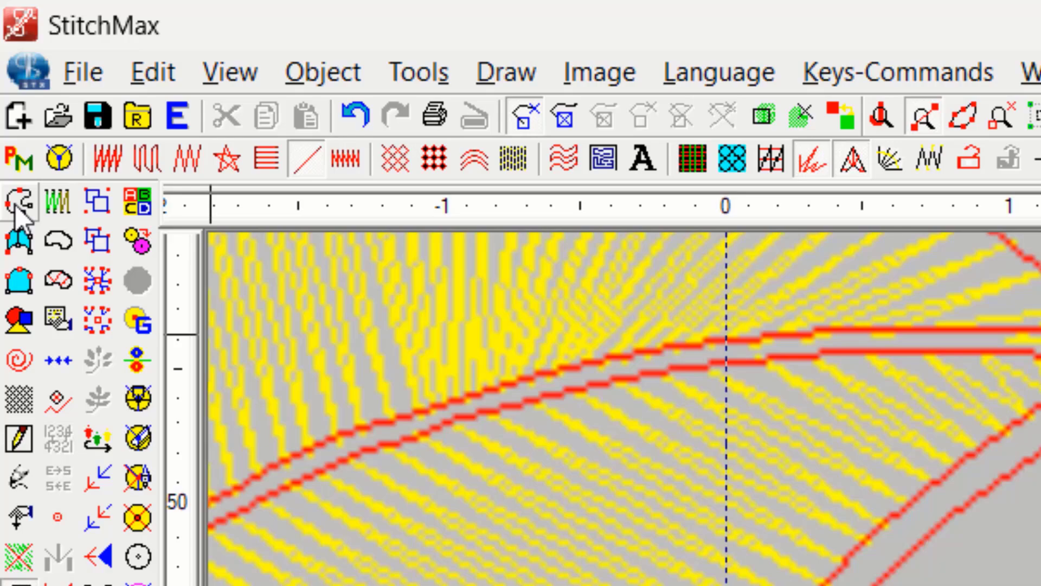
{"action": "left_click", "coordinate": [6, 79]}
{"action": "left_click", "coordinate": [300, 158]}
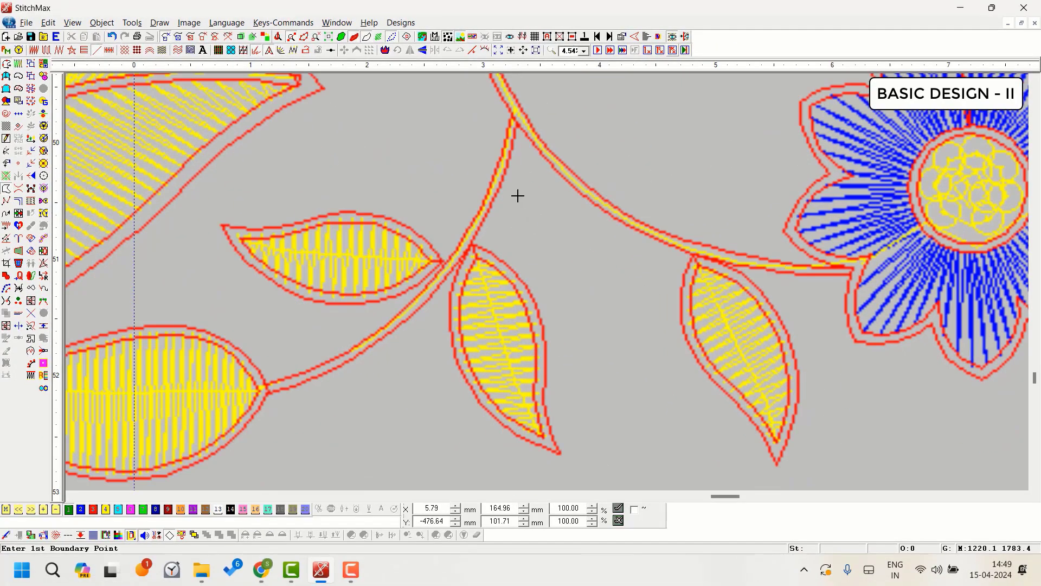
{"action": "left_click", "coordinate": [510, 114]}
{"action": "left_click", "coordinate": [487, 197]}
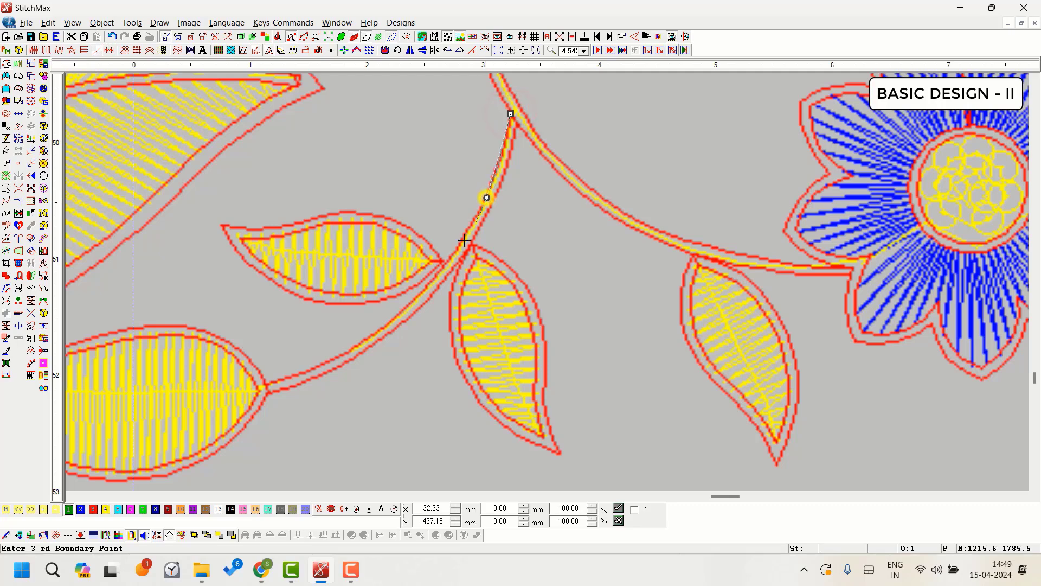
{"action": "left_click", "coordinate": [429, 284]}
{"action": "left_click", "coordinate": [356, 345]}
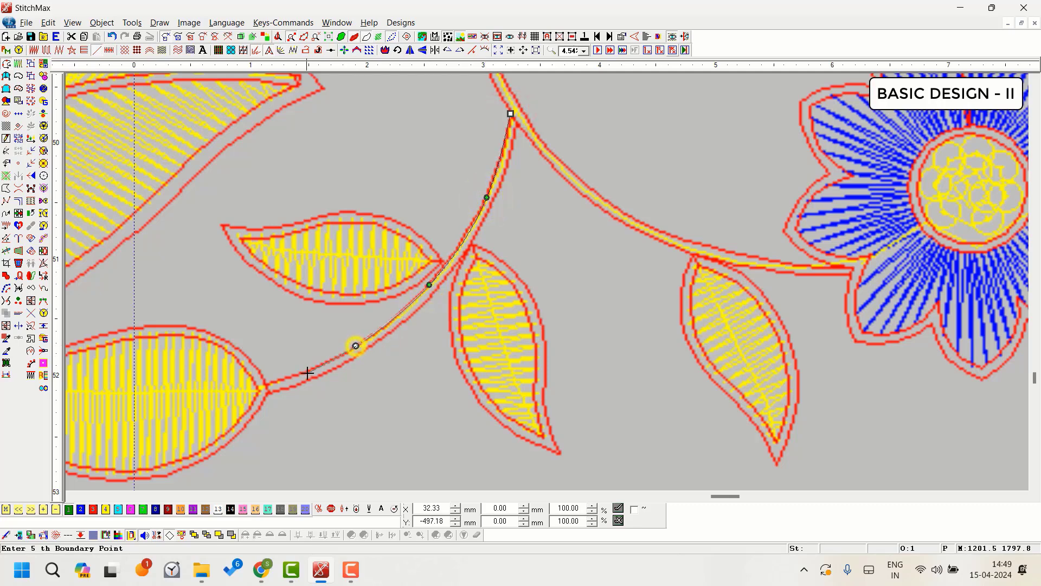
{"action": "key", "text": "BackSpace"}
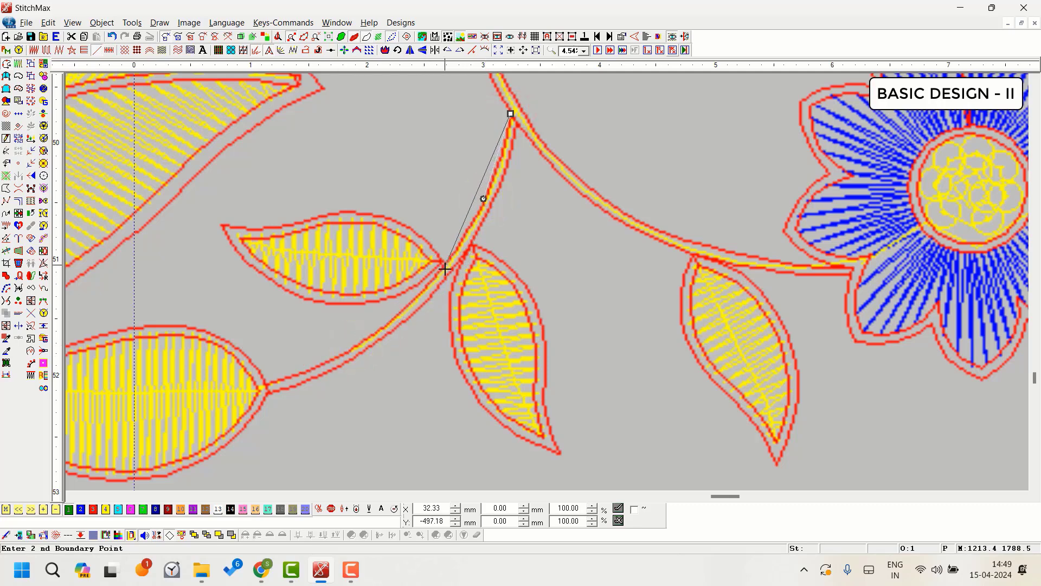
Trace the stem's upper edge with a curve point midway and an end point at the leaf's base, and finish the line.
{"action": "left_click", "coordinate": [421, 295]}
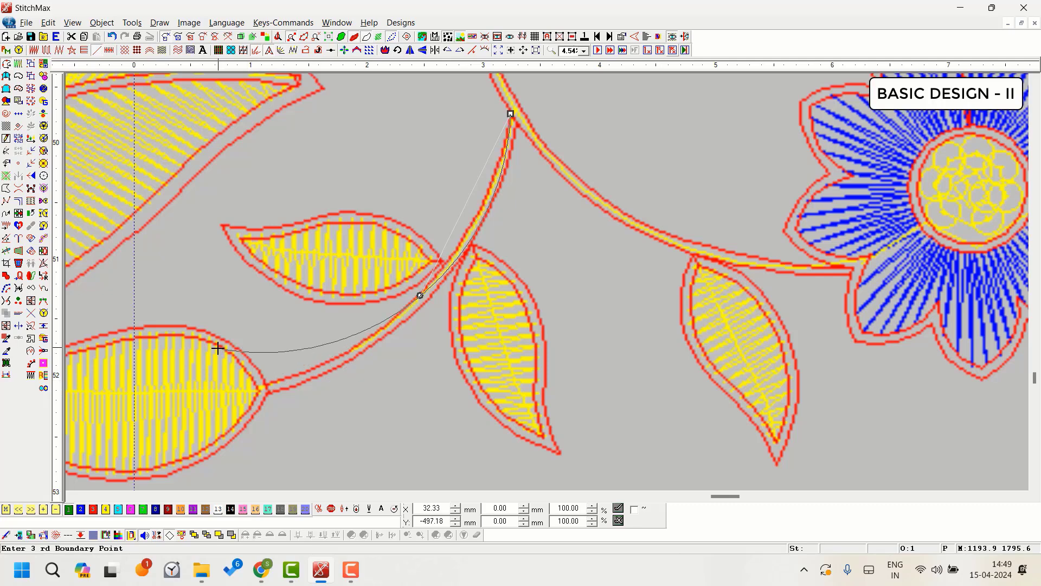
{"action": "left_click", "coordinate": [266, 384]}
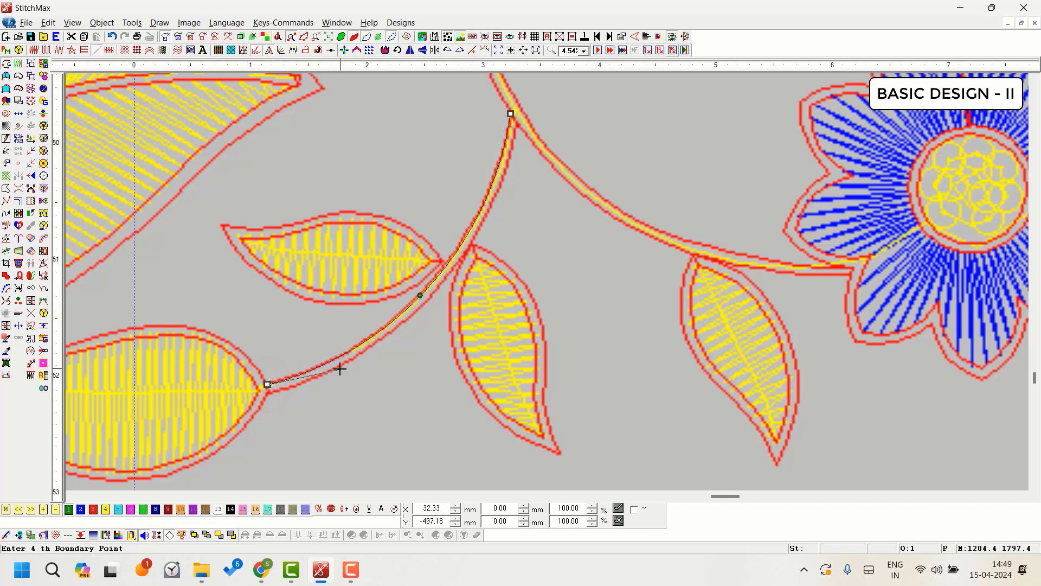
{"action": "key", "text": "Return"}
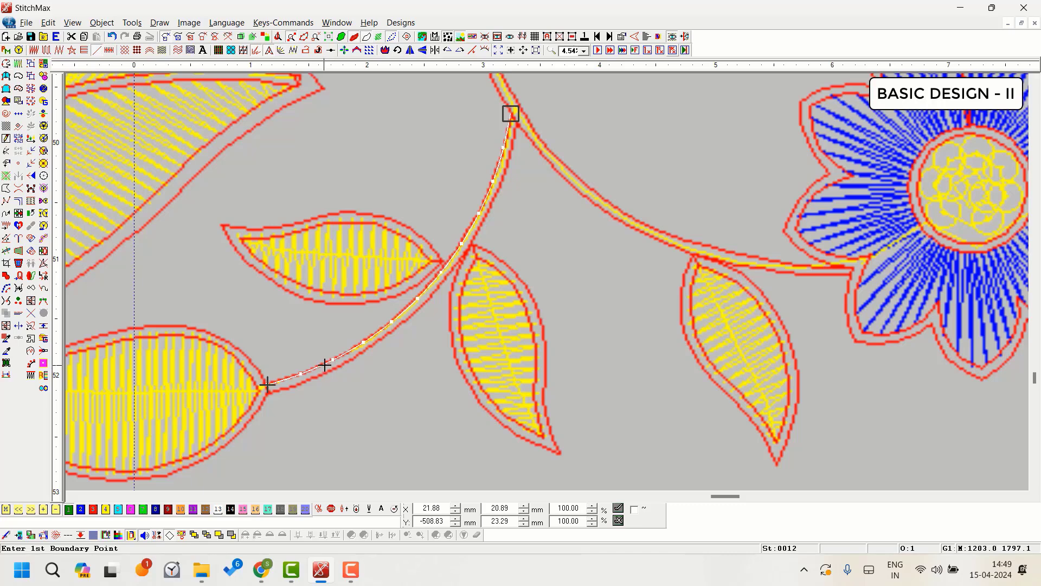
Select the traced stem line and change the stitch length in its Line Fill parameters.
{"action": "left_click", "coordinate": [588, 352]}
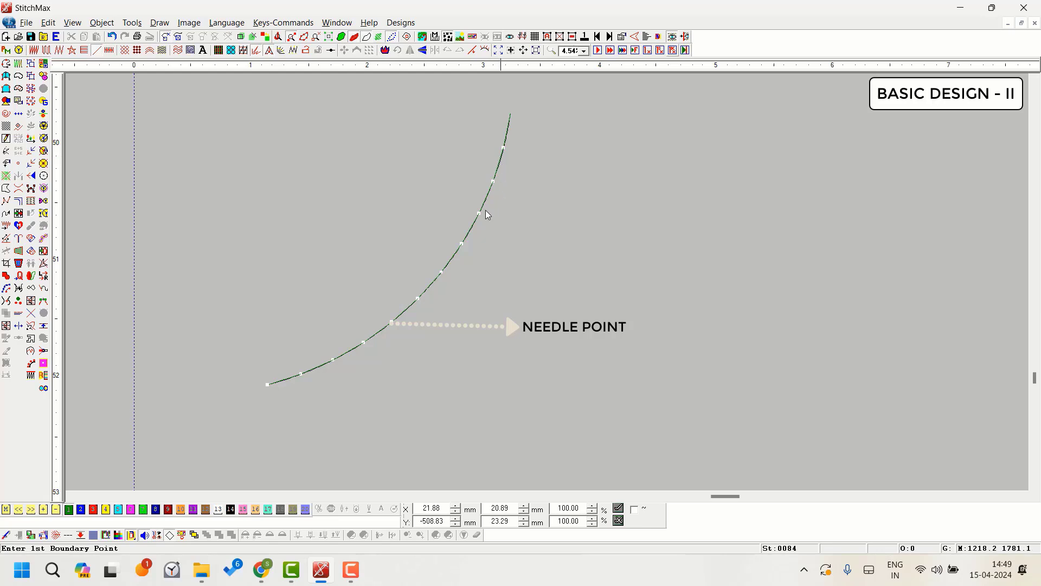
{"action": "left_click", "coordinate": [386, 329]}
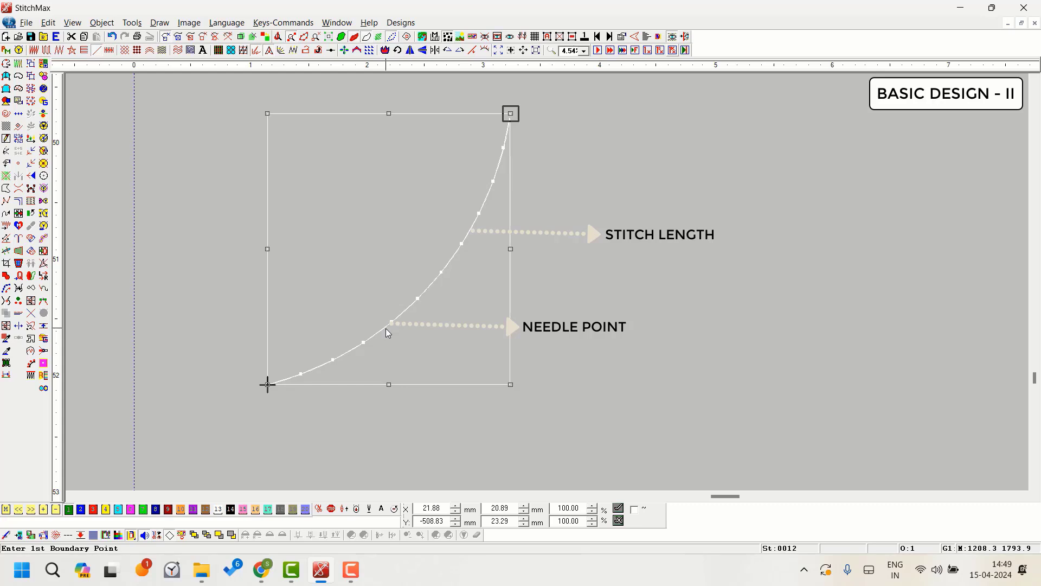
{"action": "key", "text": "f"}
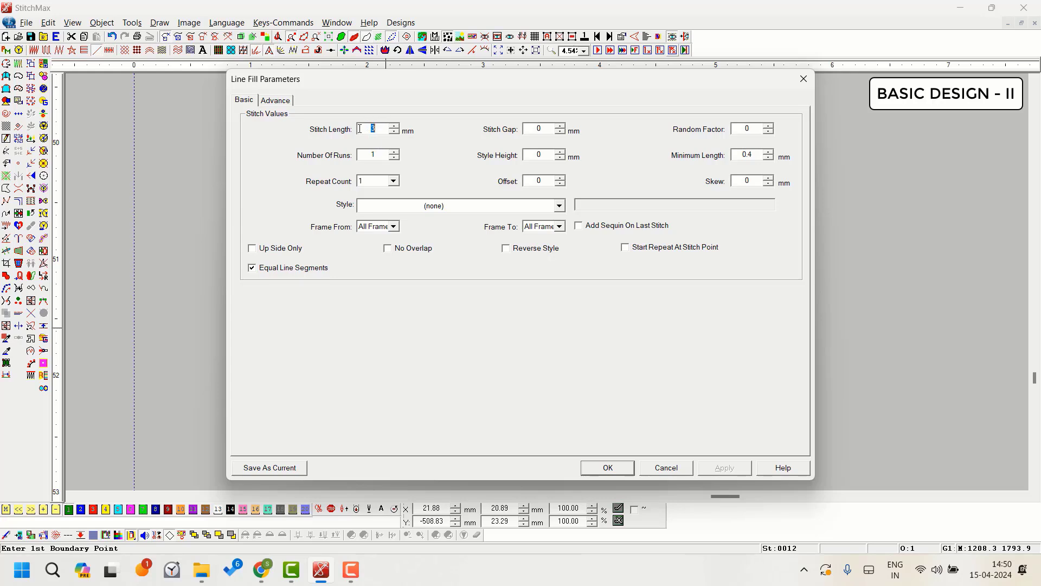
{"action": "key", "text": "Return"}
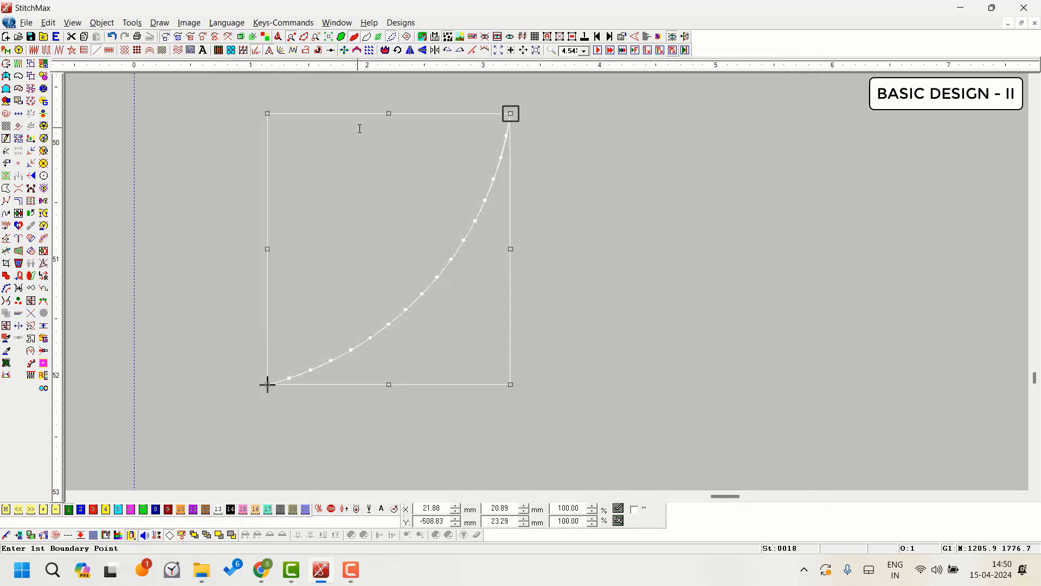
Measure the distance between two adjacent needle points on the lower part of the stem line.
{"action": "right_click", "coordinate": [600, 318]}
{"action": "left_click_drag", "start_coordinate": [231, 295], "coordinate": [525, 394]}
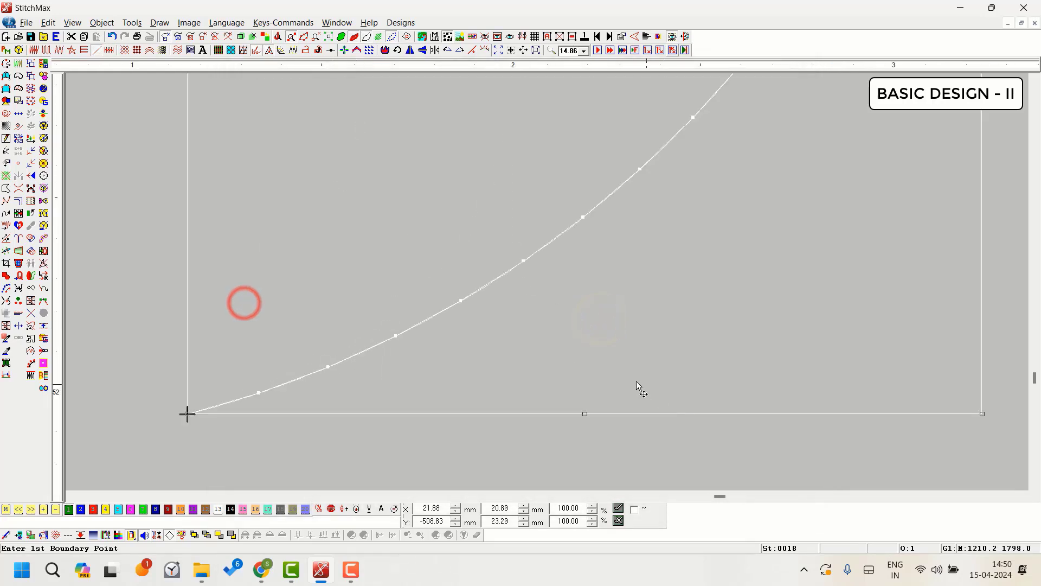
{"action": "left_click", "coordinate": [396, 336]}
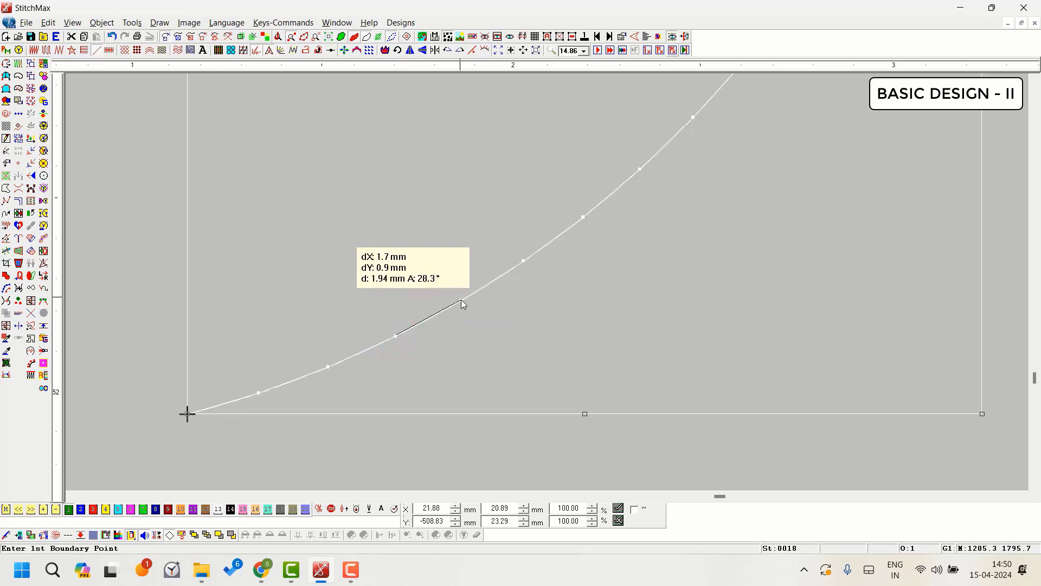
{"action": "key", "text": "Escape"}
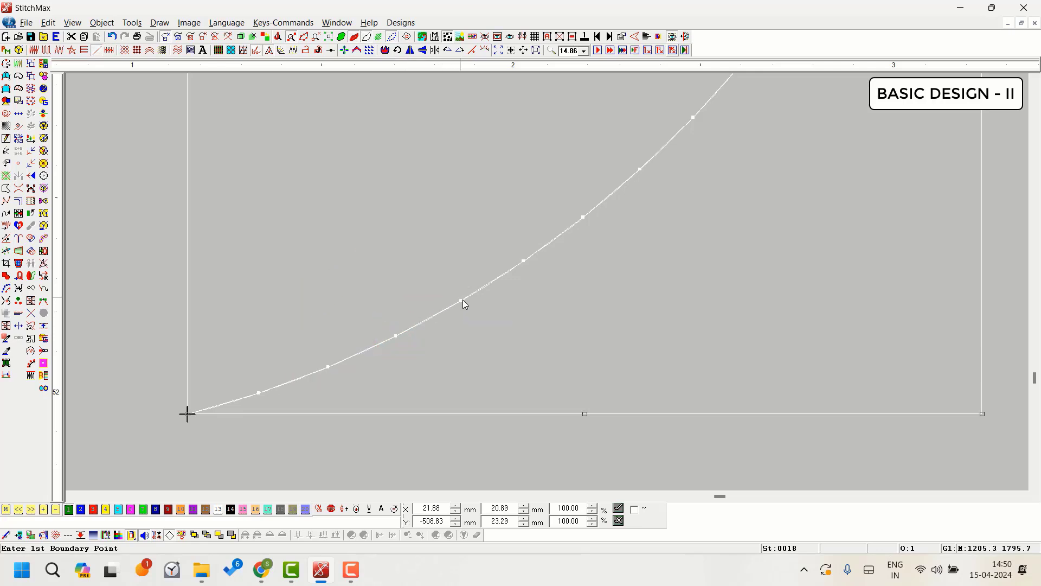
{"action": "scroll", "coordinate": [464, 300], "scroll_direction": "down", "scroll_amount": 3}
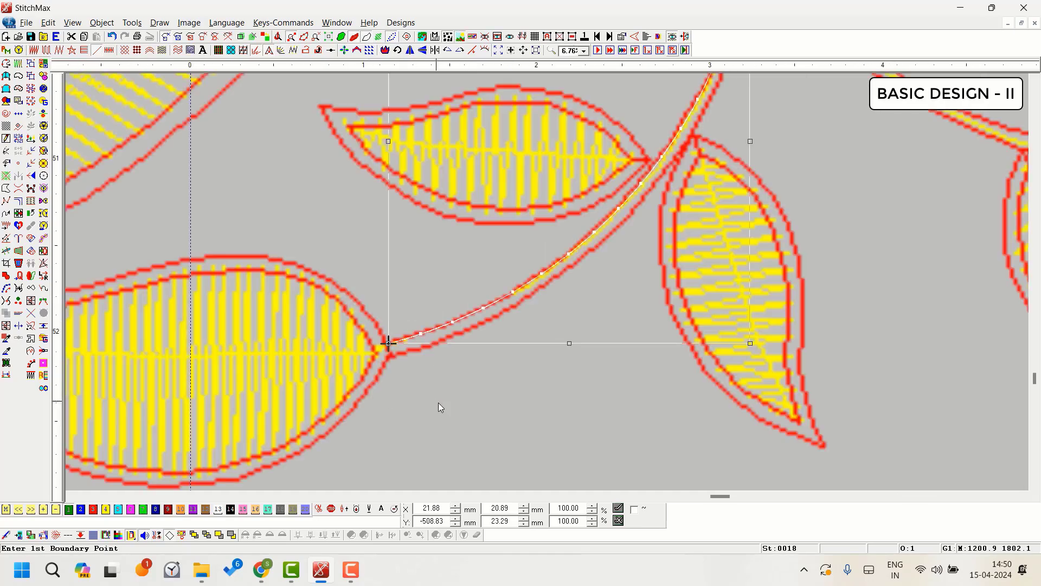
{"action": "left_click", "coordinate": [437, 401]}
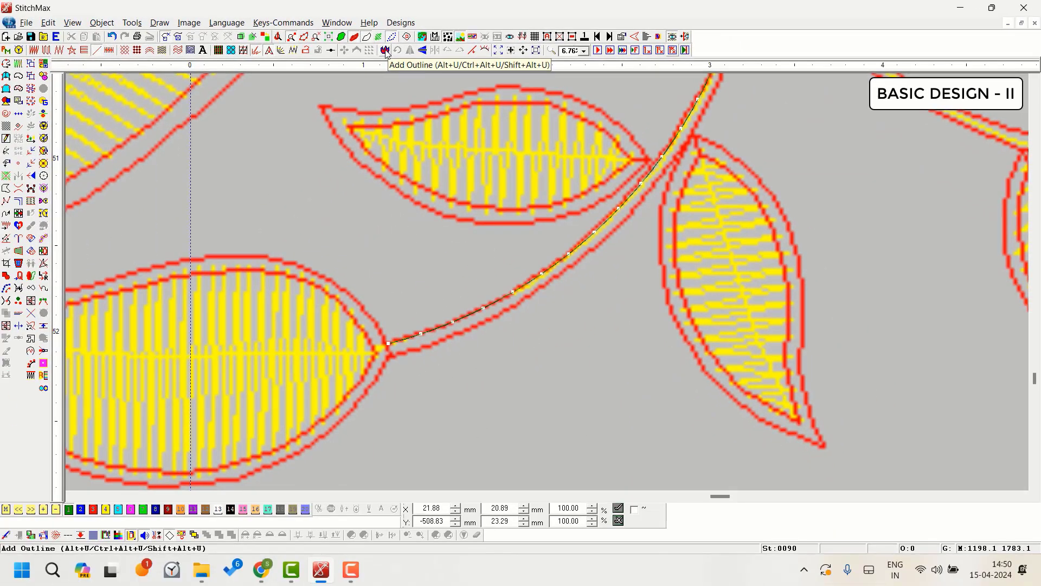
{"action": "left_click", "coordinate": [386, 50]}
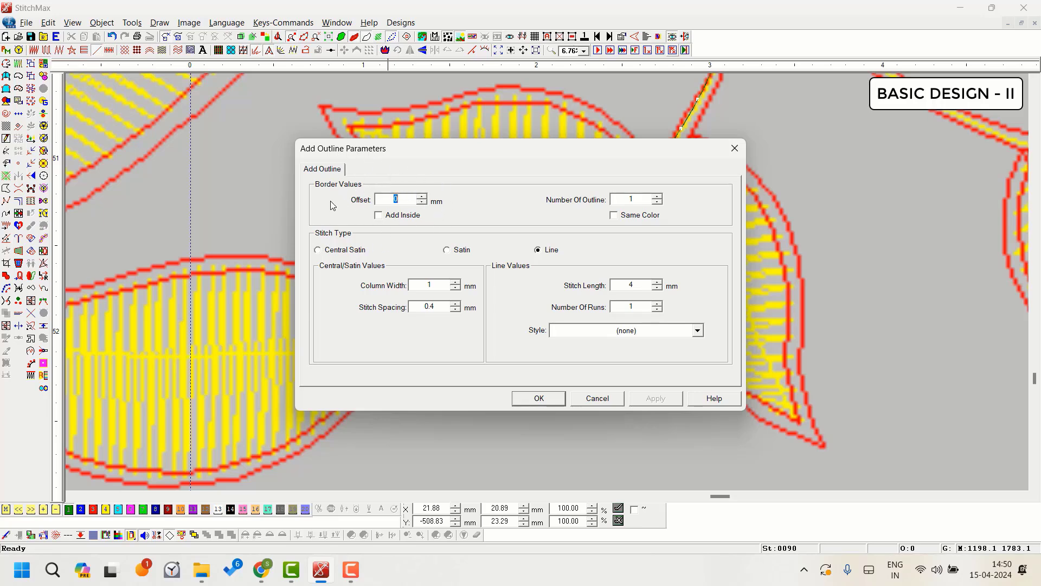
{"action": "left_click", "coordinate": [735, 148]}
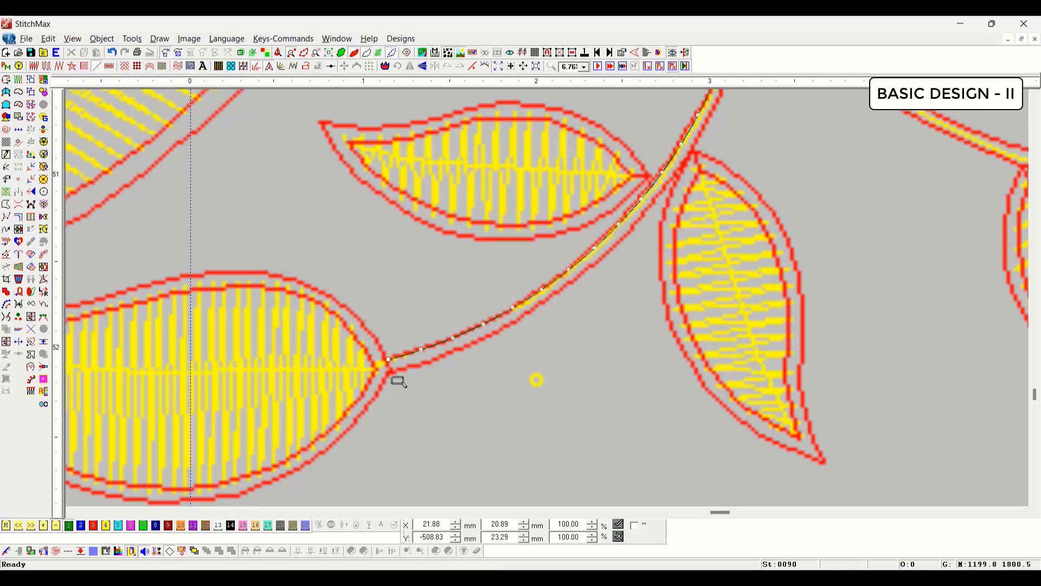
Configure the Add Outline parameters with a 1 mm offset, Add Inside and Same Color enabled, Line stitch type and an adjusted stitch length.
{"action": "left_click_drag", "start_coordinate": [363, 316], "coordinate": [502, 363]}
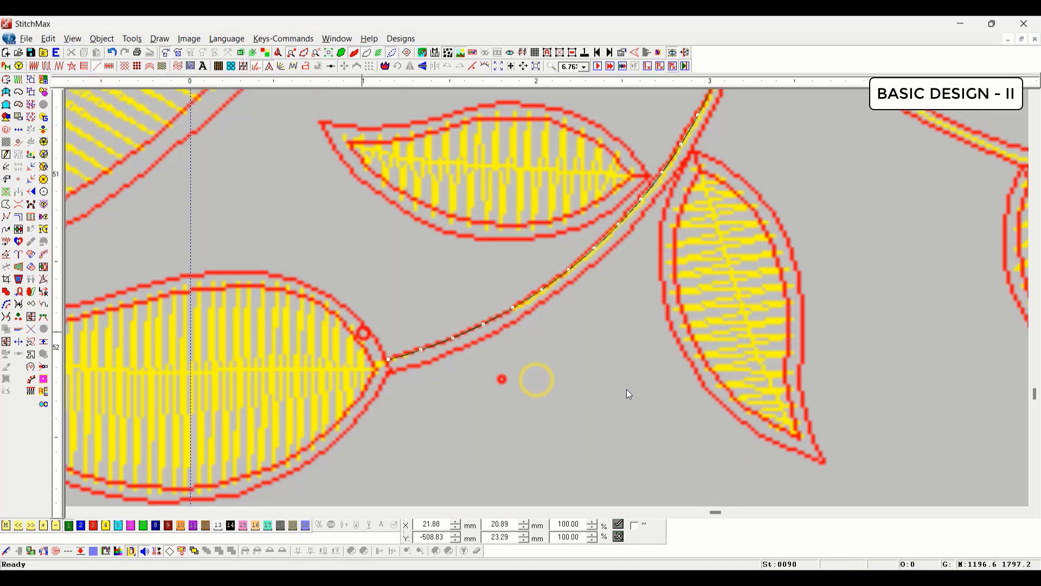
{"action": "scroll", "coordinate": [584, 370], "scroll_direction": "down", "scroll_amount": 4}
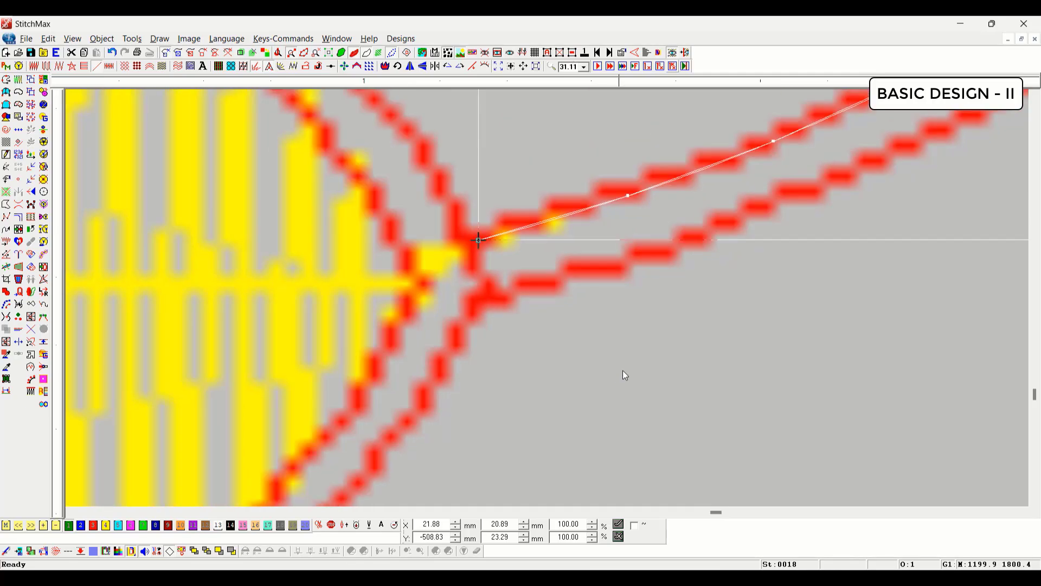
{"action": "left_click", "coordinate": [669, 262]}
{"action": "scroll", "coordinate": [676, 216], "scroll_direction": "down", "scroll_amount": 5}
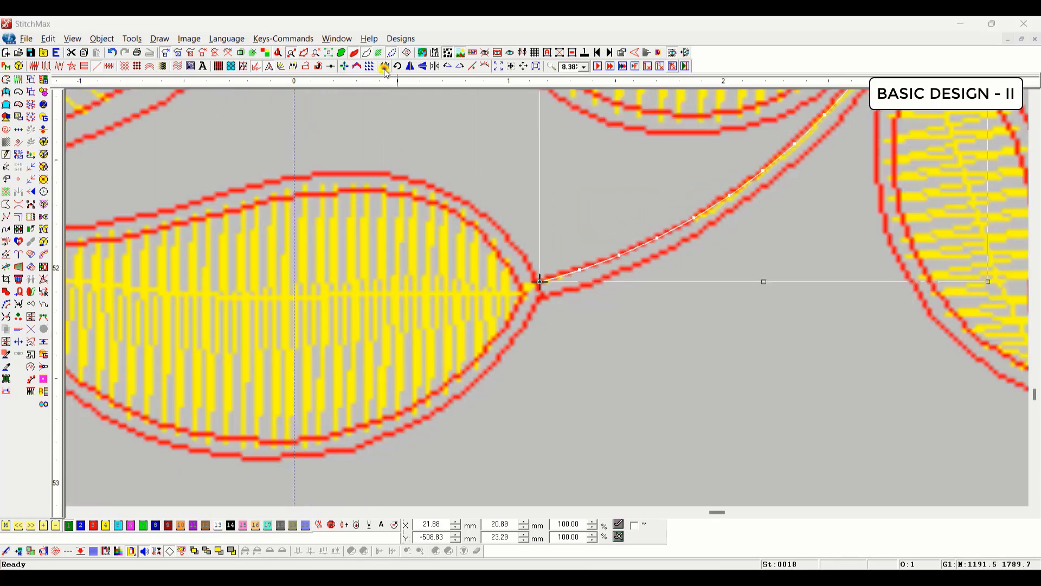
{"action": "left_click", "coordinate": [385, 66]}
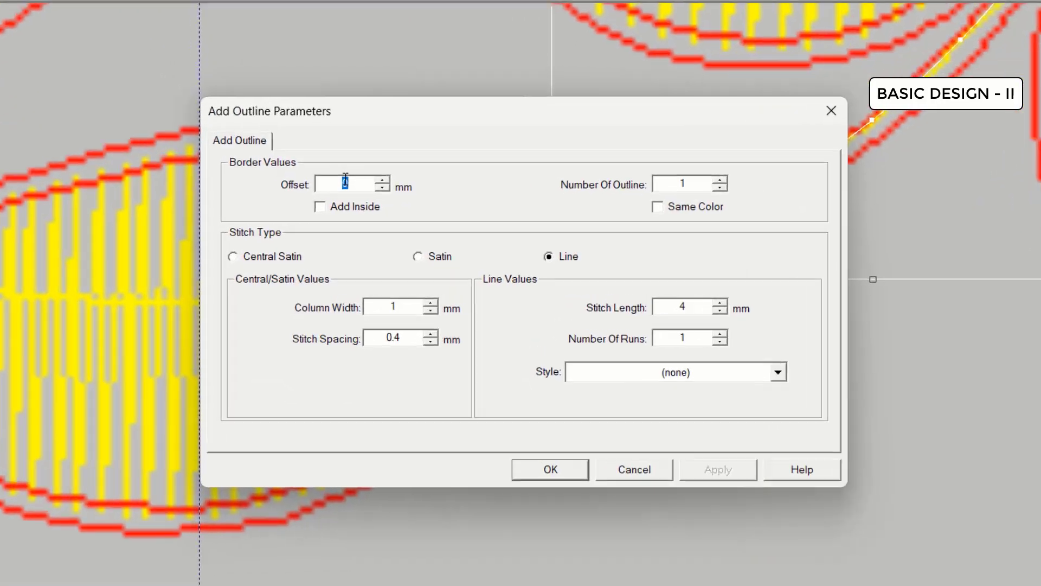
{"action": "type", "text": "1"}
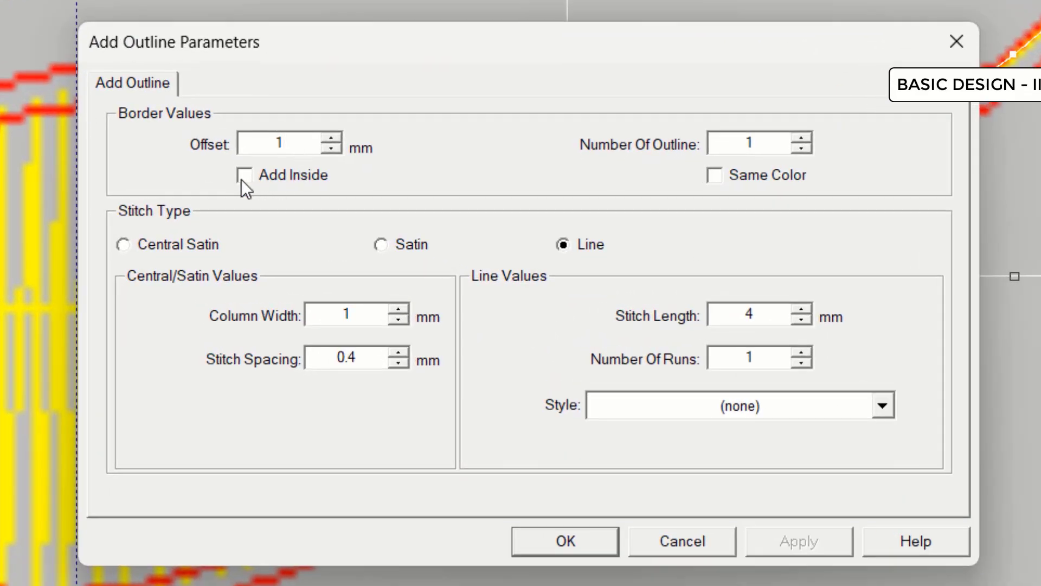
{"action": "left_click", "coordinate": [272, 180]}
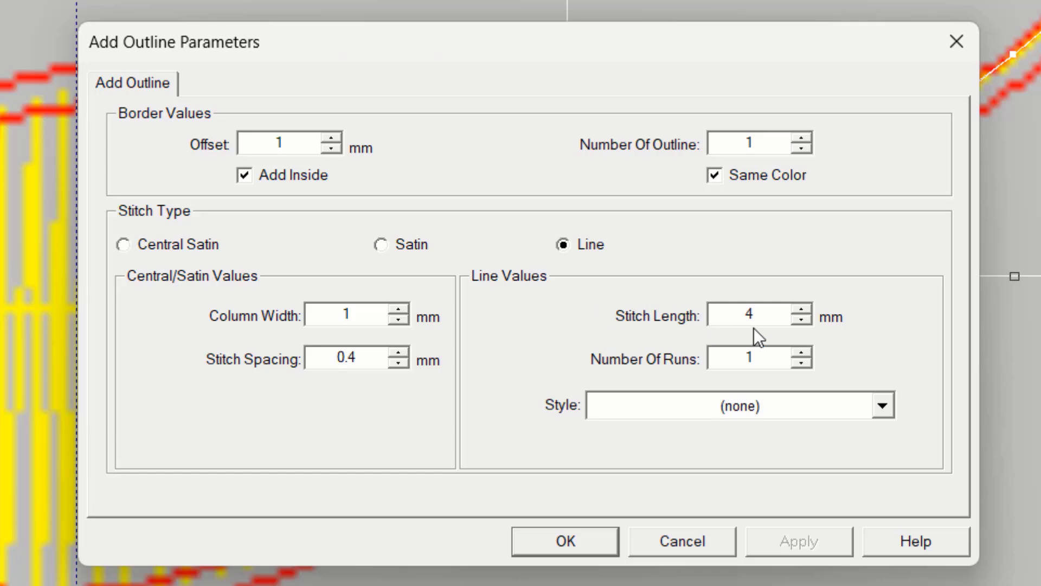
{"action": "double_click", "coordinate": [765, 315]}
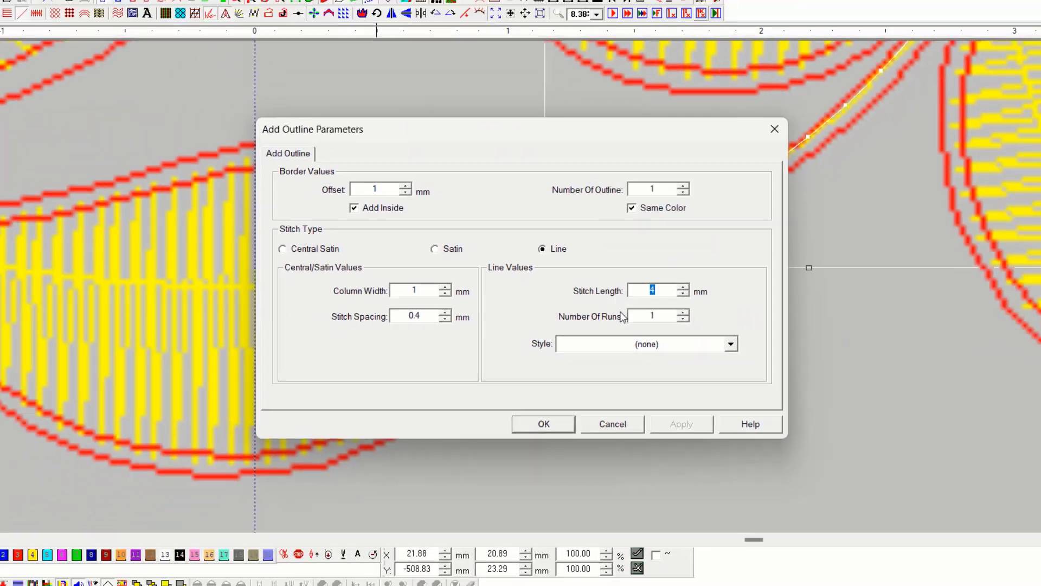
{"action": "key", "text": "Return"}
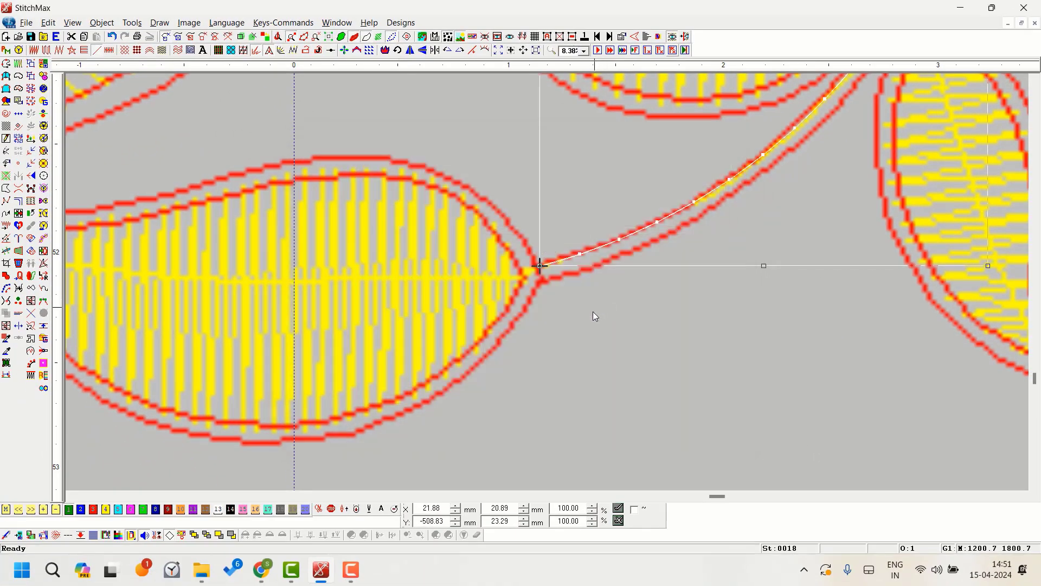
Add a parallel outline on the upper side of the stem line and another on its lower side.
{"action": "scroll", "coordinate": [594, 312], "scroll_direction": "right", "scroll_amount": 3}
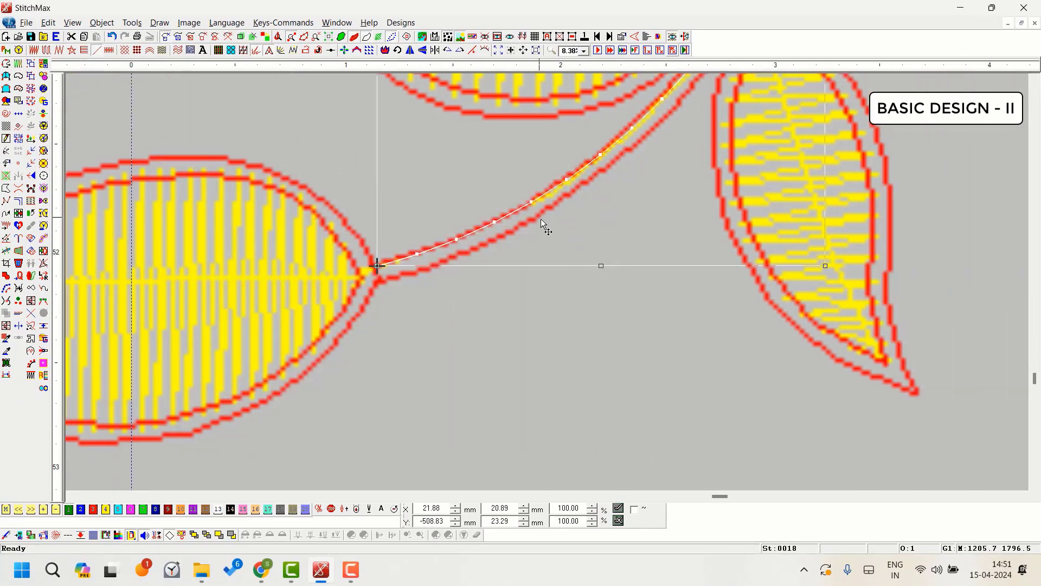
{"action": "key", "text": "alt+u"}
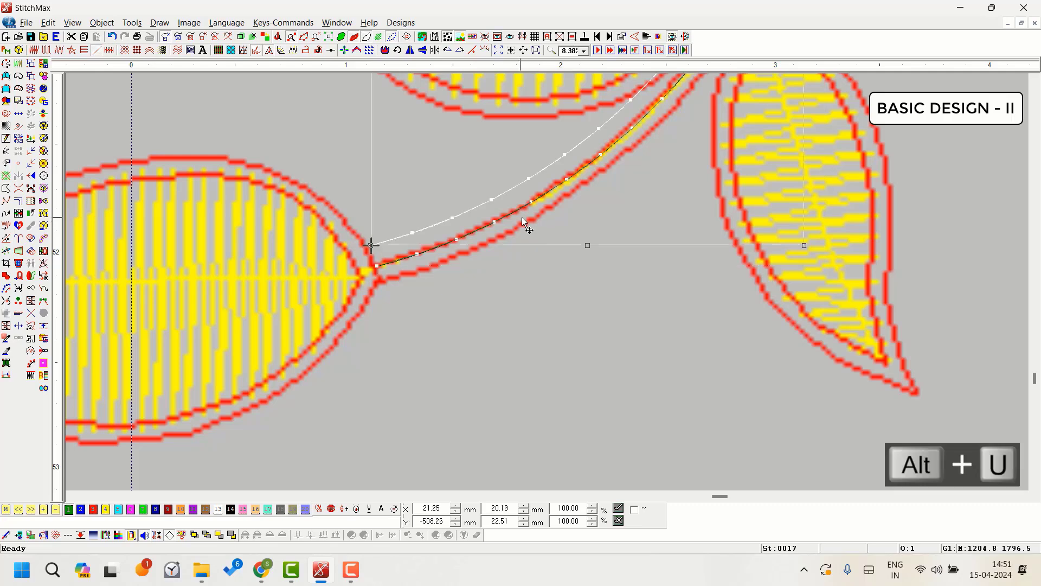
{"action": "left_click", "coordinate": [485, 226]}
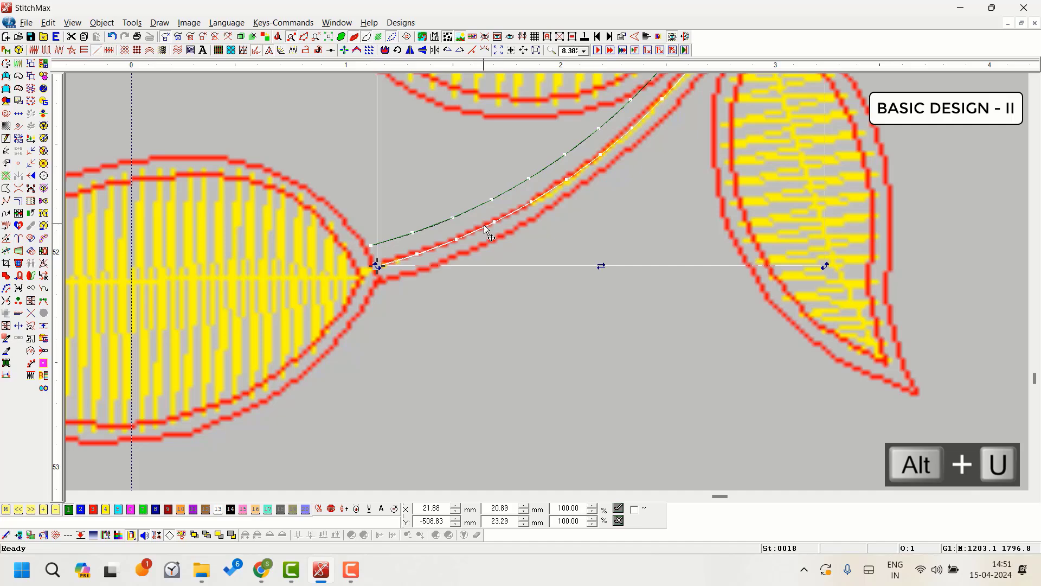
{"action": "key", "text": "ctrl+alt+u"}
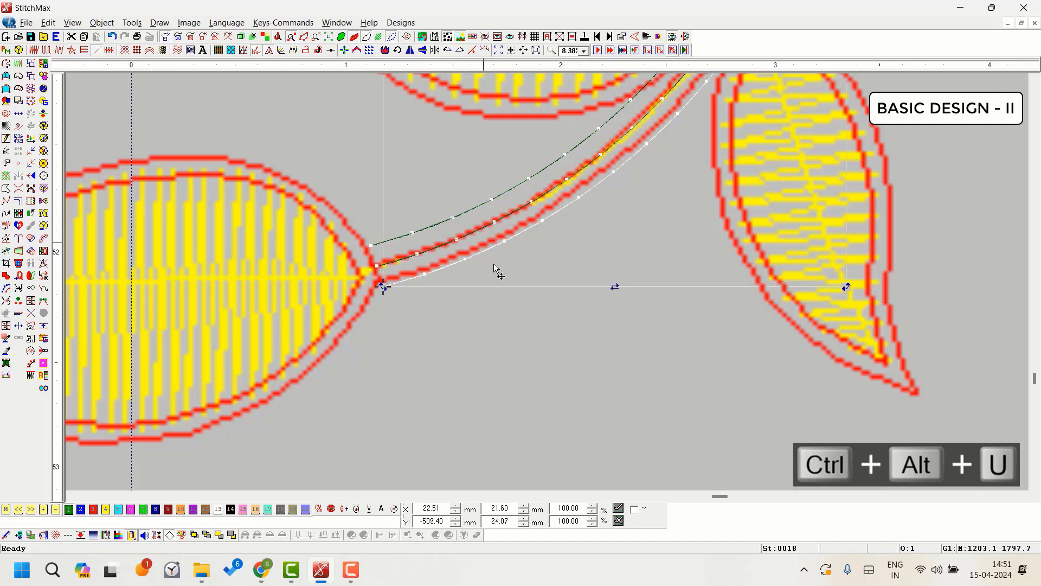
Move the upper stem outline into the empty area below the stem and add parallel outlines on both of its sides.
{"action": "left_click", "coordinate": [499, 340]}
{"action": "scroll", "coordinate": [488, 350], "scroll_direction": "down", "scroll_amount": 2}
{"action": "scroll", "coordinate": [448, 252], "scroll_direction": "up", "scroll_amount": 2}
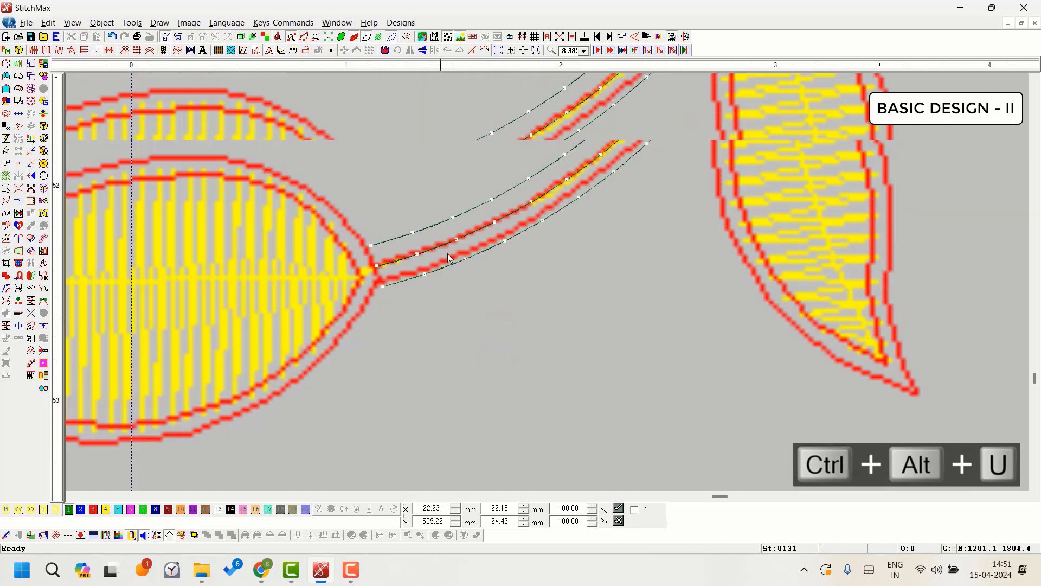
{"action": "double_click", "coordinate": [442, 221]}
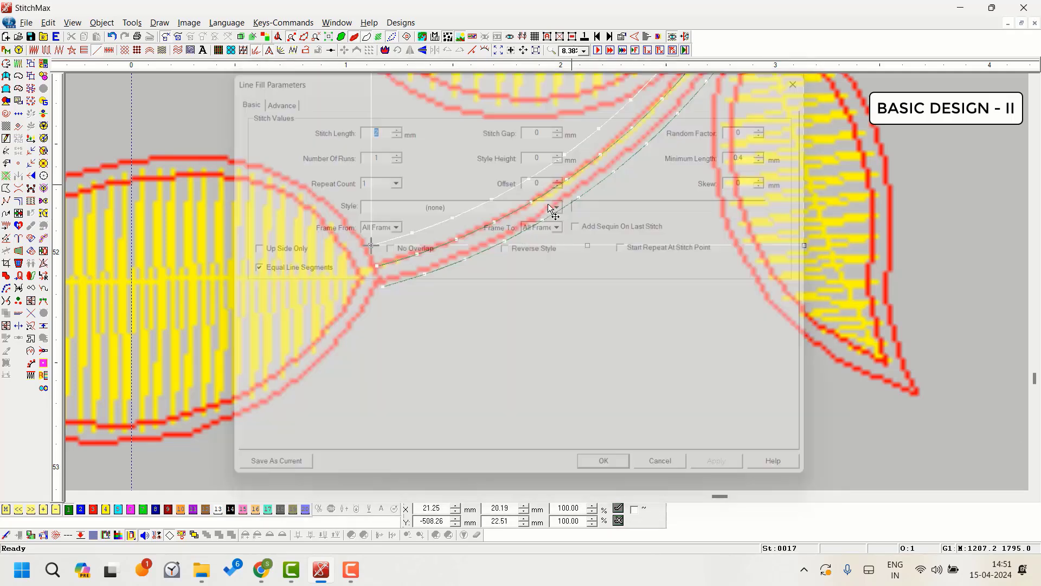
{"action": "left_click_drag", "start_coordinate": [481, 208], "coordinate": [516, 411]}
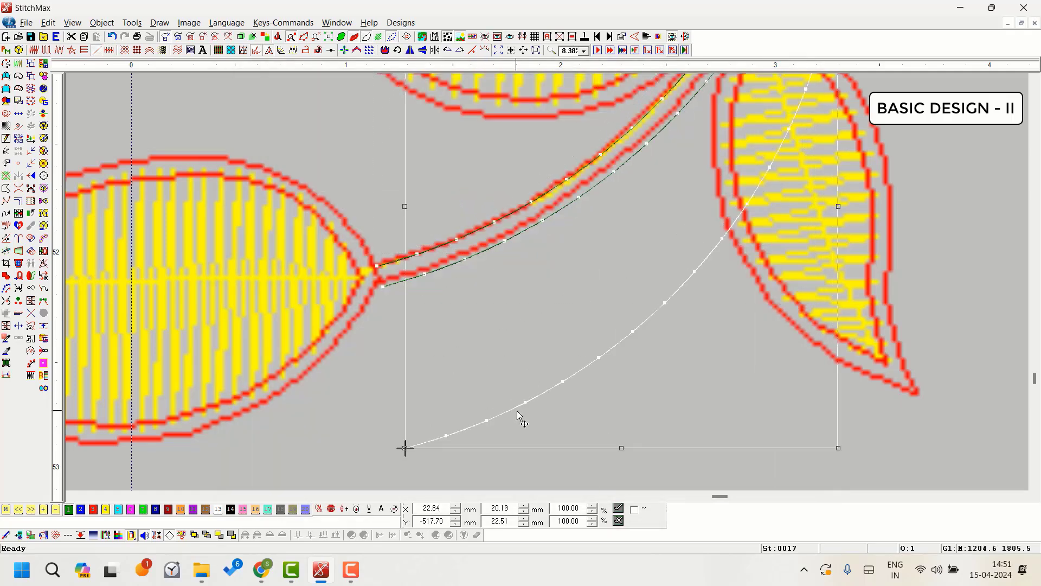
{"action": "key", "text": "shift+alt+u"}
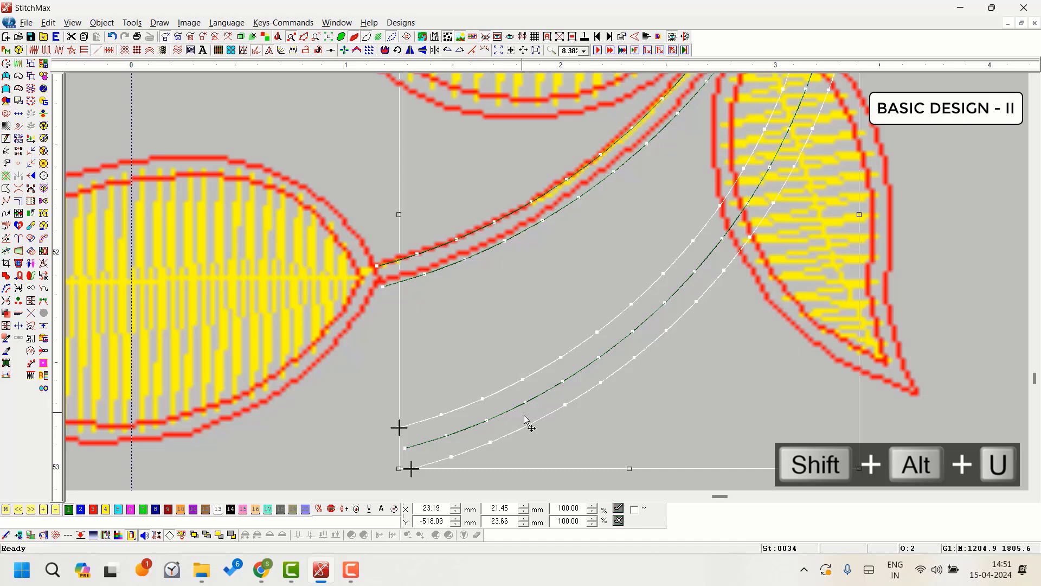
{"action": "scroll", "coordinate": [532, 418], "scroll_direction": "down", "scroll_amount": 3}
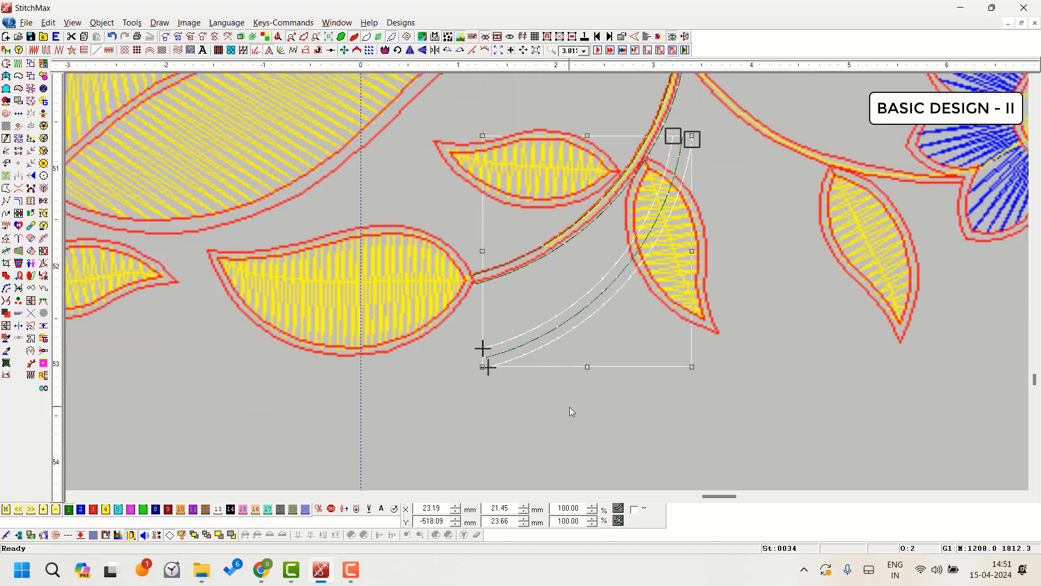
Delete the two parallel outlines just added, along with the relocated line between them.
{"action": "key", "text": "Delete"}
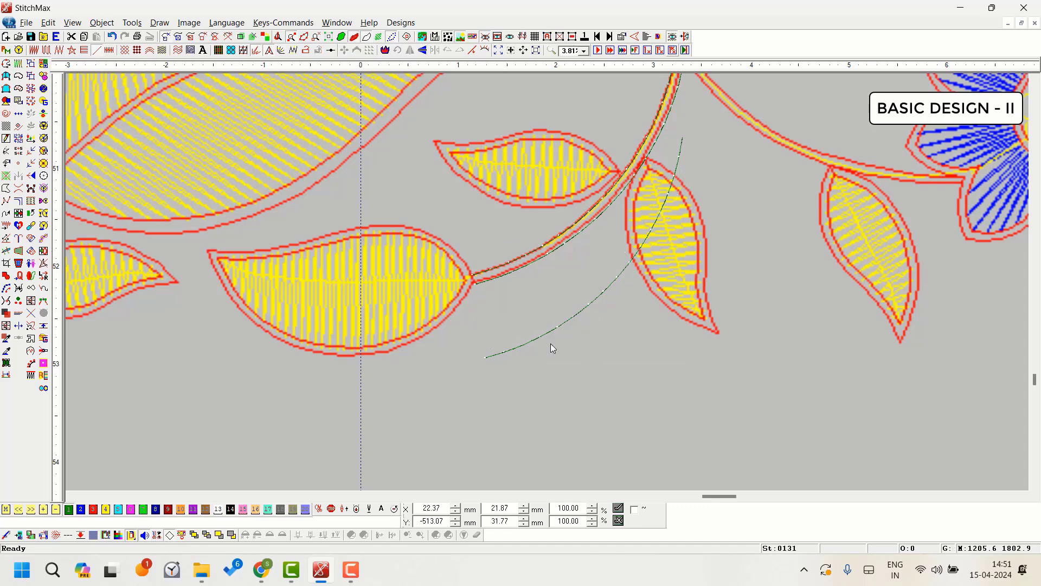
{"action": "left_click", "coordinate": [547, 332]}
{"action": "key", "text": "Delete"}
Trace the outer contour of the leaf hanging below the stem junction as a closed line-stitch shape, about 9 × 18 mm.
{"action": "key", "text": "z"}
{"action": "left_click", "coordinate": [766, 224]}
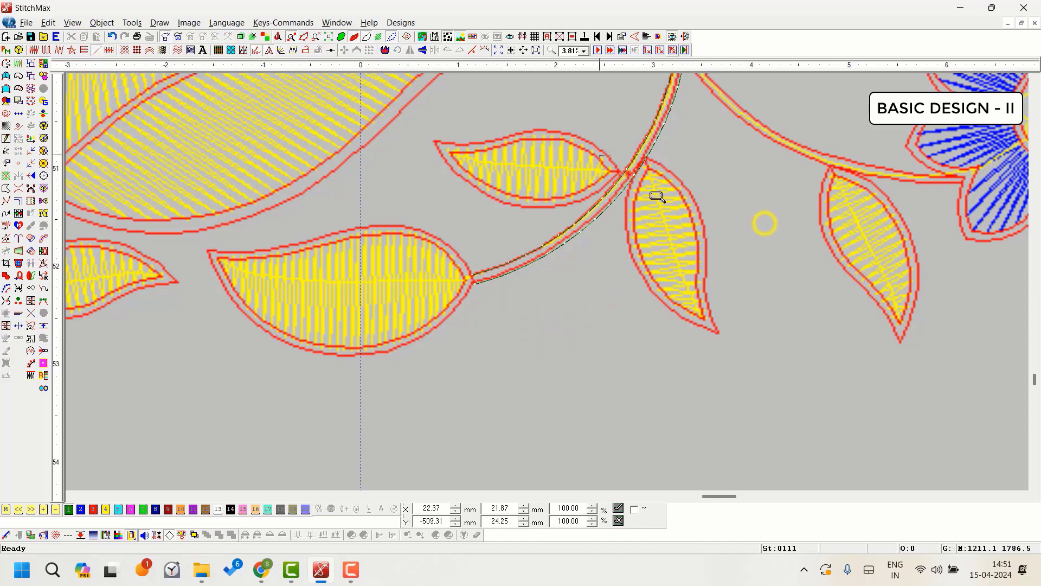
{"action": "left_click", "coordinate": [626, 172]}
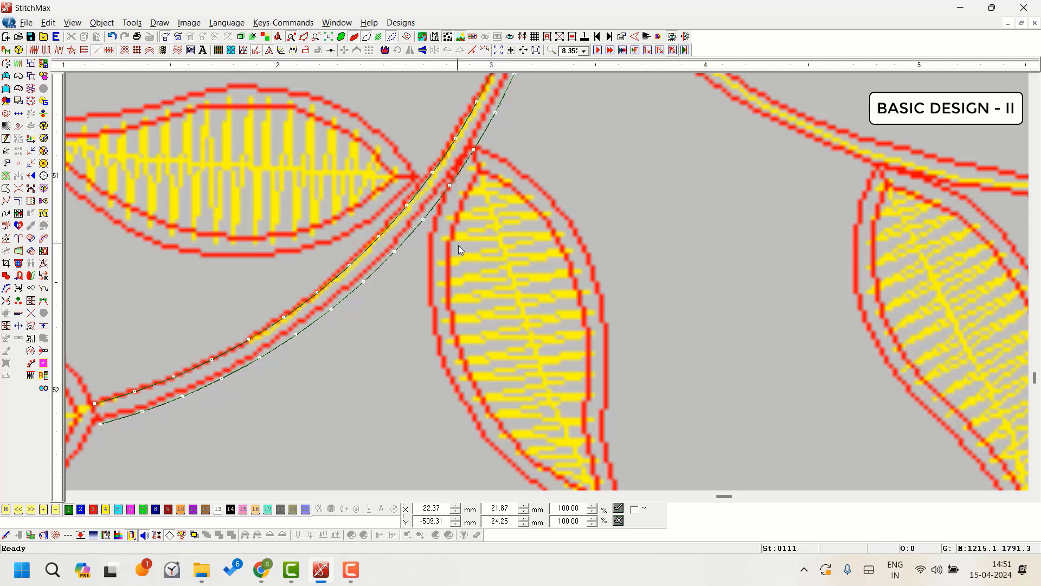
{"action": "left_click", "coordinate": [96, 50]}
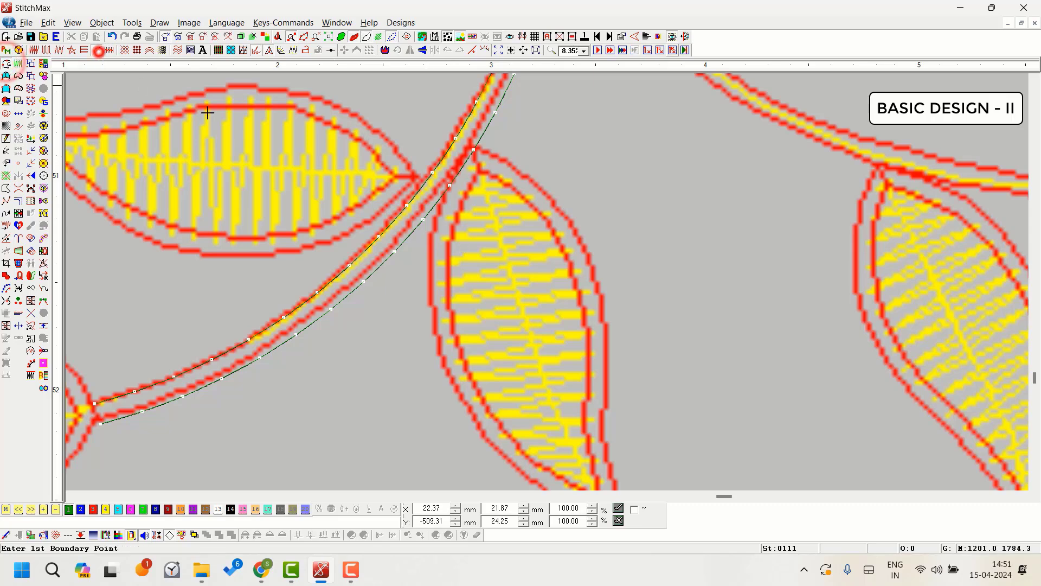
{"action": "left_click", "coordinate": [476, 146]}
{"action": "scroll", "coordinate": [473, 157], "scroll_direction": "down", "scroll_amount": 2}
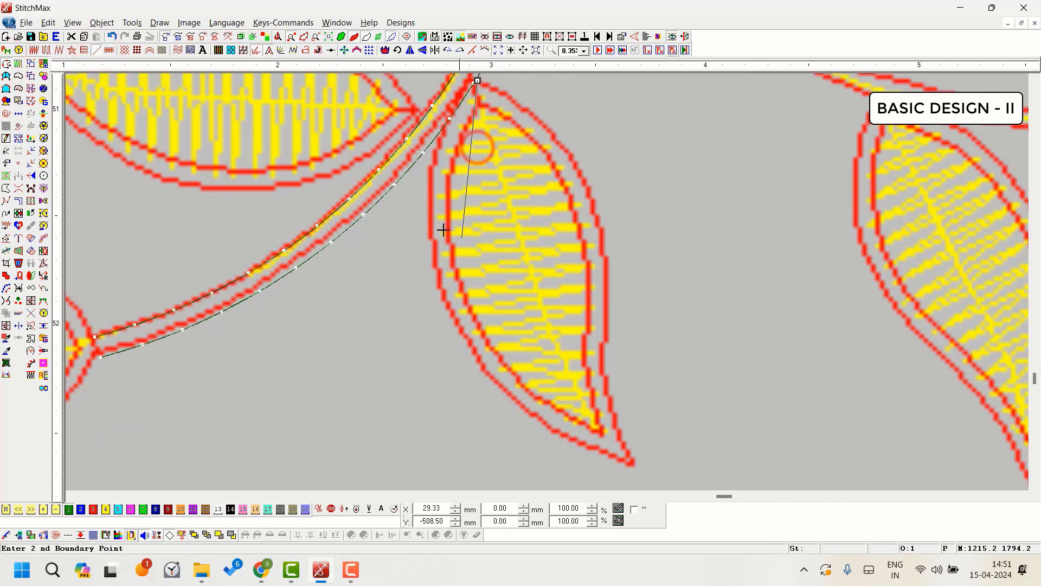
{"action": "left_click", "coordinate": [448, 309]}
{"action": "left_click", "coordinate": [632, 461]}
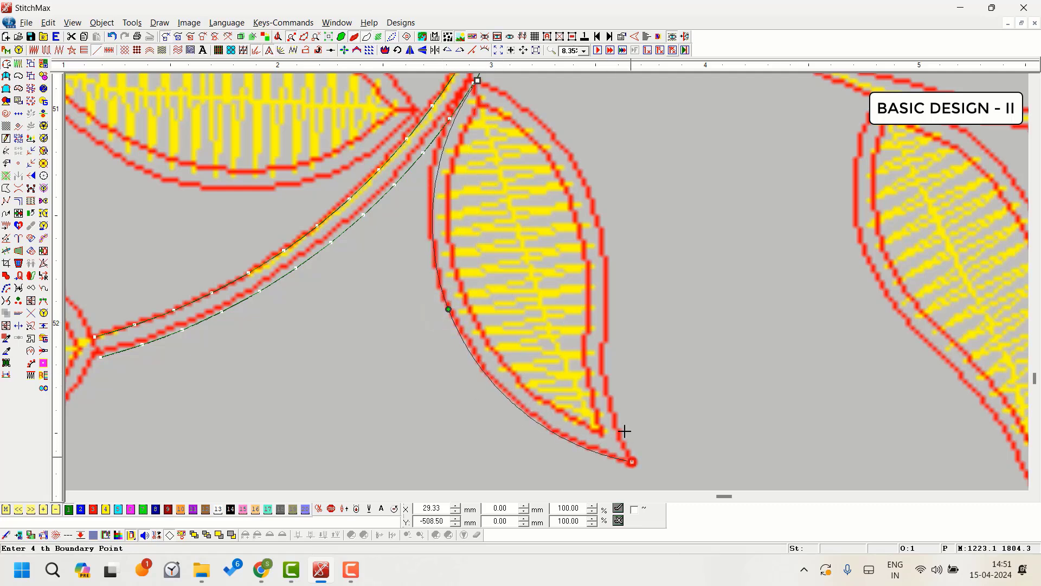
{"action": "left_click", "coordinate": [605, 391]}
{"action": "left_click", "coordinate": [604, 272]}
{"action": "left_click", "coordinate": [583, 178]}
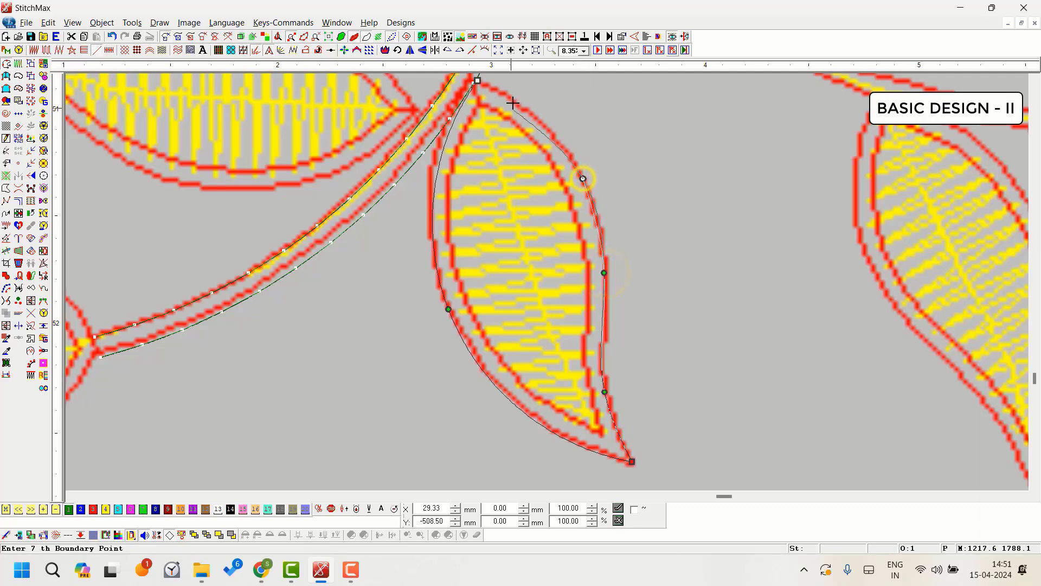
{"action": "left_click", "coordinate": [477, 80]}
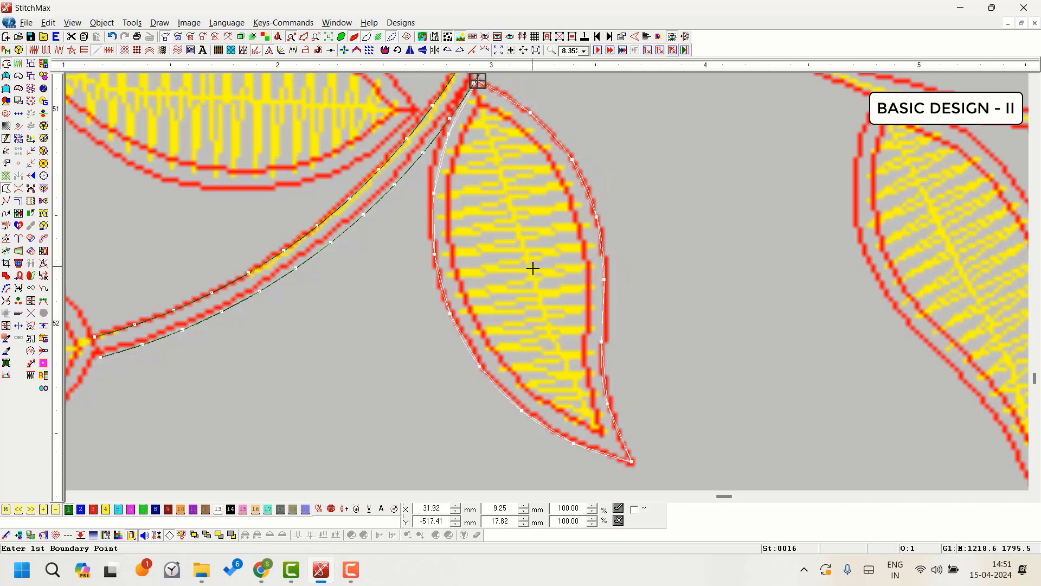
Set the traced leaf contour's stitch length to 2 mm and add a parallel outline inside it.
{"action": "right_click", "coordinate": [551, 281]}
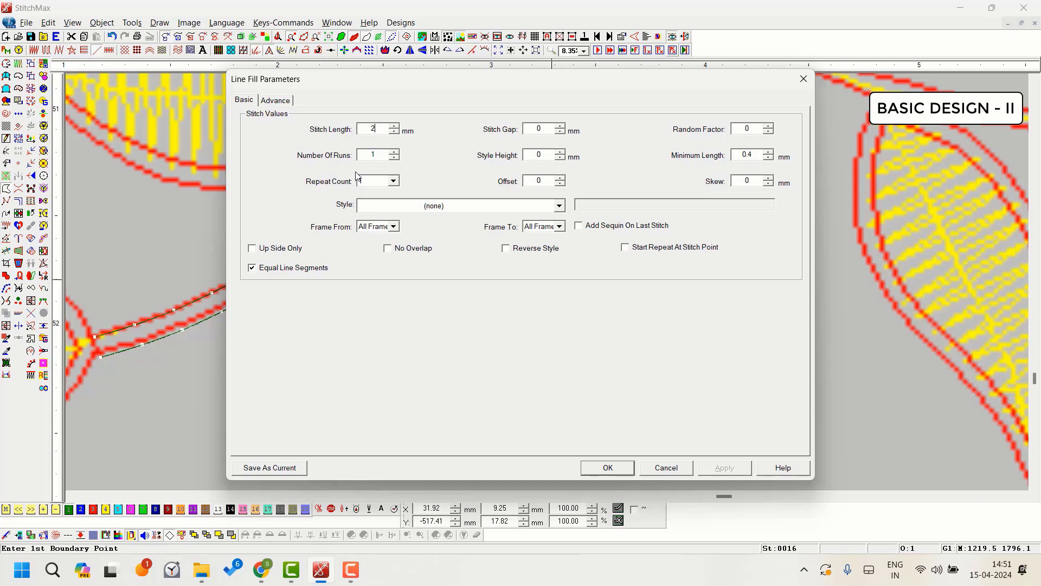
{"action": "key", "text": "Return"}
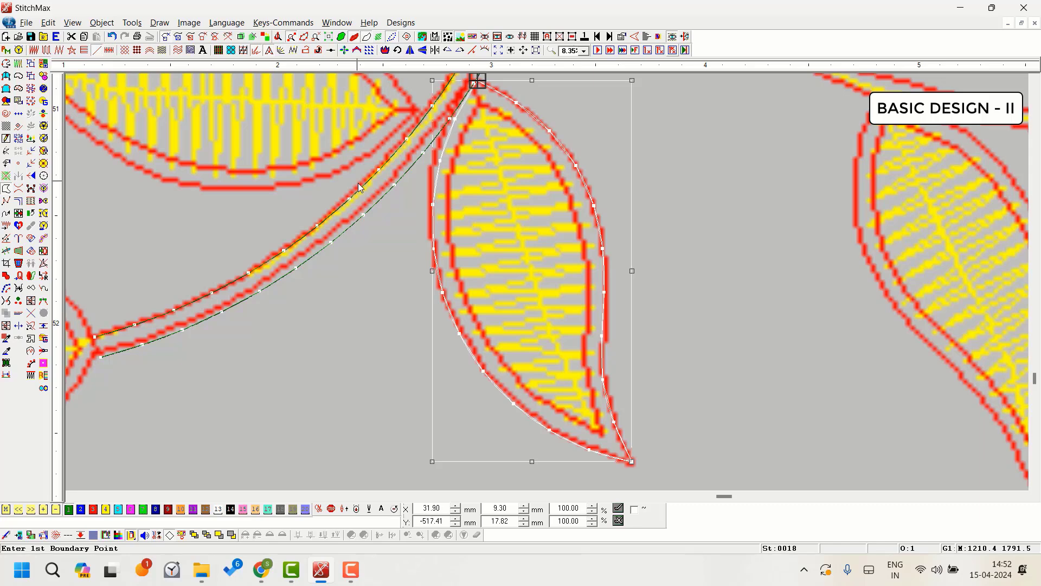
{"action": "key", "text": "alt+u"}
{"action": "scroll", "coordinate": [379, 199], "scroll_direction": "down", "scroll_amount": 4}
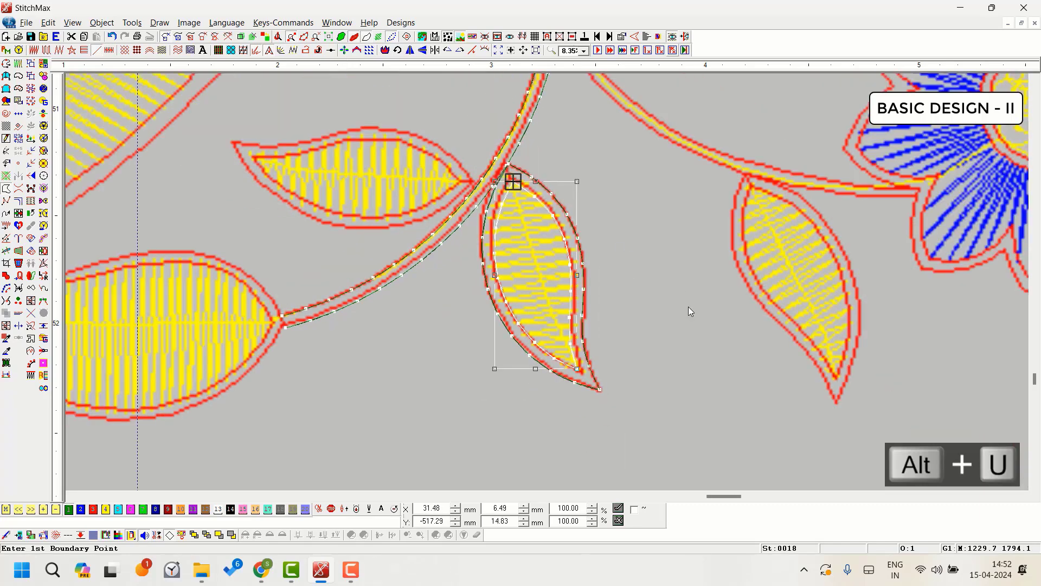
{"action": "left_click", "coordinate": [677, 342]}
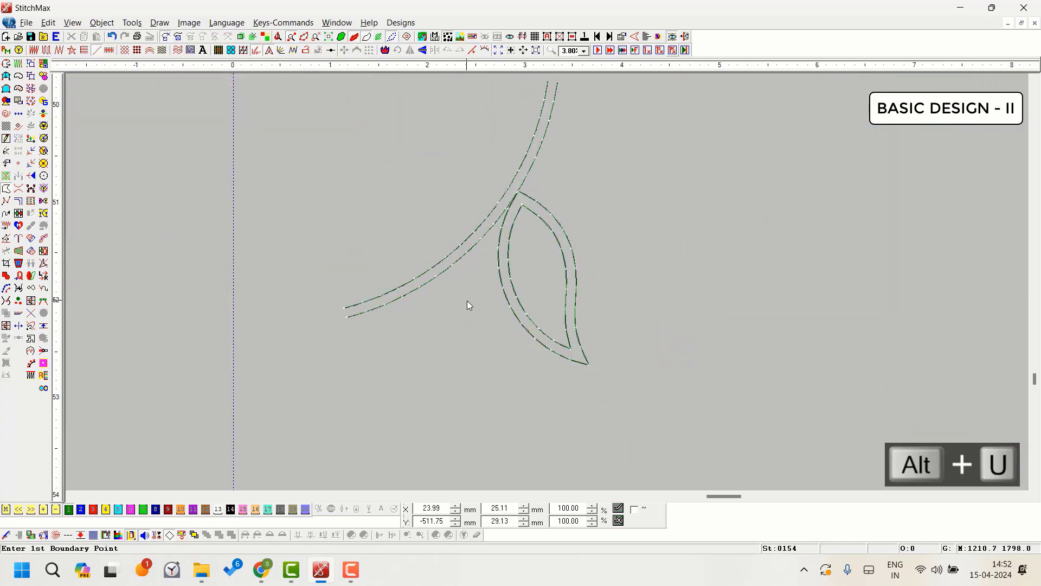
Trace the outer petal contour of the blue flower beside the stem as a closed line-stitch shape, about 33 × 32 mm.
{"action": "scroll", "coordinate": [328, 350], "scroll_direction": "up", "scroll_amount": 4}
{"action": "scroll", "coordinate": [328, 349], "scroll_direction": "left", "scroll_amount": 4}
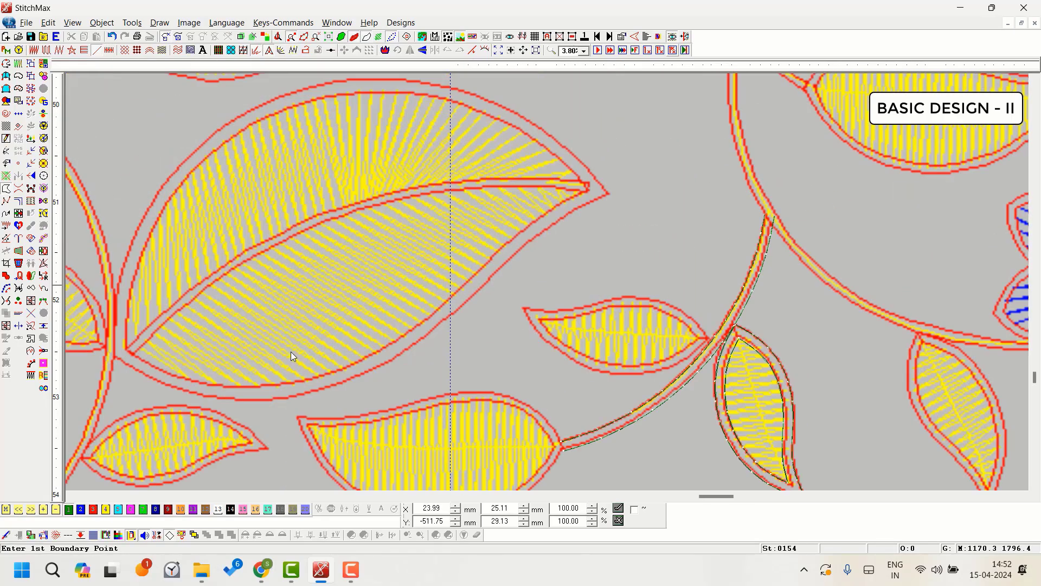
{"action": "scroll", "coordinate": [431, 385], "scroll_direction": "down", "scroll_amount": 6}
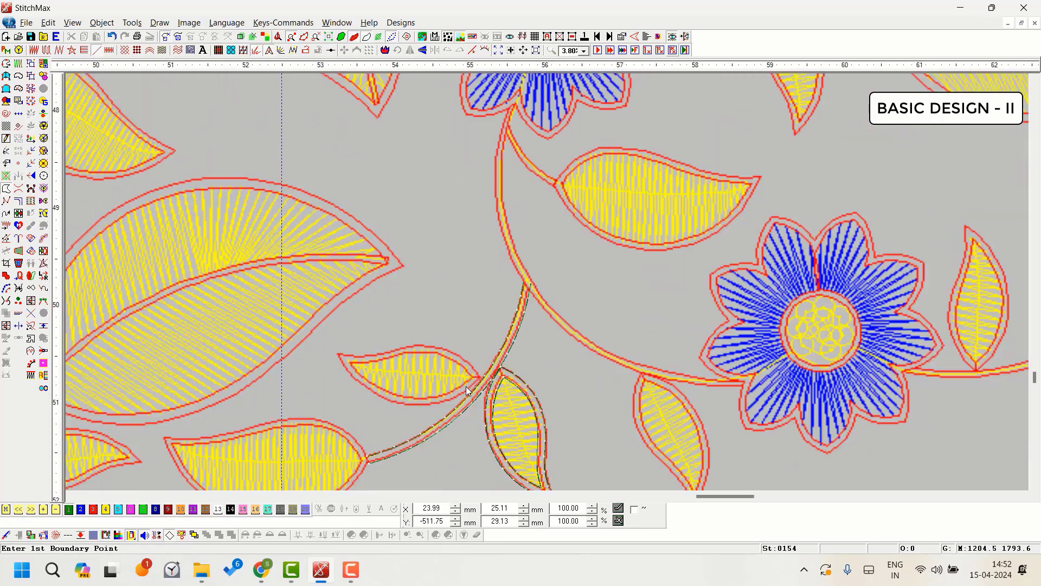
{"action": "scroll", "coordinate": [542, 266], "scroll_direction": "up", "scroll_amount": 3}
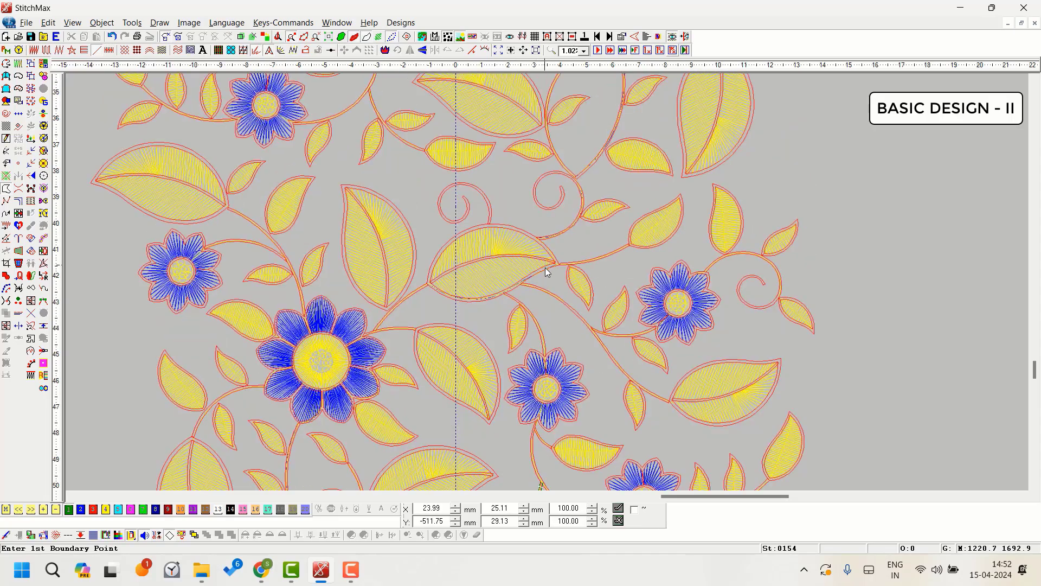
{"action": "scroll", "coordinate": [551, 272], "scroll_direction": "down", "scroll_amount": 6}
{"action": "left_click_drag", "start_coordinate": [559, 166], "coordinate": [710, 271]}
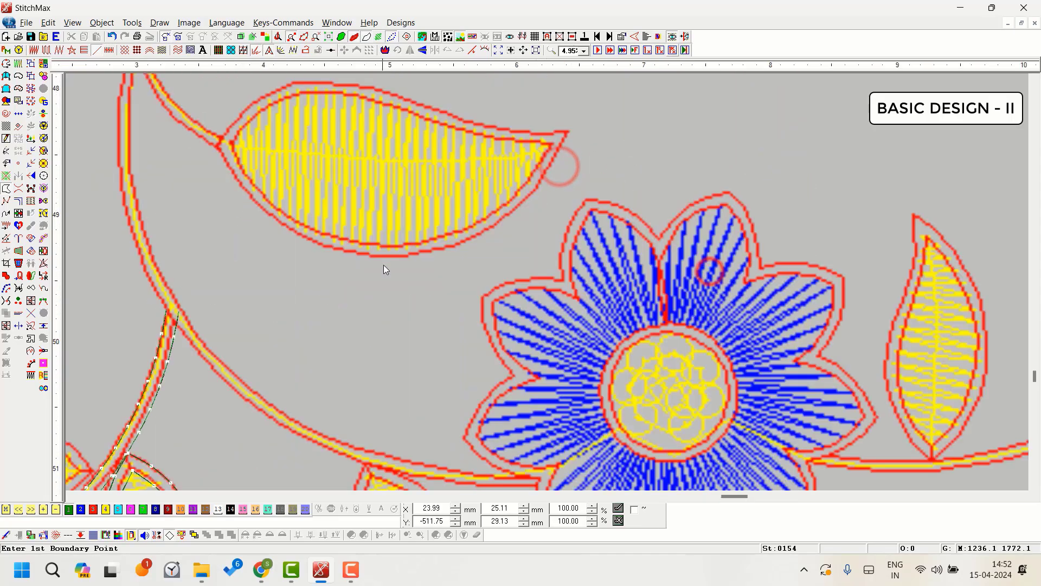
{"action": "scroll", "coordinate": [393, 330], "scroll_direction": "right", "scroll_amount": 3}
{"action": "scroll", "coordinate": [528, 211], "scroll_direction": "down", "scroll_amount": 3}
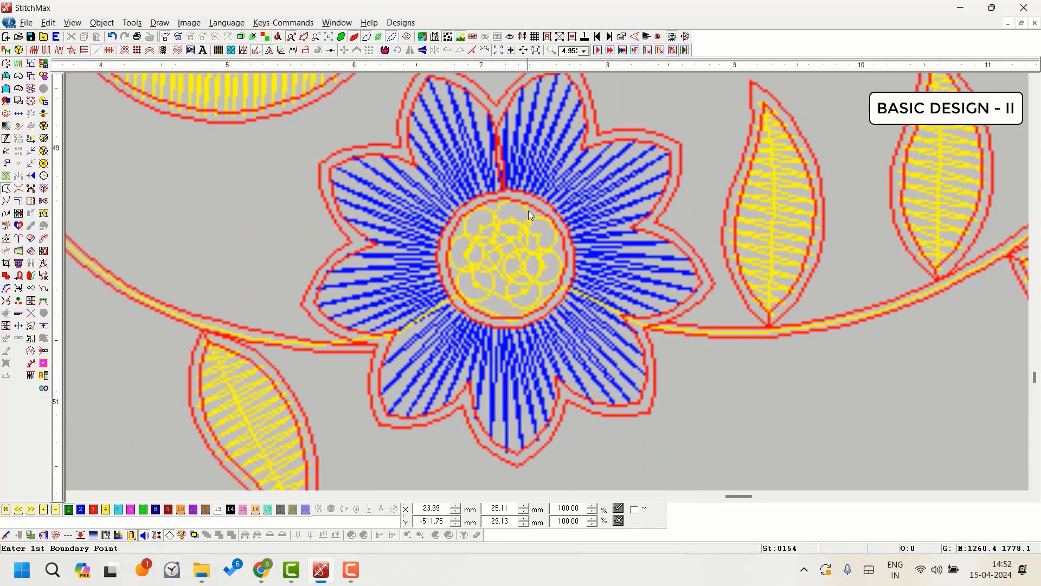
{"action": "scroll", "coordinate": [529, 210], "scroll_direction": "up", "scroll_amount": 2}
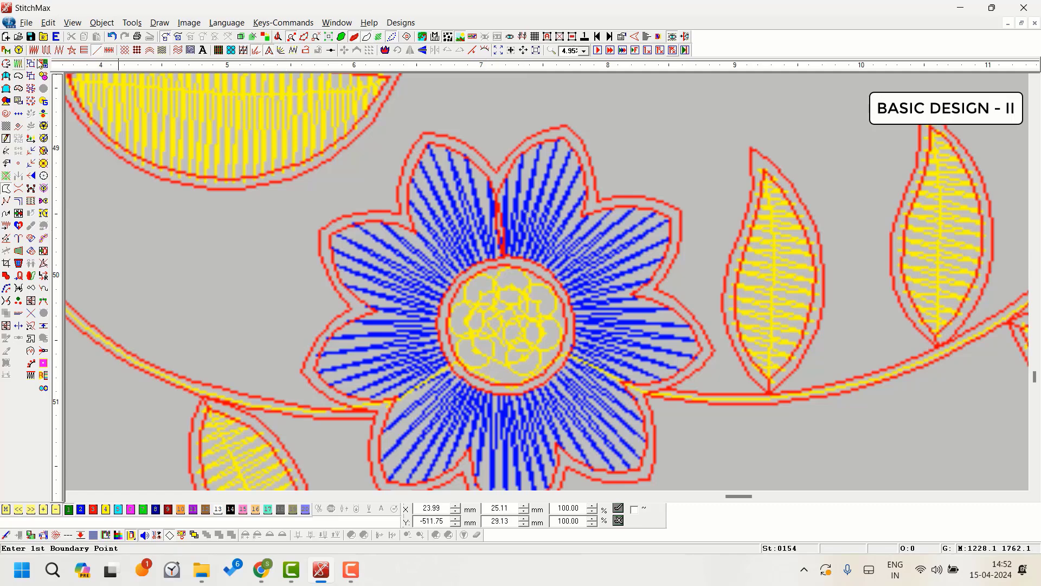
{"action": "left_click", "coordinate": [98, 50]}
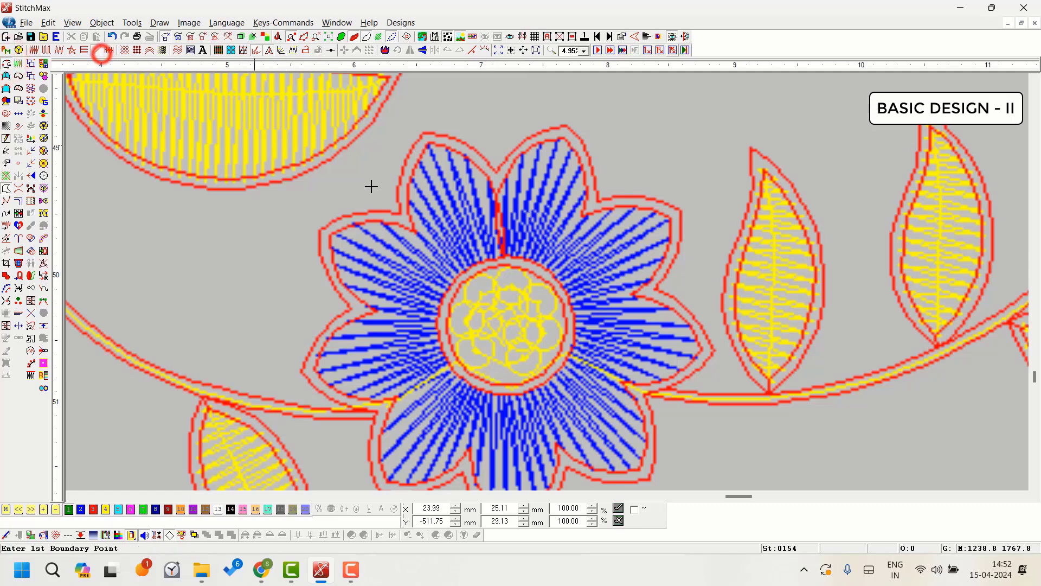
{"action": "scroll", "coordinate": [372, 186], "scroll_direction": "up", "scroll_amount": 1}
{"action": "scroll", "coordinate": [490, 225], "scroll_direction": "up", "scroll_amount": 2}
{"action": "left_click", "coordinate": [463, 214]}
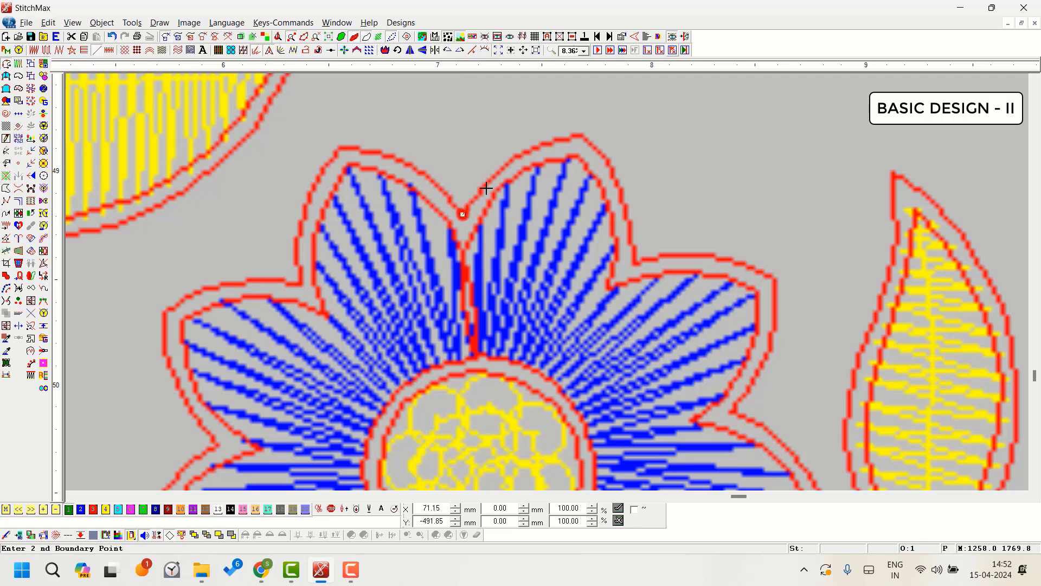
{"action": "left_click", "coordinate": [510, 159]}
{"action": "left_click", "coordinate": [584, 134]}
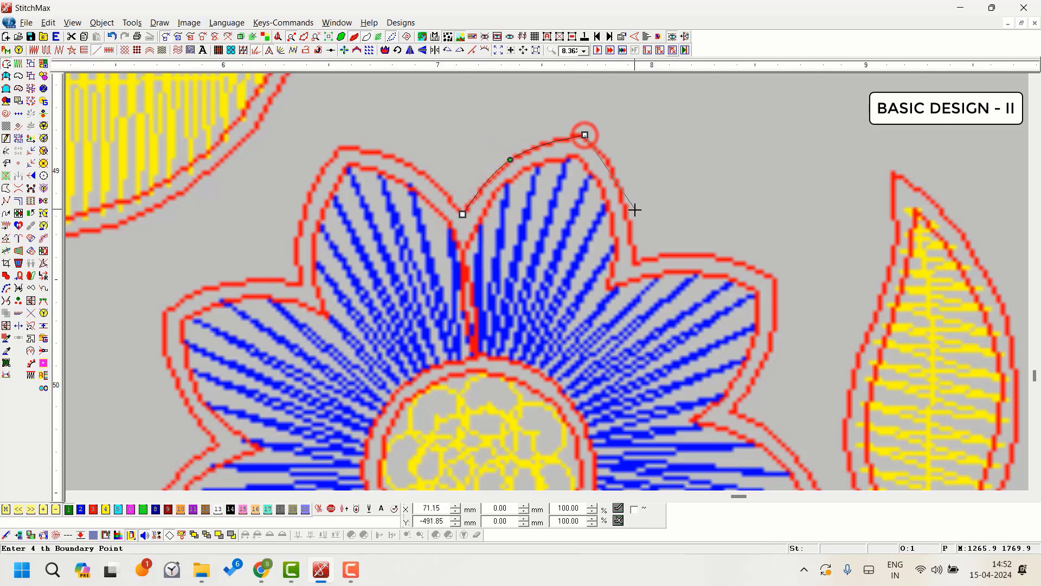
{"action": "left_click", "coordinate": [629, 216]}
{"action": "left_click", "coordinate": [634, 265]}
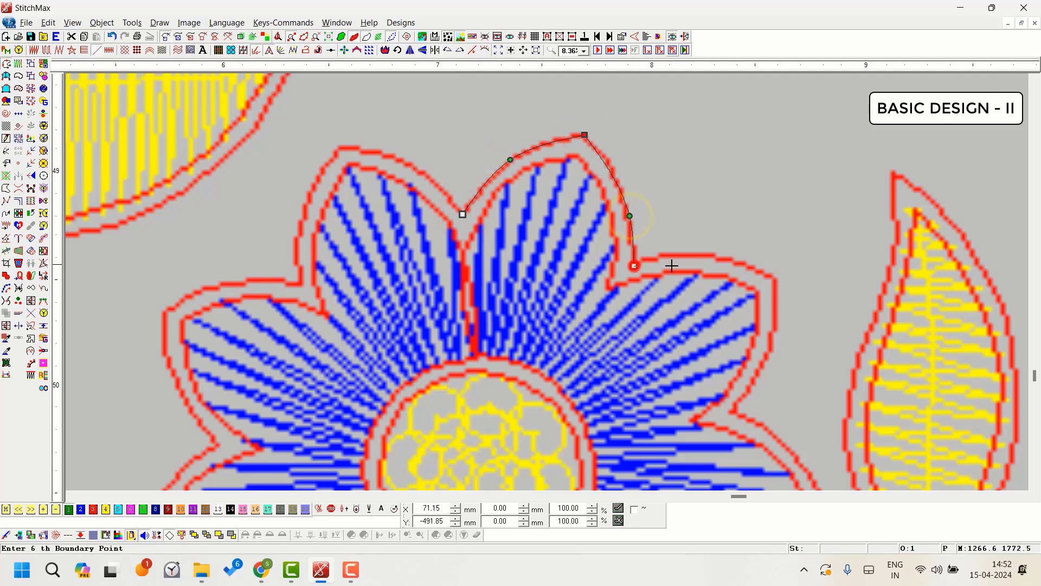
{"action": "left_click", "coordinate": [704, 256]}
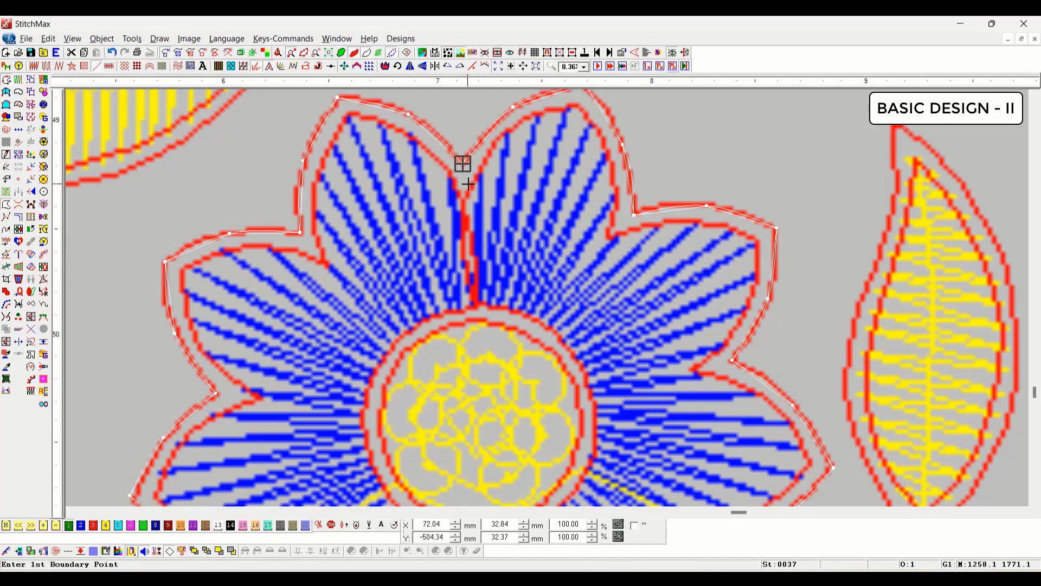
Set the traced flower contour's stitch length to 2 mm and add a parallel outline inside it.
{"action": "right_click", "coordinate": [456, 182]}
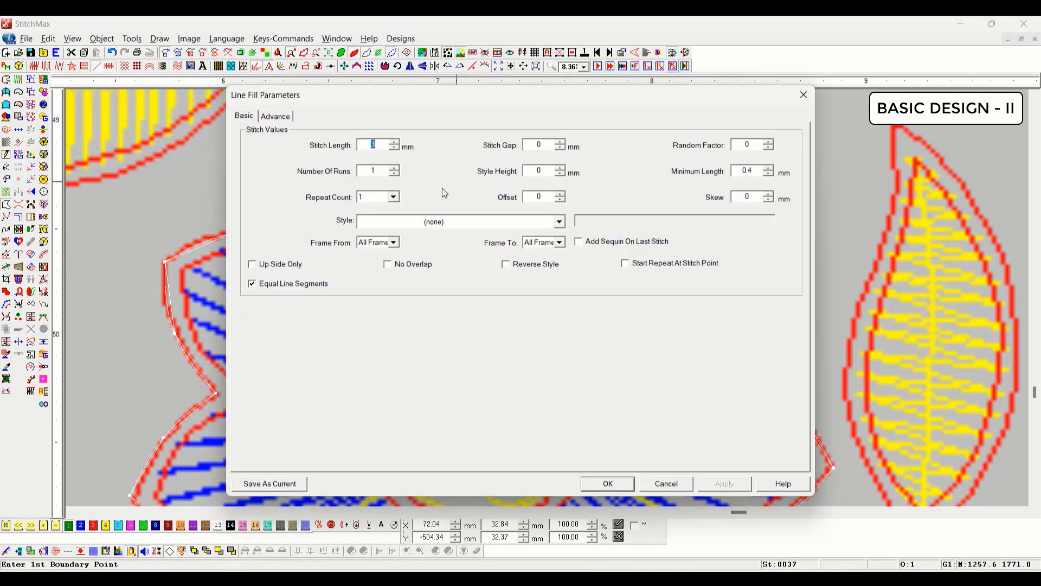
{"action": "type", "text": "2"}
{"action": "key", "text": "Return"}
{"action": "scroll", "coordinate": [490, 207], "scroll_direction": "down", "scroll_amount": 2}
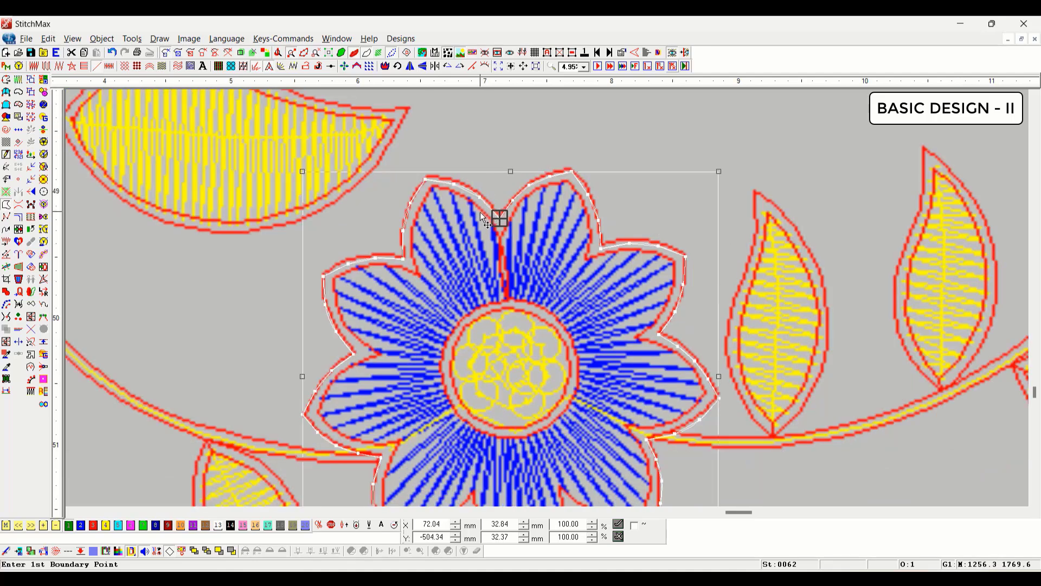
{"action": "left_click", "coordinate": [480, 213]}
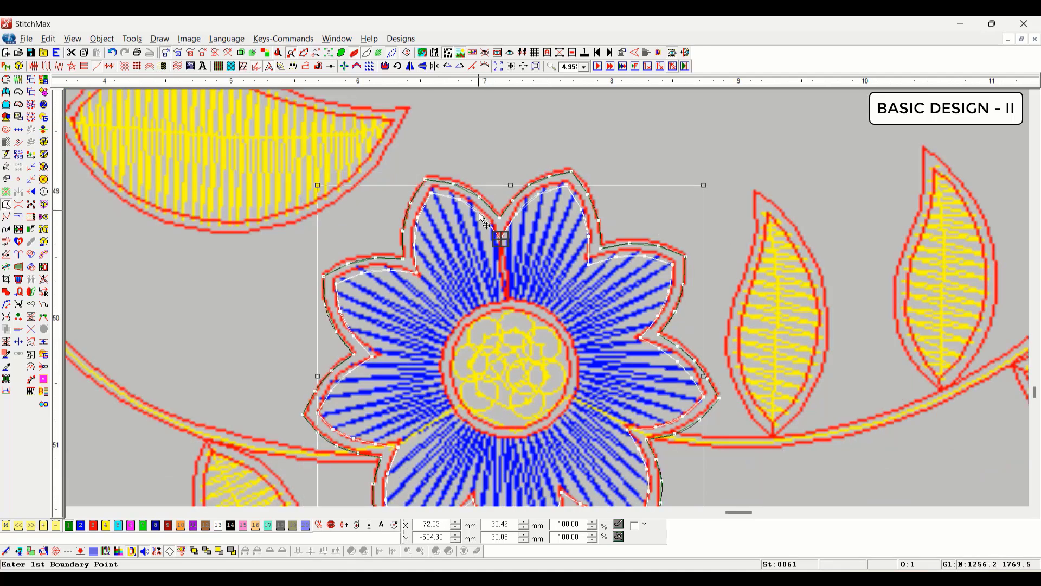
{"action": "left_click", "coordinate": [191, 324]}
Look over the traced stem, leaf and flower outlines against the surrounding floral artwork.
{"action": "scroll", "coordinate": [570, 302], "scroll_direction": "down", "scroll_amount": 2}
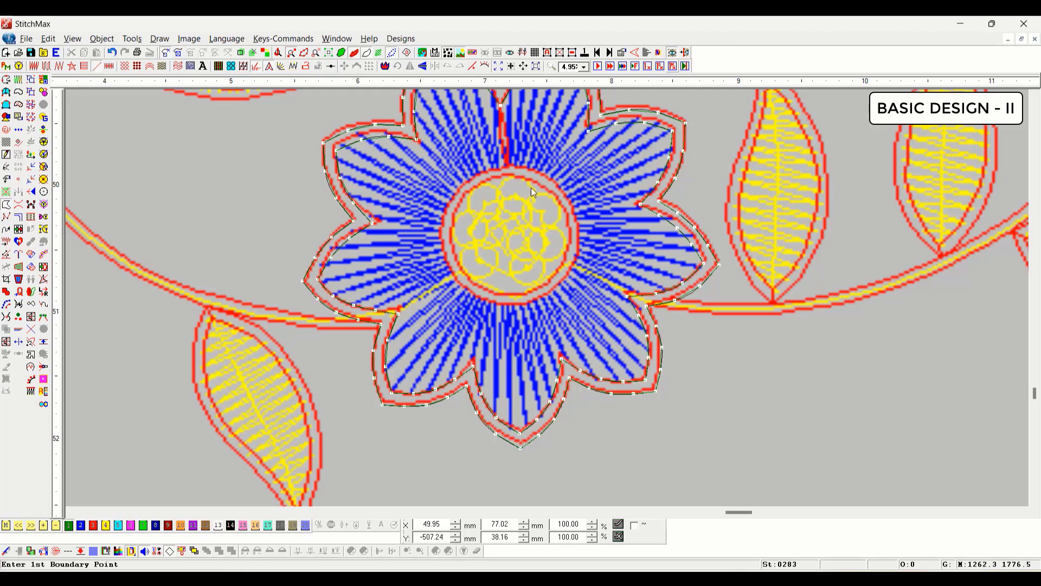
{"action": "scroll", "coordinate": [383, 241], "scroll_direction": "down", "scroll_amount": 4}
{"action": "key", "text": "Left"}
{"action": "key", "text": "Left"}
{"action": "key", "text": "Left"}
{"action": "key", "text": "Left"}
{"action": "key", "text": "Left"}
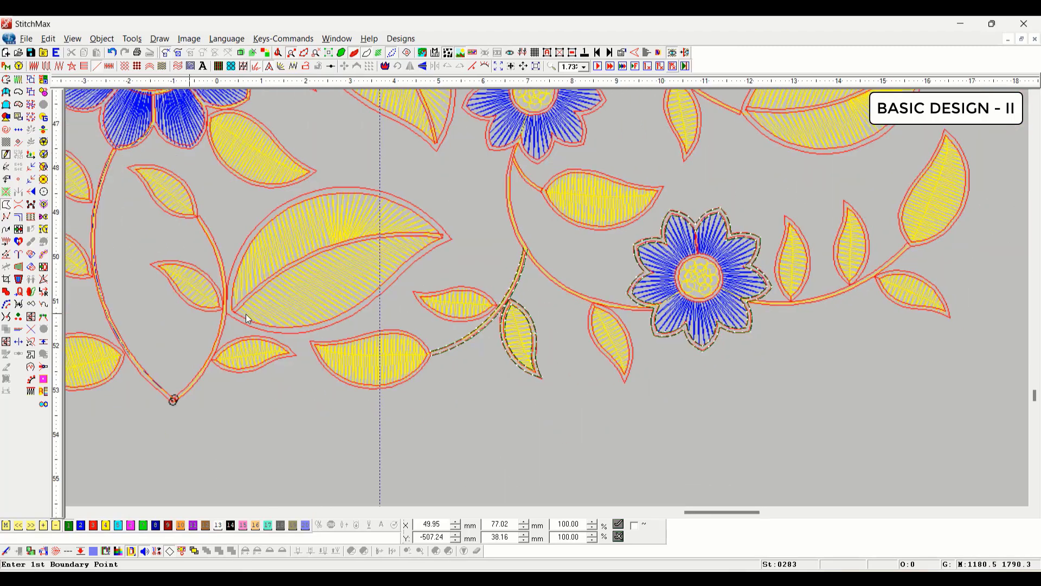
{"action": "key", "text": "Down"}
{"action": "scroll", "coordinate": [741, 297], "scroll_direction": "up", "scroll_amount": 1}
{"action": "key", "text": "Down"}
{"action": "scroll", "coordinate": [564, 297], "scroll_direction": "up", "scroll_amount": 1}
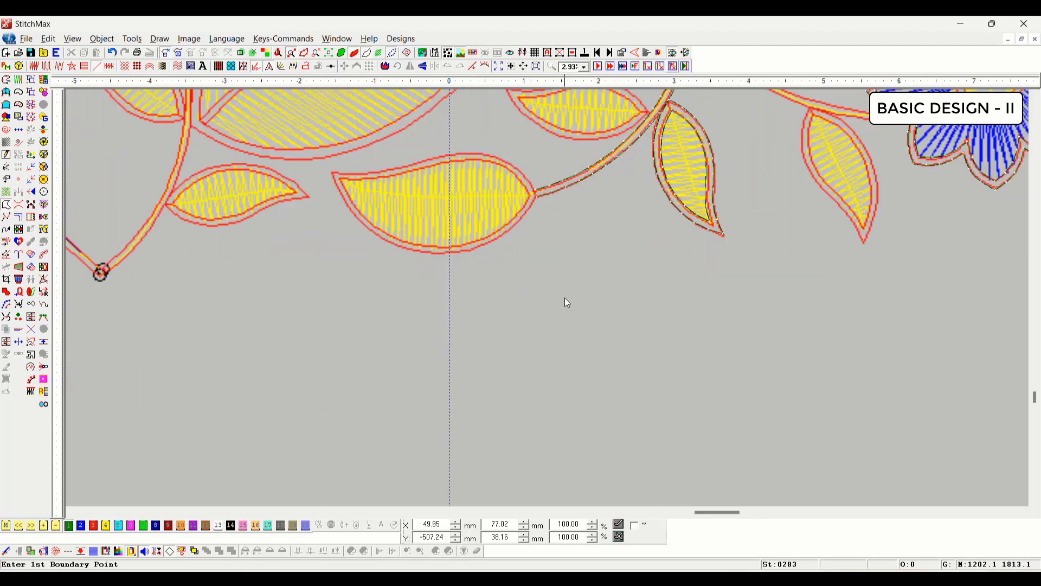
{"action": "key", "text": "Right"}
{"action": "key", "text": "Right"}
{"action": "key", "text": "Right"}
{"action": "key", "text": "Right"}
{"action": "key", "text": "Up"}
{"action": "key", "text": "Up"}
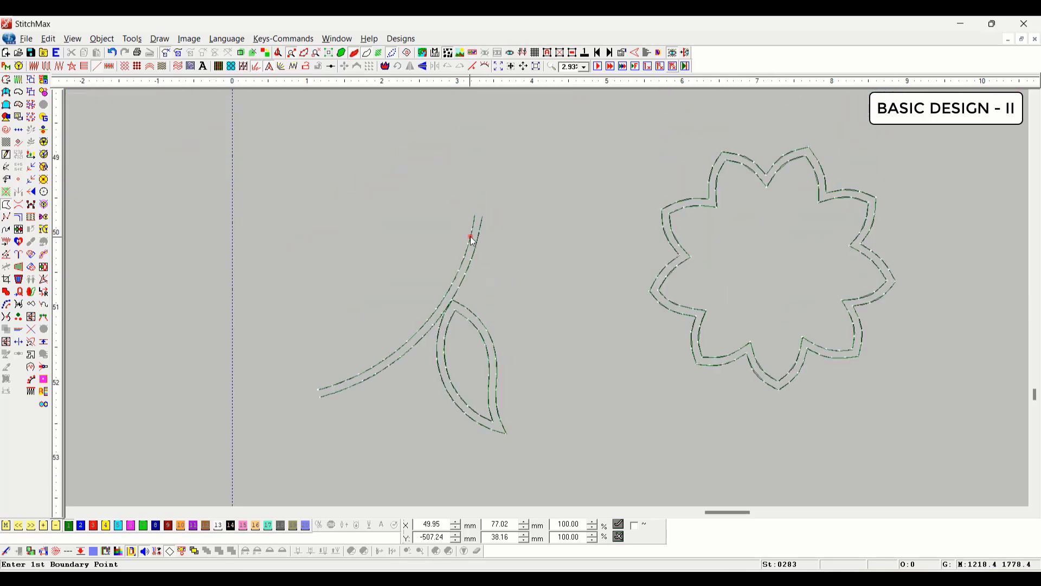
Select all the traced stem, leaf and flower outlines and recolor them red with thread colour 3.
{"action": "left_click", "coordinate": [470, 237]}
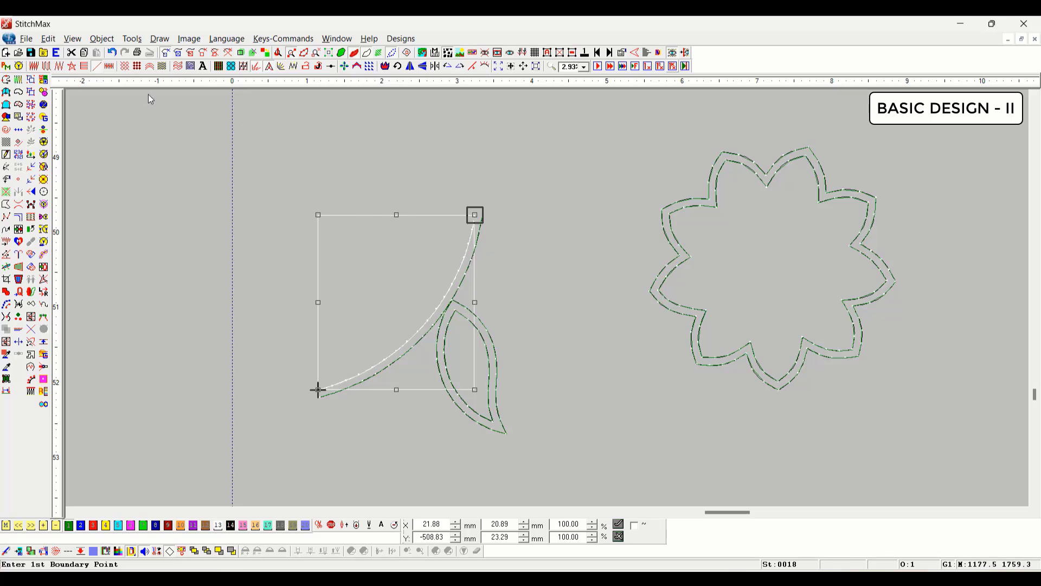
{"action": "key", "text": "alt+u"}
{"action": "left_click", "coordinate": [100, 66]}
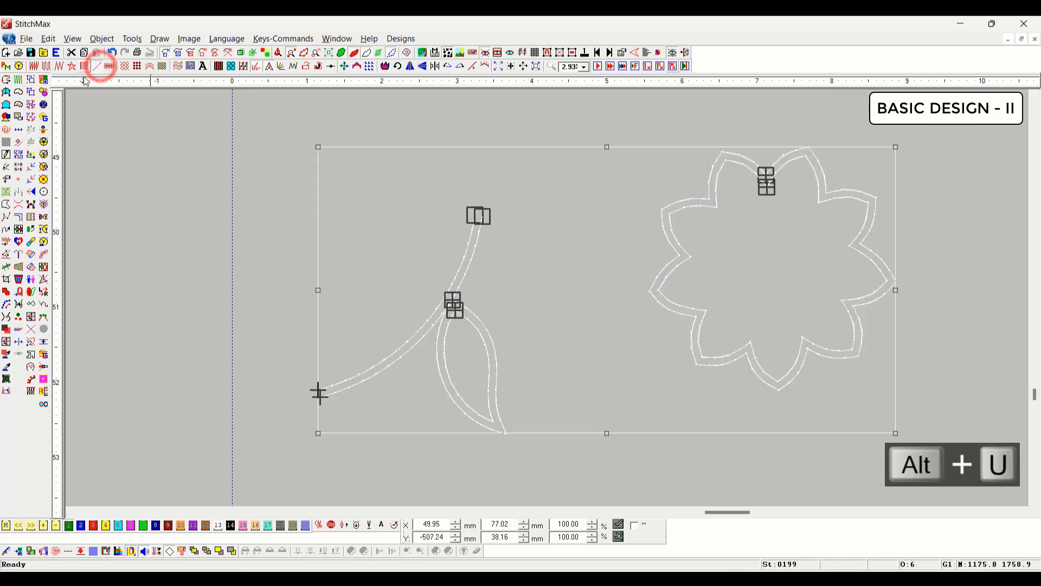
{"action": "left_click", "coordinate": [93, 525]}
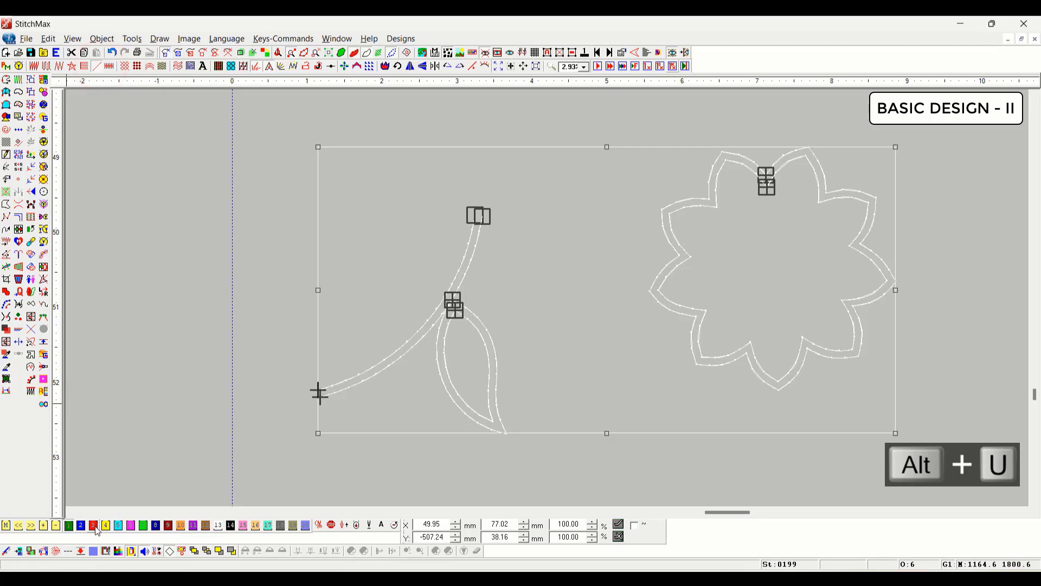
{"action": "left_click", "coordinate": [133, 375]}
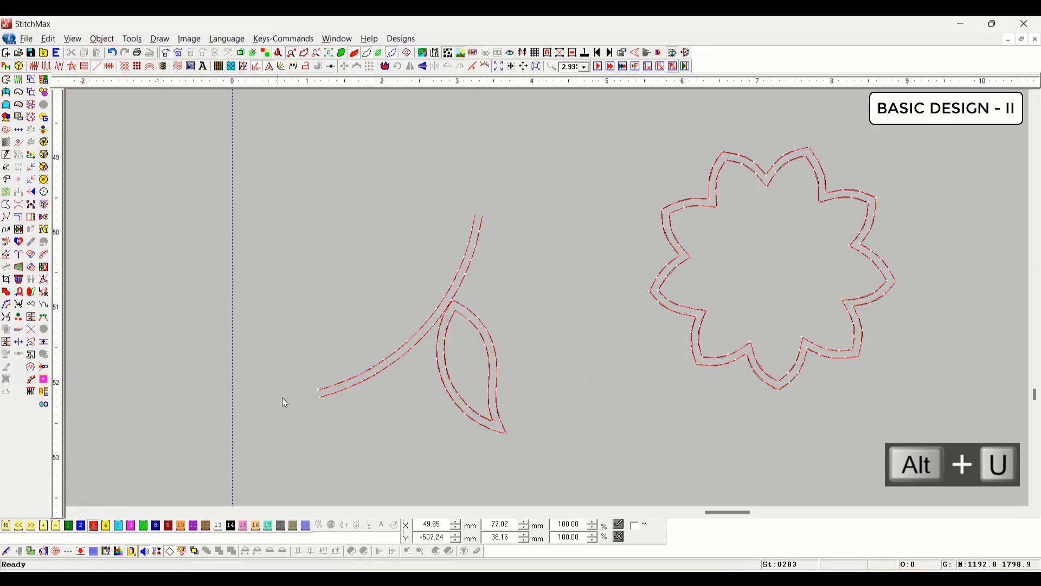
Examine the red outlines of the large flower, leaves, stems and small flower, with and without the background artwork.
{"action": "scroll", "coordinate": [546, 351], "scroll_direction": "down", "scroll_amount": 3}
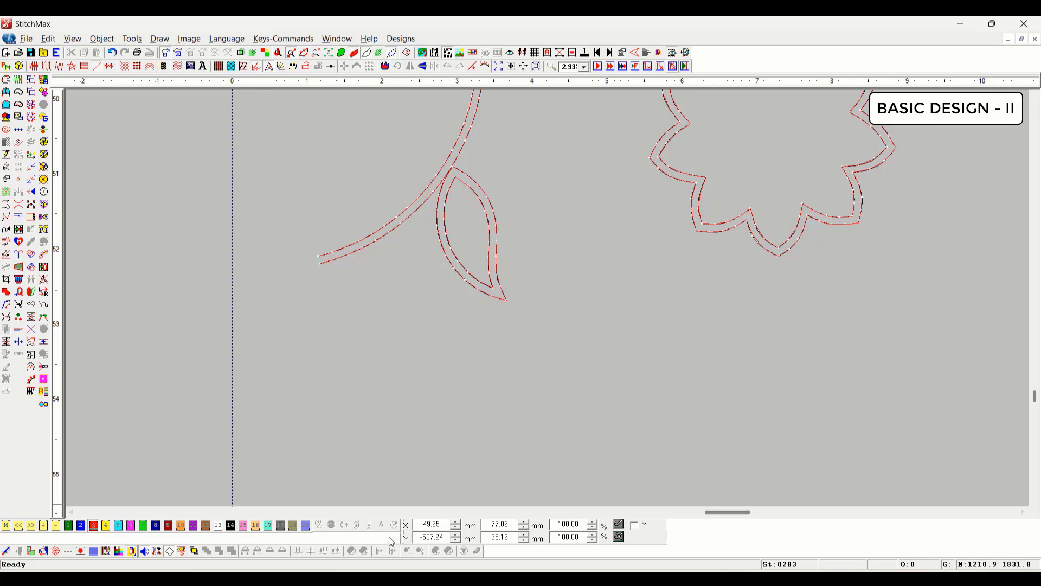
{"action": "left_click", "coordinate": [448, 352], "text": "shift"}
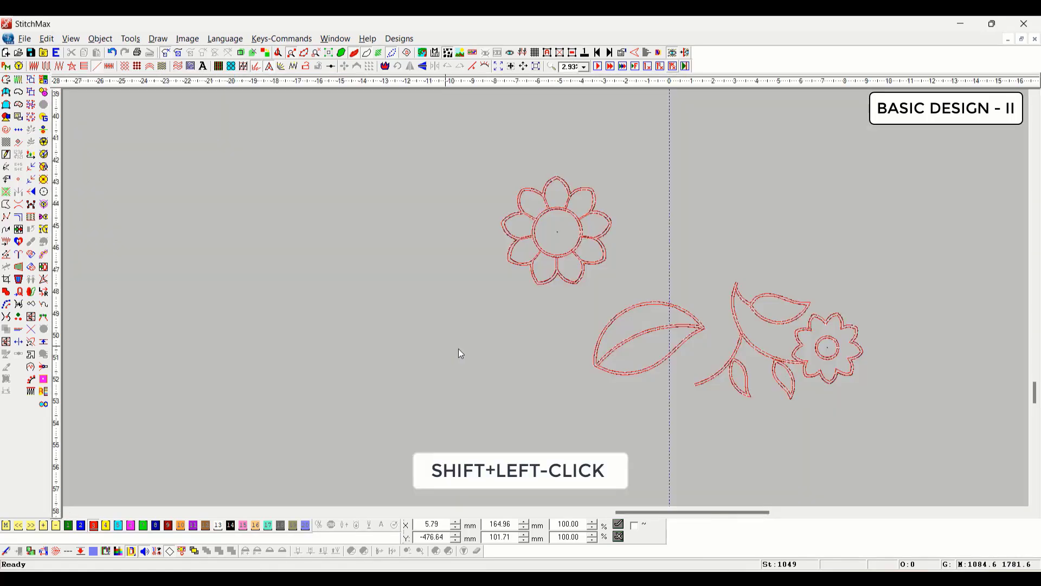
{"action": "scroll", "coordinate": [691, 370], "scroll_direction": "up", "scroll_amount": 3}
{"action": "scroll", "coordinate": [702, 372], "scroll_direction": "up", "scroll_amount": 1}
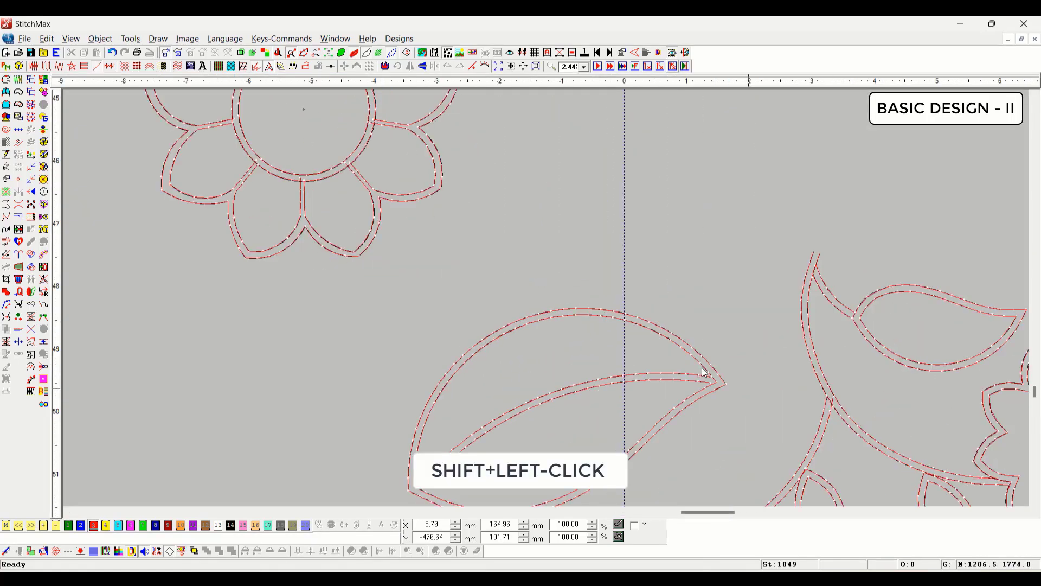
{"action": "scroll", "coordinate": [704, 372], "scroll_direction": "down", "scroll_amount": 2}
{"action": "scroll", "coordinate": [657, 304], "scroll_direction": "down", "scroll_amount": 1}
{"action": "scroll", "coordinate": [656, 325], "scroll_direction": "right", "scroll_amount": 1}
{"action": "scroll", "coordinate": [925, 305], "scroll_direction": "down", "scroll_amount": 2}
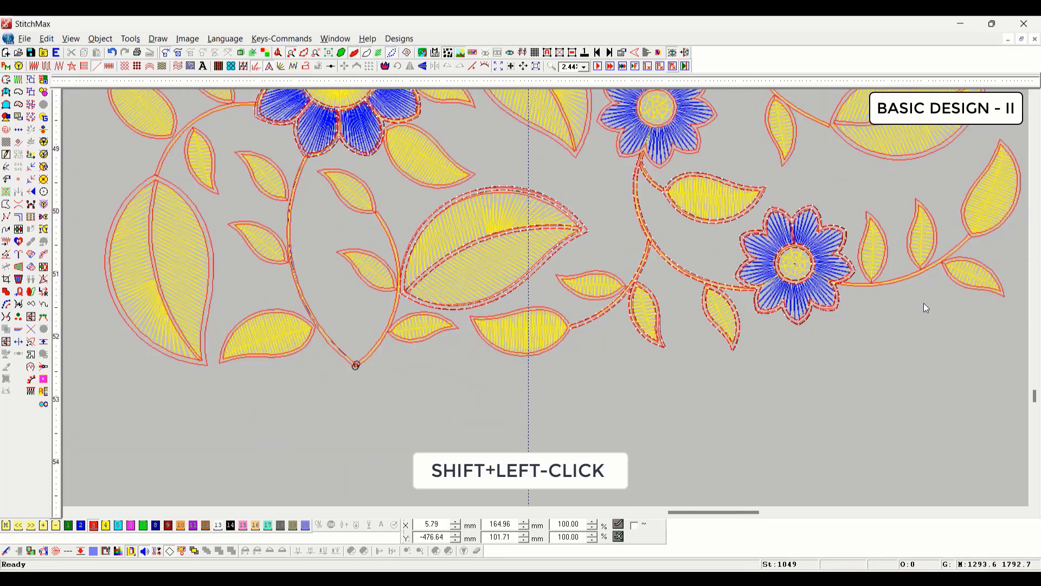
{"action": "scroll", "coordinate": [925, 305], "scroll_direction": "right", "scroll_amount": 3}
{"action": "scroll", "coordinate": [641, 293], "scroll_direction": "up", "scroll_amount": 4}
{"action": "scroll", "coordinate": [641, 293], "scroll_direction": "down", "scroll_amount": 3}
{"action": "key", "text": "shift+s"}
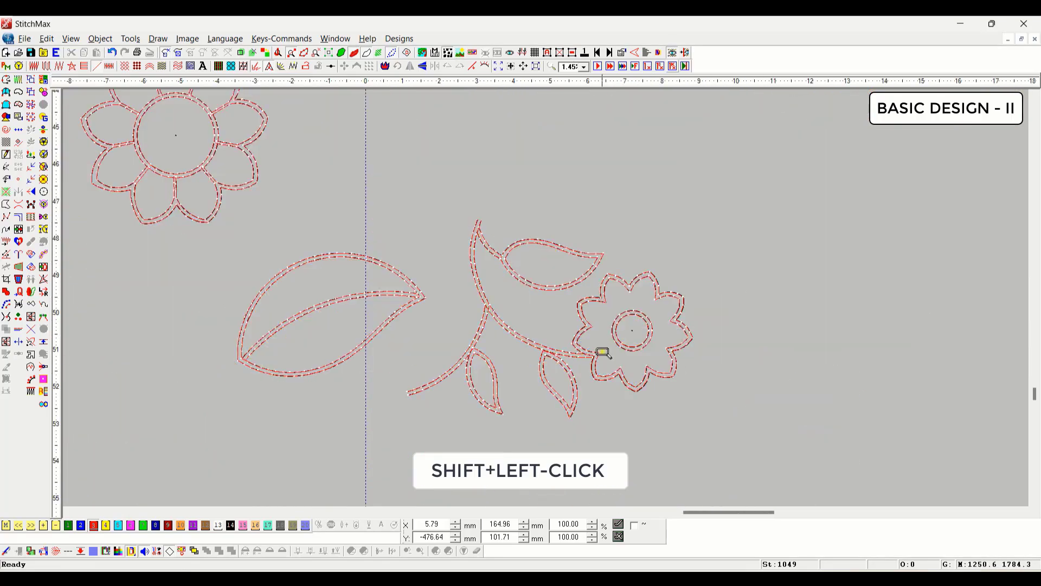
{"action": "scroll", "coordinate": [563, 400], "scroll_direction": "up", "scroll_amount": 1}
{"action": "scroll", "coordinate": [607, 423], "scroll_direction": "down", "scroll_amount": 2}
{"action": "key", "text": "shift+s"}
{"action": "right_click", "coordinate": [667, 329]}
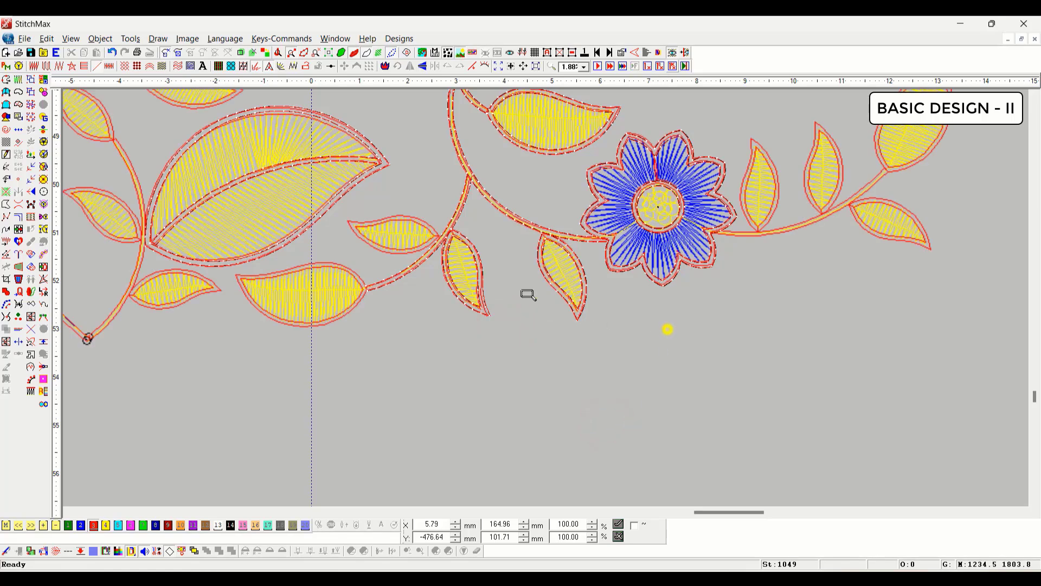
Trace the small leaf nearest the lower blue flower as a closed satin fill between its two outlines, about 9.5 × 16 mm.
{"action": "left_click_drag", "start_coordinate": [502, 219], "coordinate": [775, 401]}
{"action": "scroll", "coordinate": [400, 191], "scroll_direction": "up", "scroll_amount": 2}
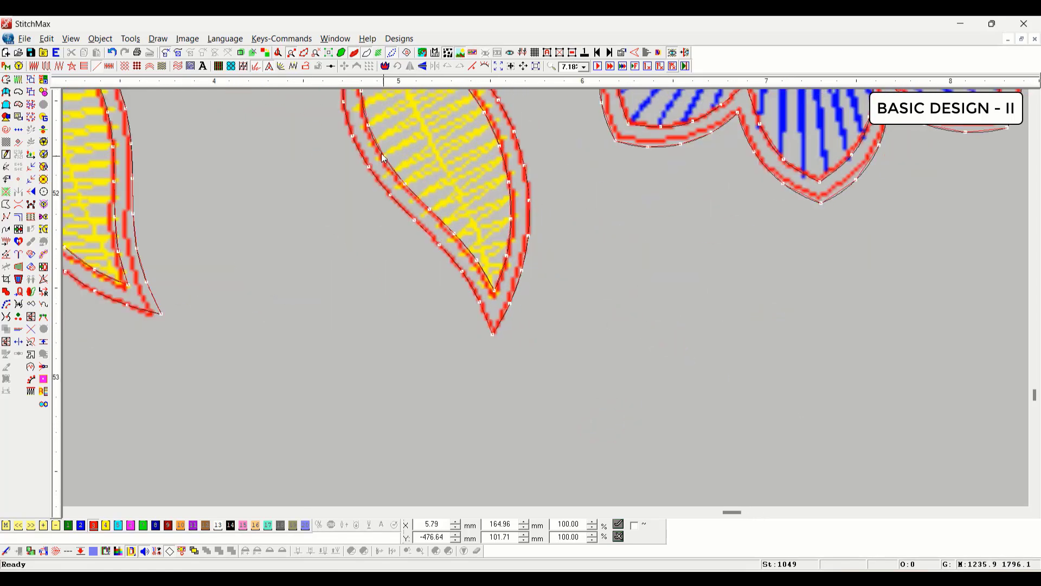
{"action": "scroll", "coordinate": [413, 137], "scroll_direction": "up", "scroll_amount": 2}
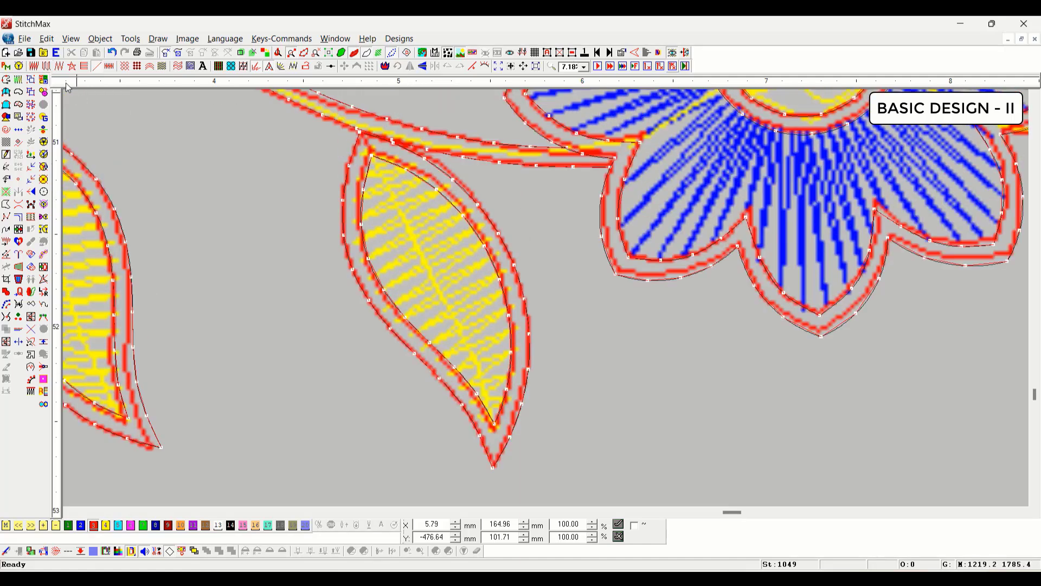
{"action": "key", "text": "F2"}
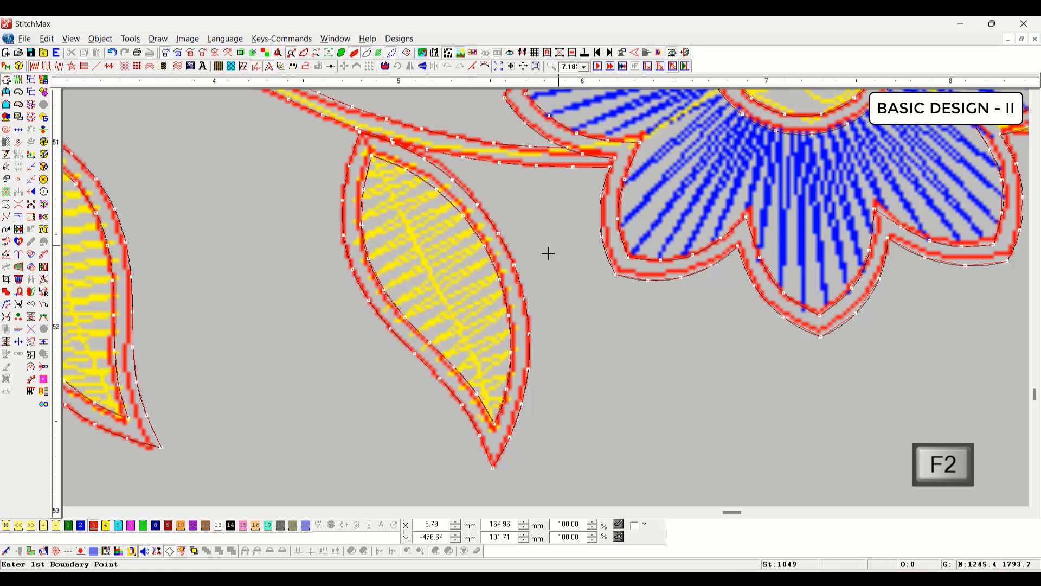
{"action": "key", "text": "ctrl+Tab"}
{"action": "scroll", "coordinate": [463, 196], "scroll_direction": "up", "scroll_amount": 1}
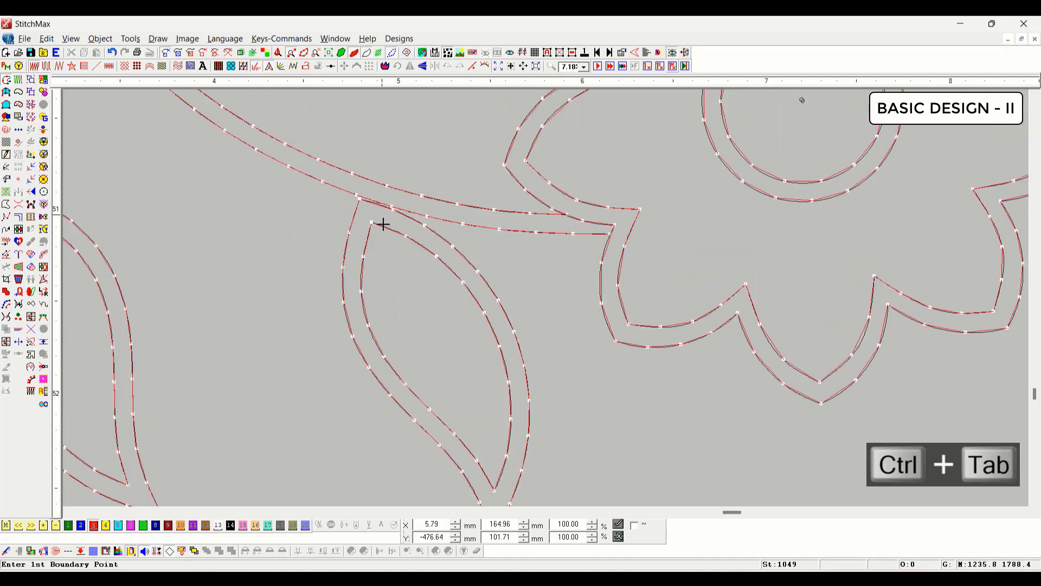
{"action": "left_click", "coordinate": [366, 213]}
{"action": "scroll", "coordinate": [515, 244], "scroll_direction": "down", "scroll_amount": 2}
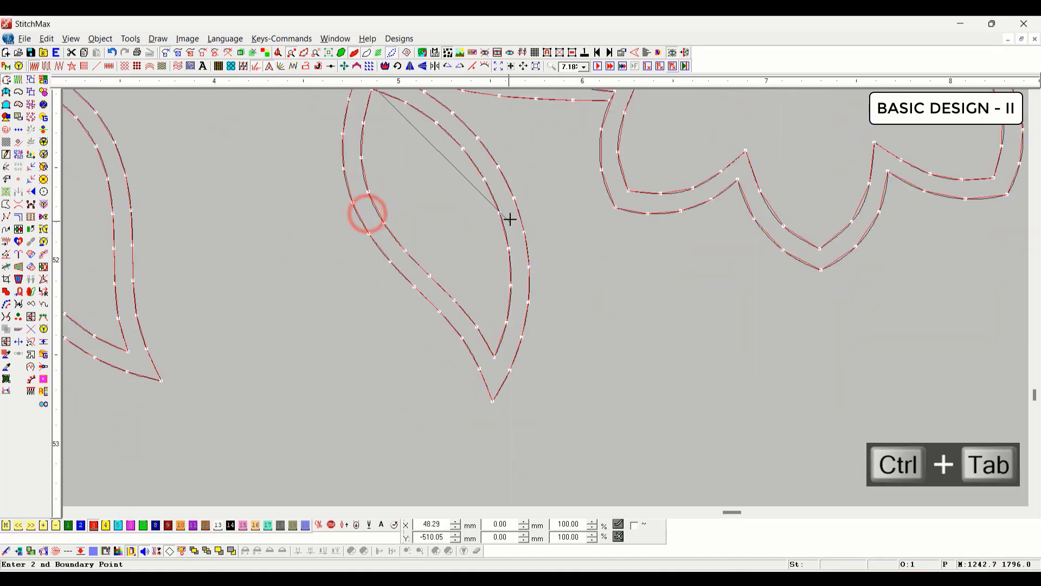
{"action": "left_click", "coordinate": [512, 206]}
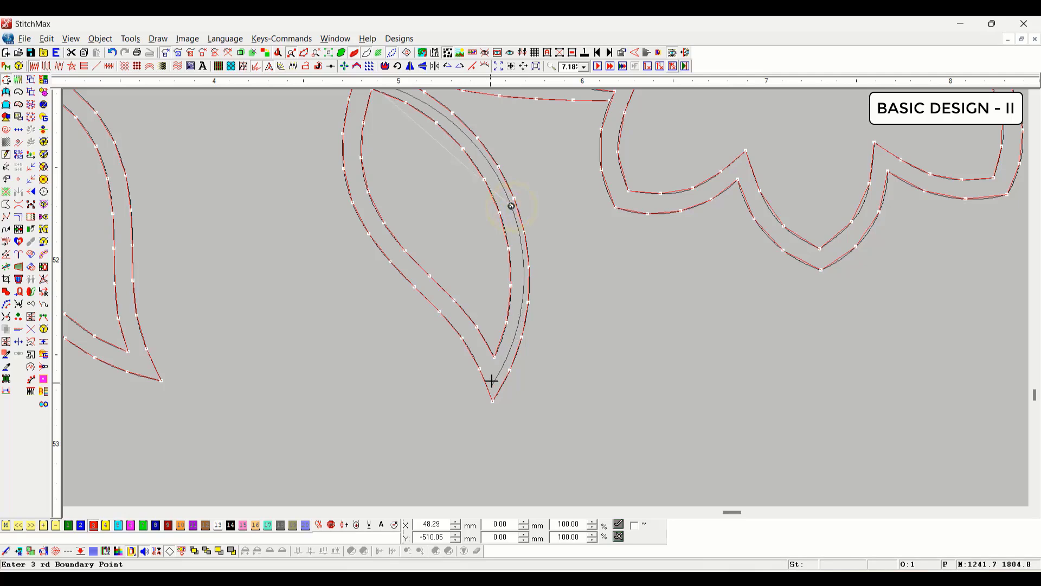
{"action": "right_click", "coordinate": [492, 381]}
{"action": "left_click", "coordinate": [450, 306]}
{"action": "left_click", "coordinate": [378, 235]}
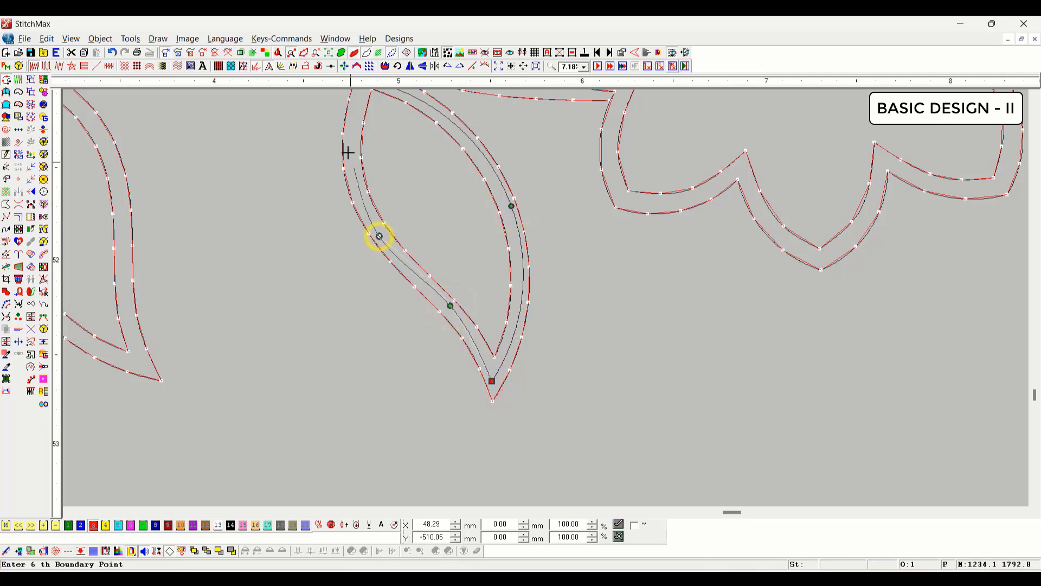
{"action": "left_click", "coordinate": [349, 145]}
{"action": "scroll", "coordinate": [349, 179], "scroll_direction": "up", "scroll_amount": 1}
{"action": "key", "text": "Return"}
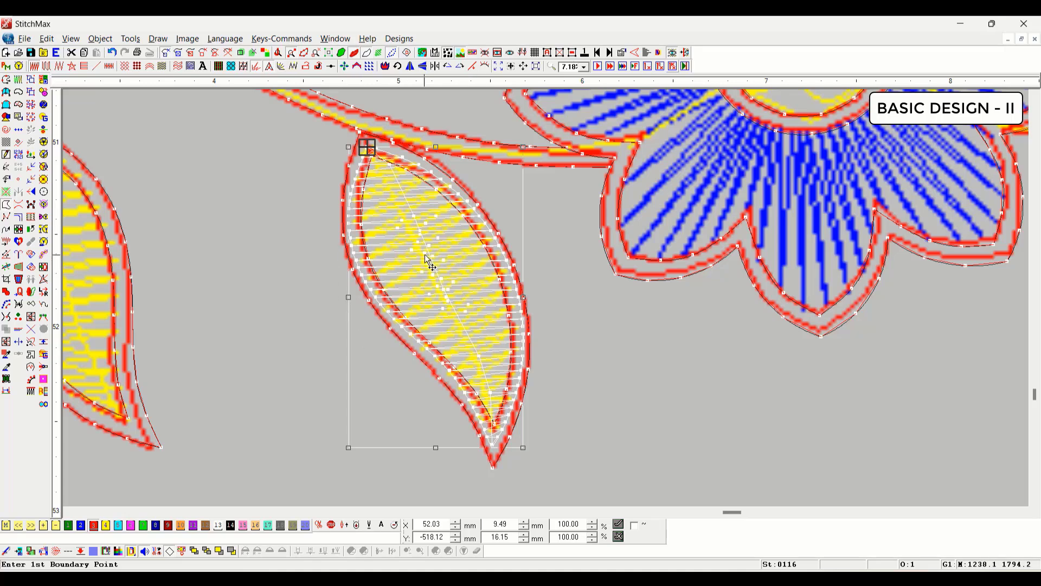
Set the leaf's satin fill stitch spacing to 0.75 mm and rotate its fill direction to 36 degrees.
{"action": "key", "text": "f"}
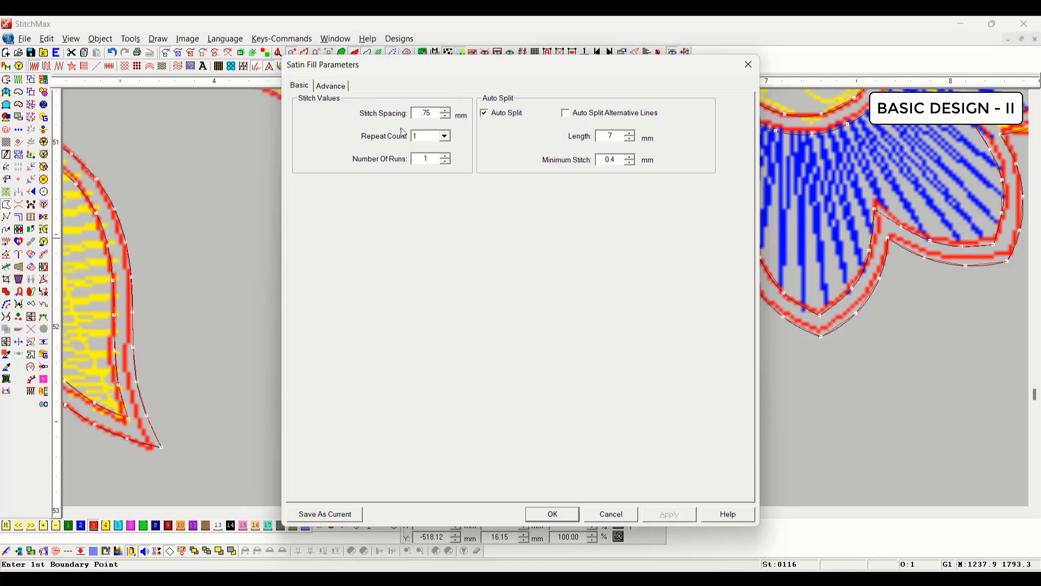
{"action": "key", "text": "Return"}
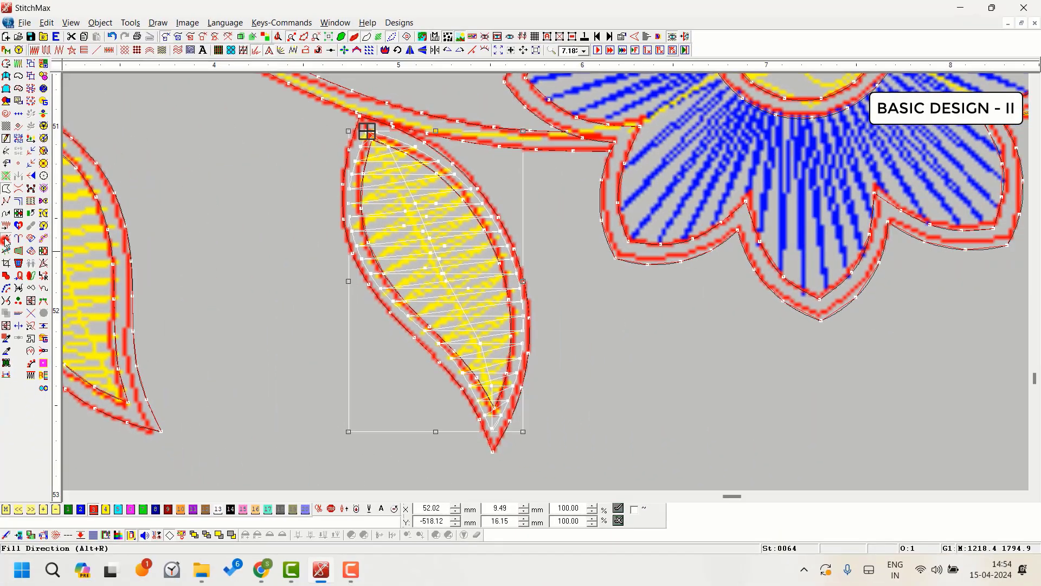
{"action": "left_click", "coordinate": [18, 239]}
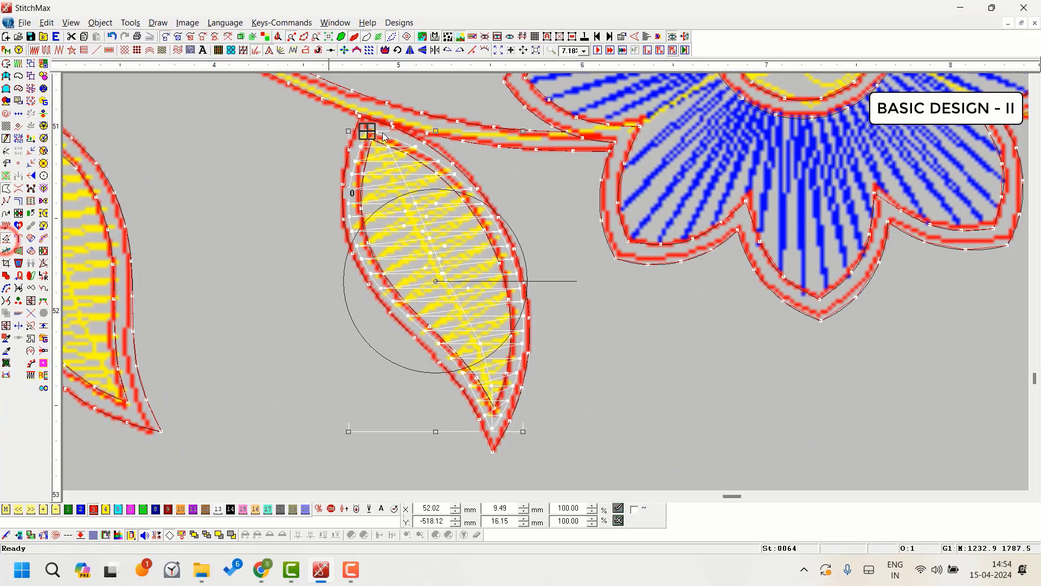
{"action": "left_click_drag", "start_coordinate": [562, 279], "coordinate": [559, 191]}
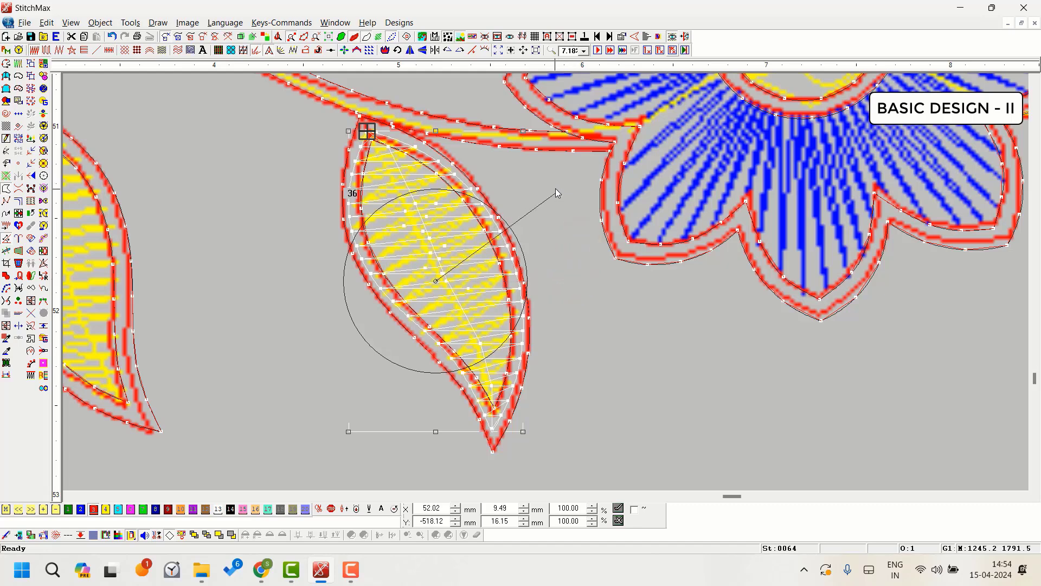
{"action": "left_click", "coordinate": [555, 188]}
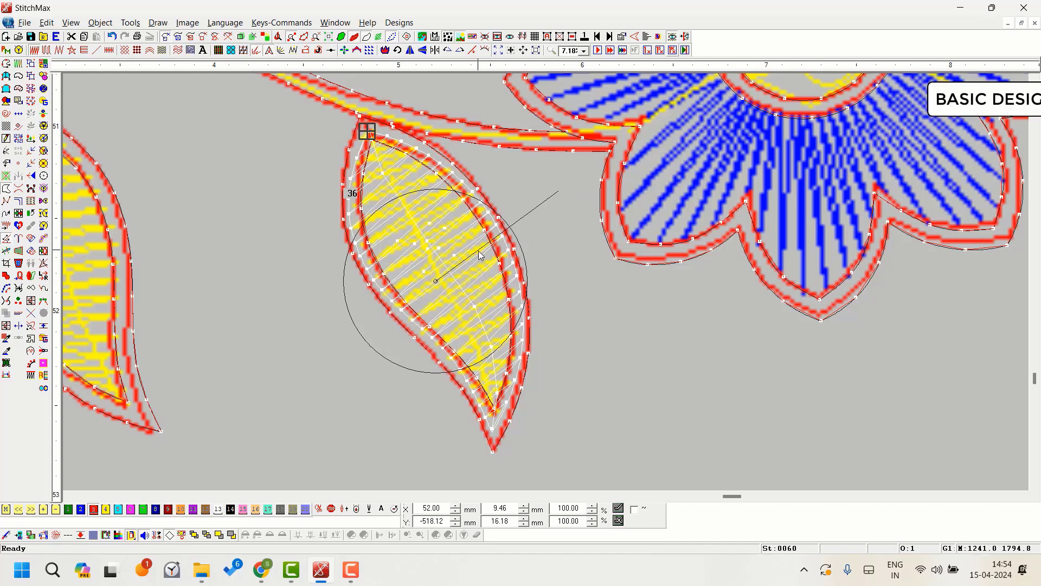
{"action": "key", "text": "Escape"}
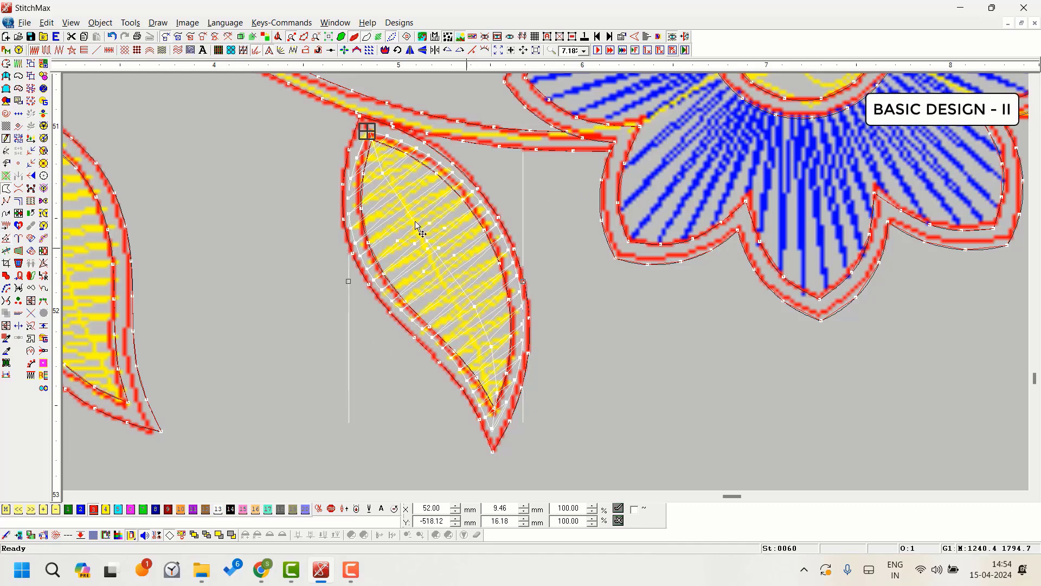
Recolor the small leaf's satin fill yellow with thread colour 4 and deselect it.
{"action": "left_click", "coordinate": [108, 510]}
{"action": "left_click", "coordinate": [188, 388]}
{"action": "scroll", "coordinate": [609, 374], "scroll_direction": "down", "scroll_amount": 1}
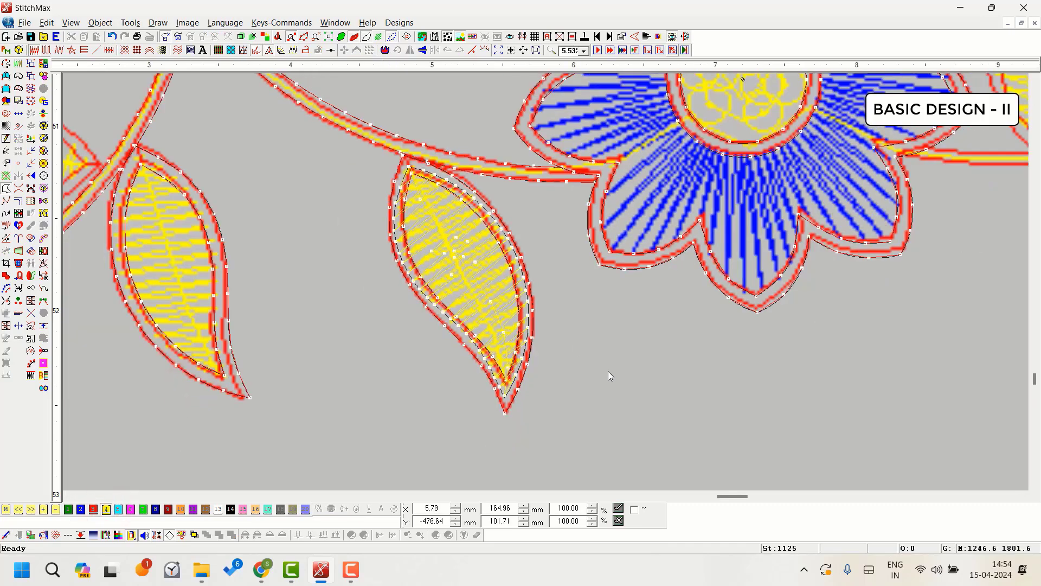
{"action": "scroll", "coordinate": [608, 371], "scroll_direction": "down", "scroll_amount": 1}
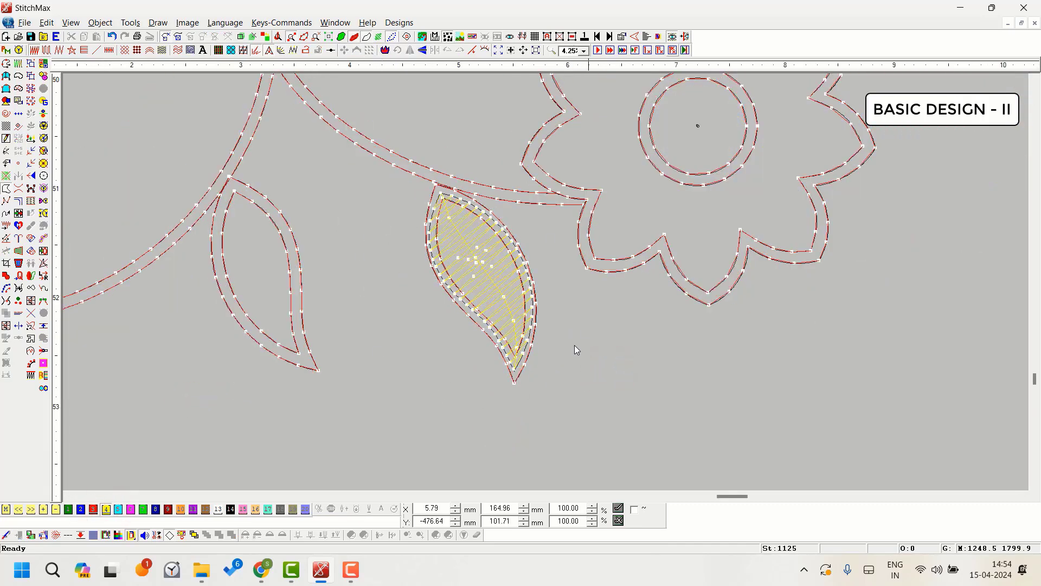
Start a two-curve satin fill on the leaf above the lower blue flower, tracing its first boundary between the outlines of the lower edge.
{"action": "scroll", "coordinate": [358, 310], "scroll_direction": "down", "scroll_amount": 4}
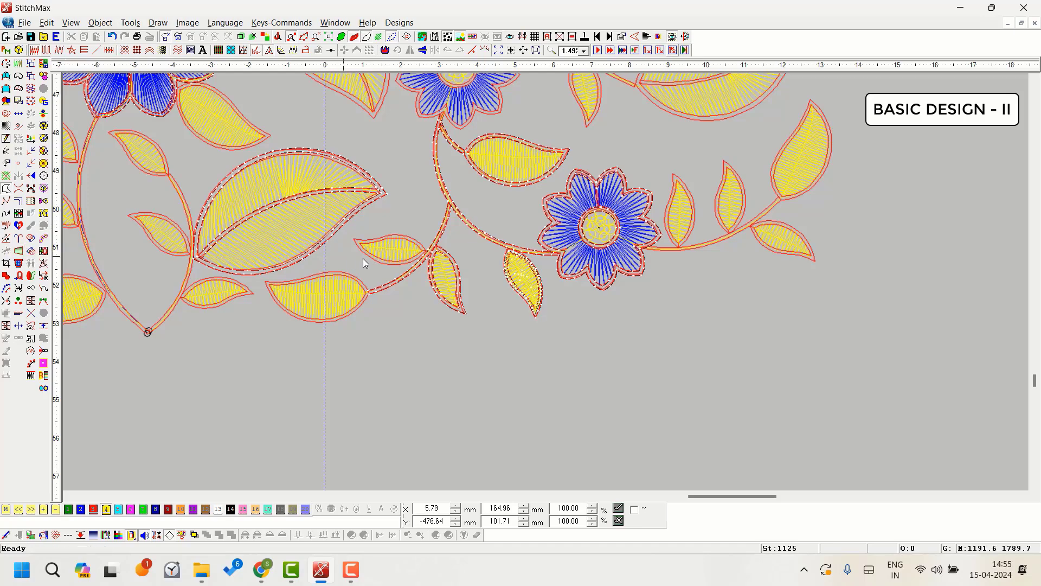
{"action": "scroll", "coordinate": [364, 263], "scroll_direction": "down", "scroll_amount": 3}
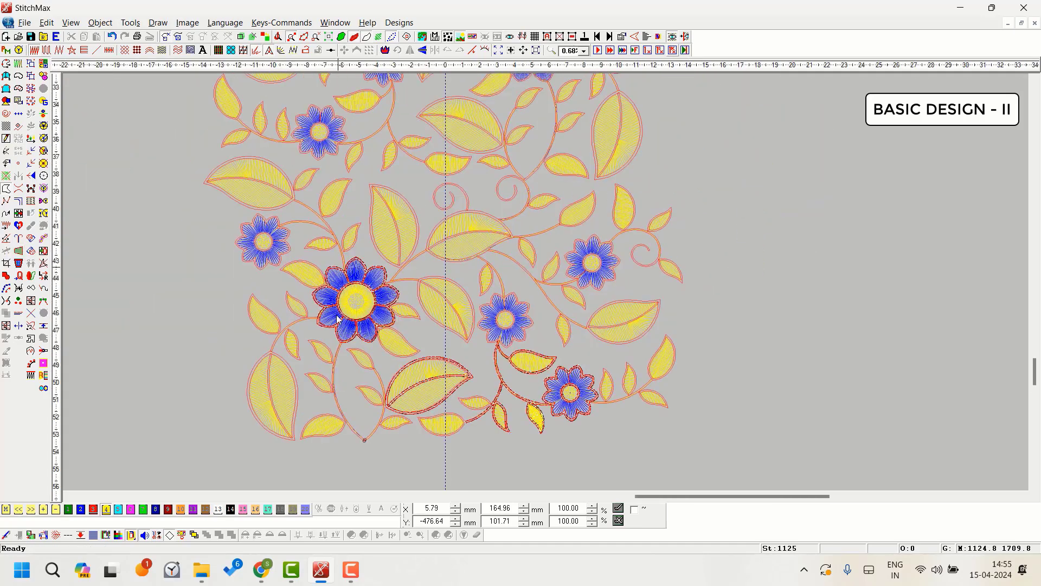
{"action": "left_click_drag", "start_coordinate": [474, 337], "coordinate": [509, 347]}
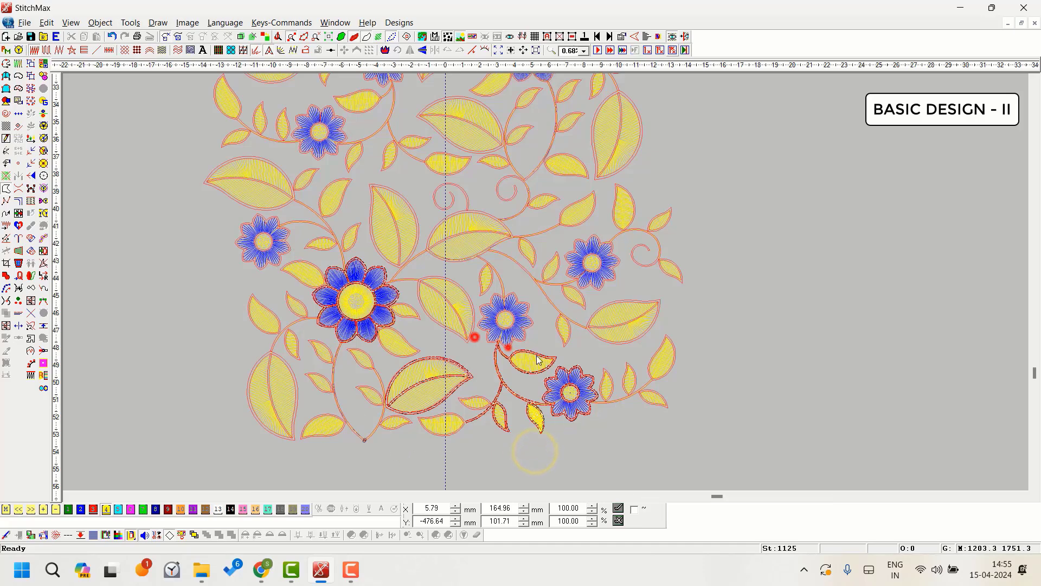
{"action": "scroll", "coordinate": [639, 383], "scroll_direction": "down", "scroll_amount": 1}
{"action": "scroll", "coordinate": [639, 384], "scroll_direction": "down", "scroll_amount": 6}
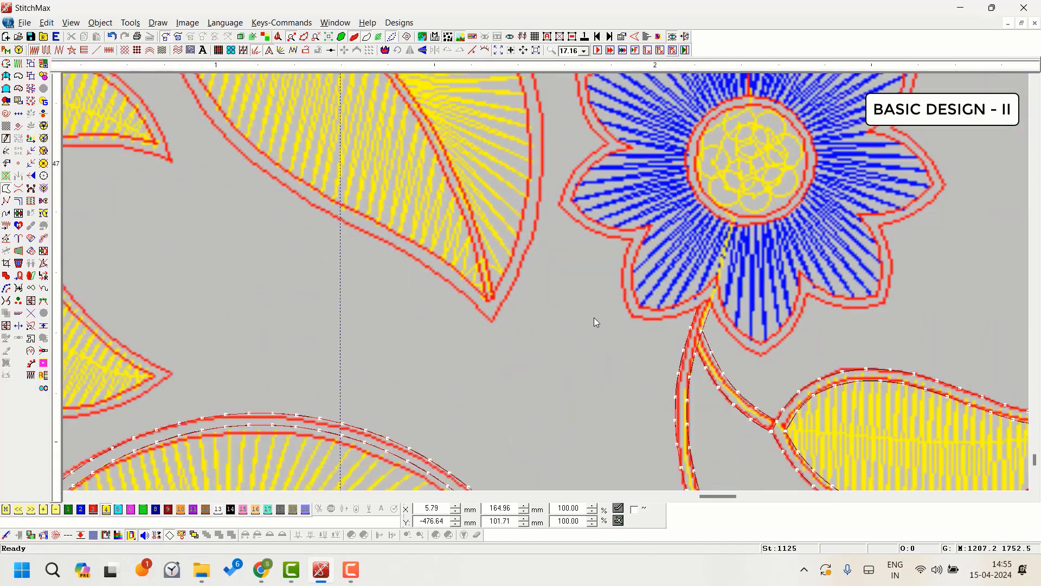
{"action": "scroll", "coordinate": [763, 356], "scroll_direction": "up", "scroll_amount": 2}
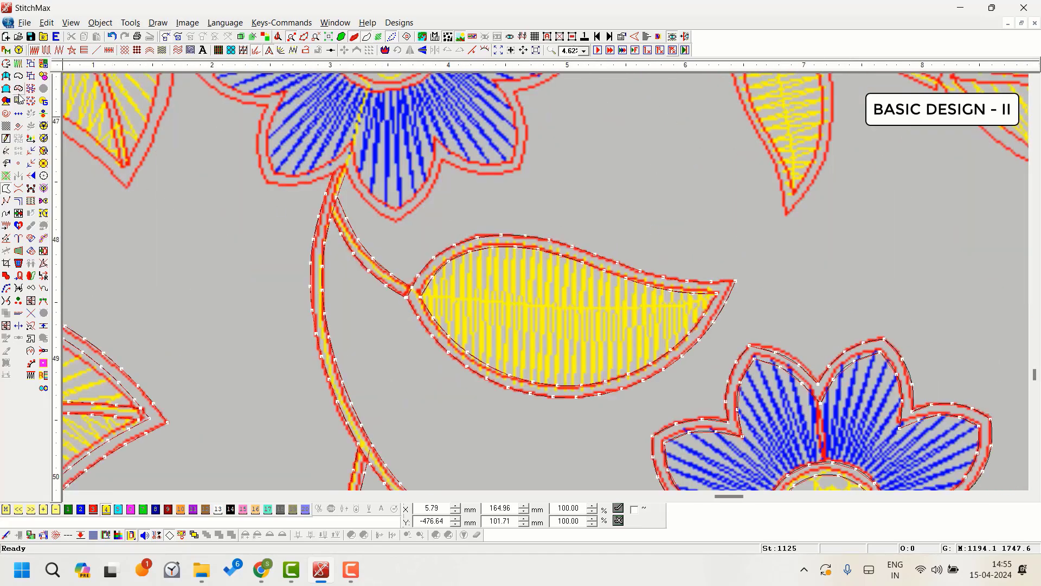
{"action": "key", "text": "F11"}
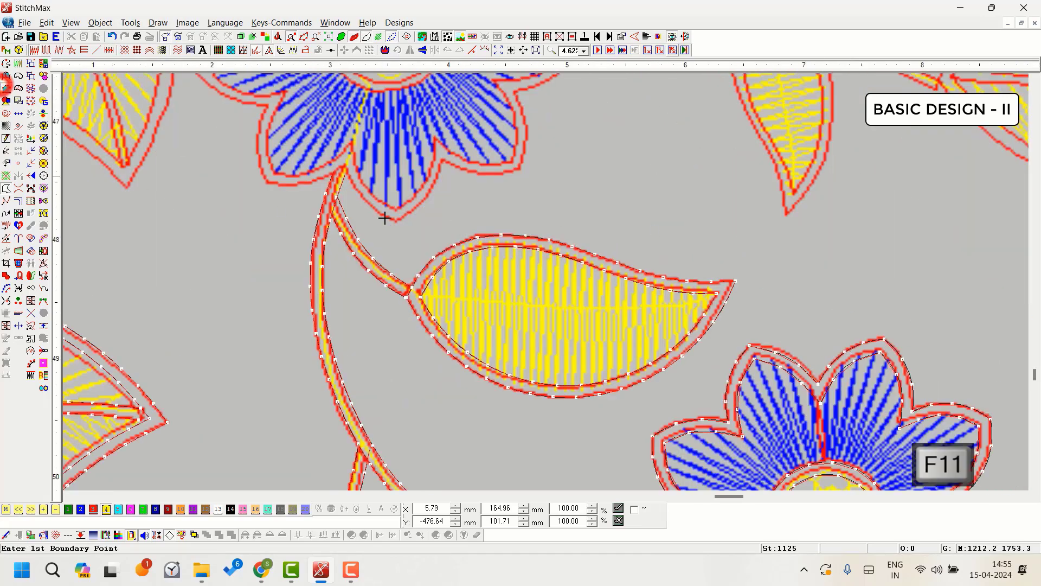
{"action": "scroll", "coordinate": [506, 286], "scroll_direction": "up", "scroll_amount": 2}
{"action": "key", "text": "i"}
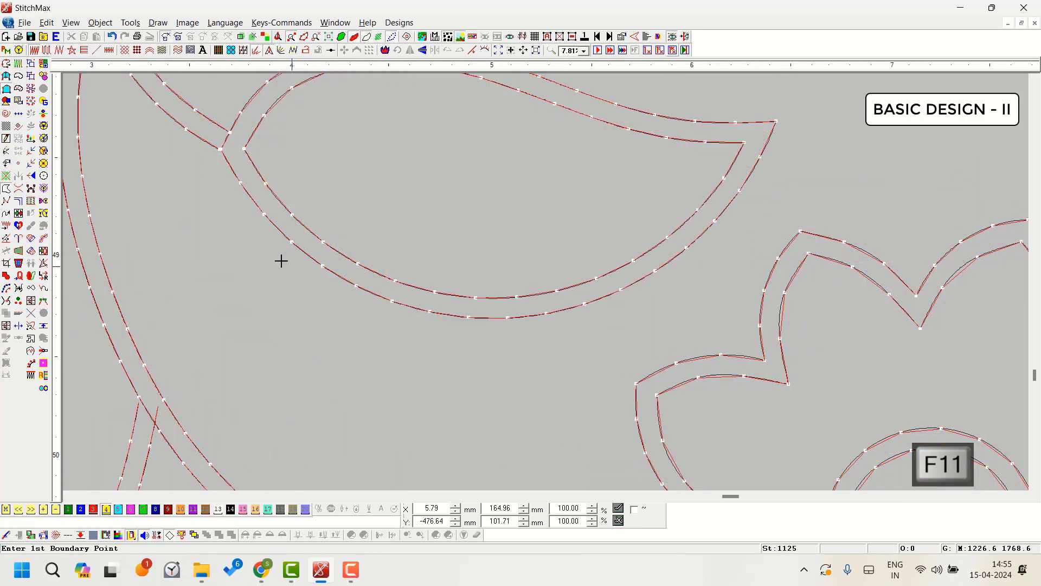
{"action": "key", "text": "Up"}
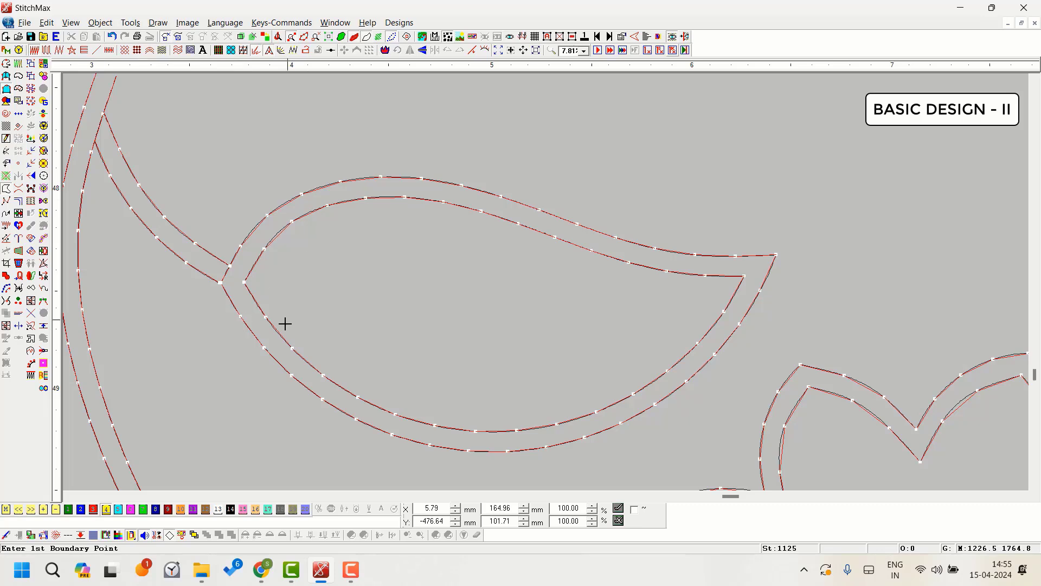
{"action": "left_click", "coordinate": [254, 315]}
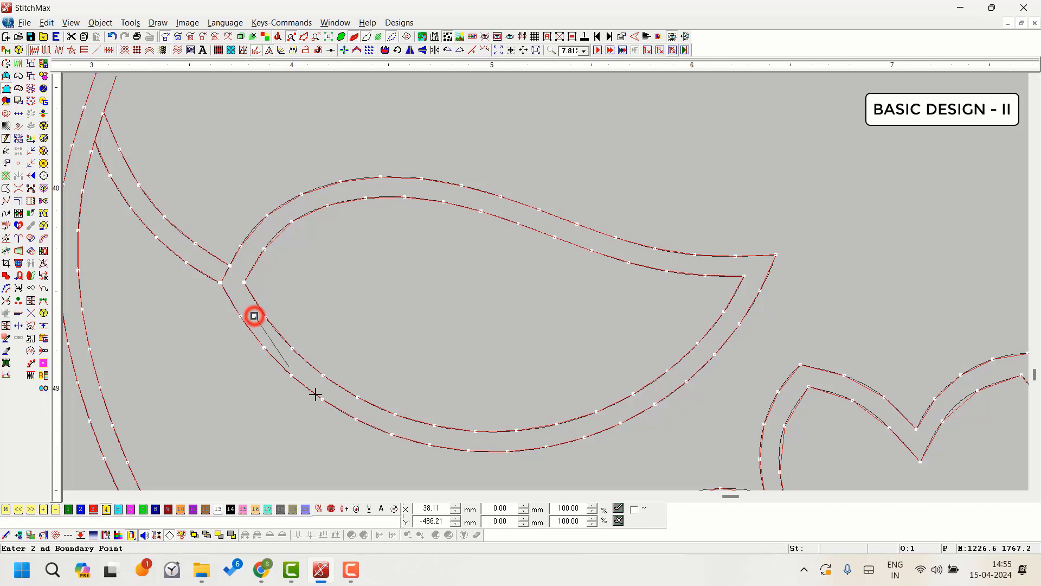
{"action": "left_click", "coordinate": [519, 443]}
{"action": "left_click", "coordinate": [744, 292]}
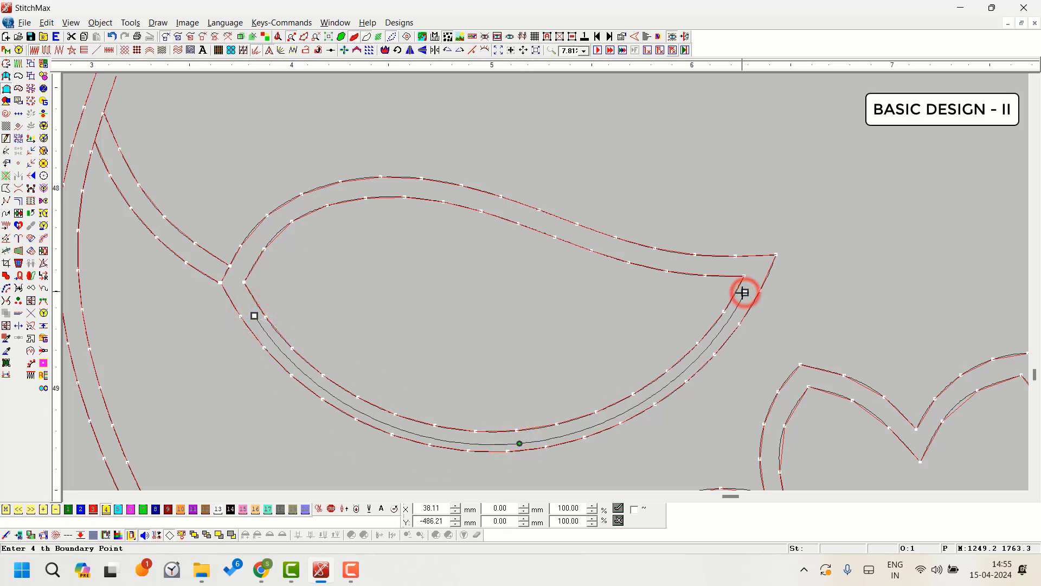
Trace the second boundary between the outlines of the leaf's upper edge to finish a satin fill about 24.8 × 12.9 mm.
{"action": "left_click", "coordinate": [248, 255]}
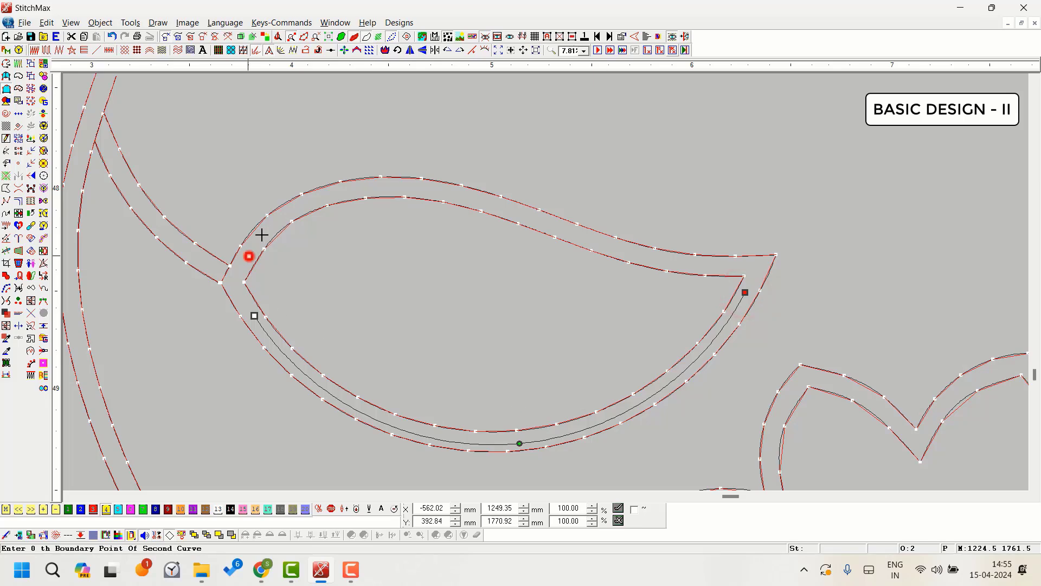
{"action": "left_click", "coordinate": [324, 197]}
{"action": "left_click", "coordinate": [453, 195]}
{"action": "left_click", "coordinate": [588, 236]}
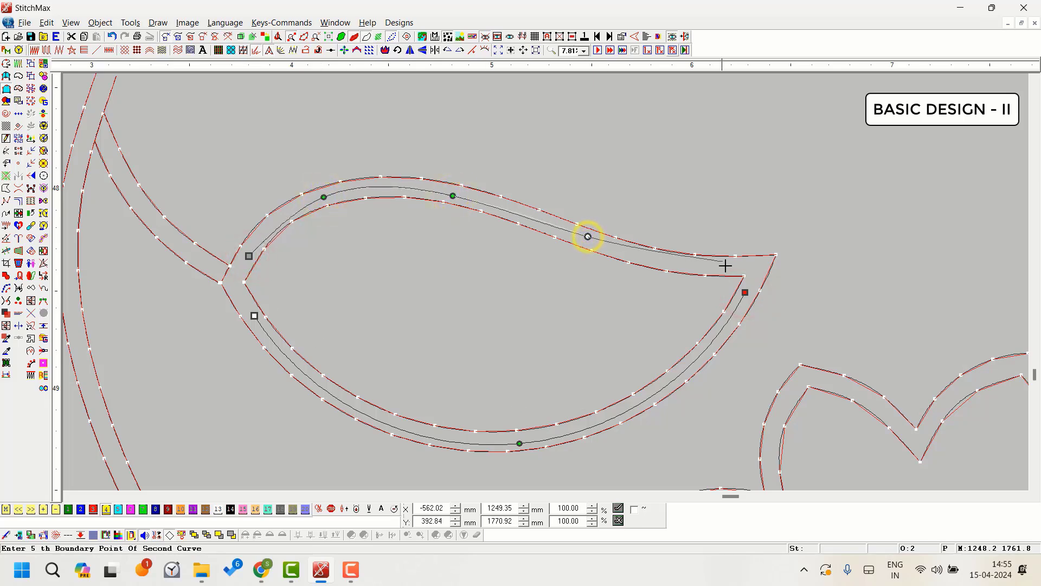
{"action": "right_click", "coordinate": [725, 267]}
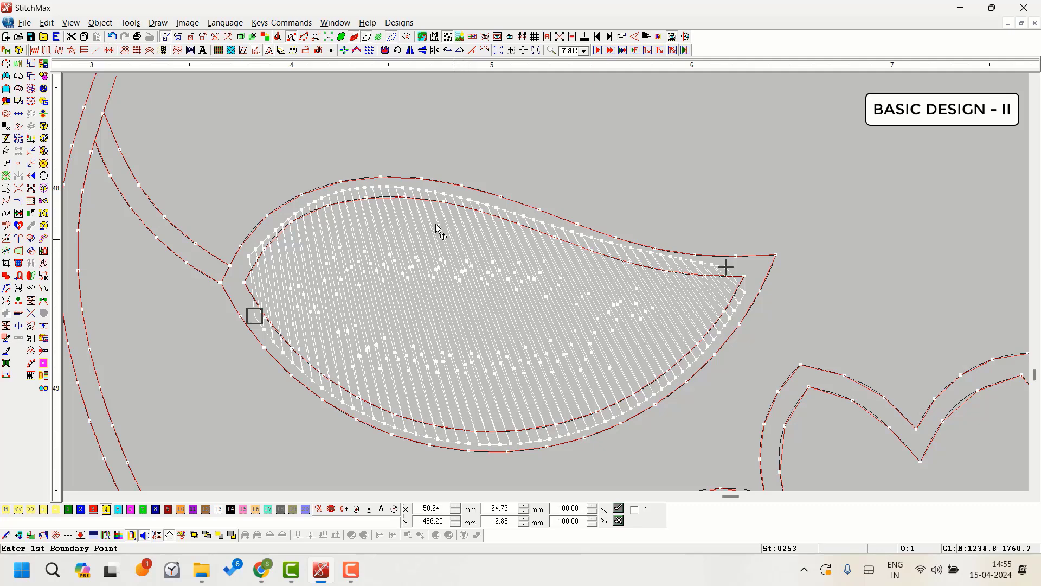
Add near-vertical stitch direction lines across the leaf's base, wide part and tip, then deselect the fill.
{"action": "left_click", "coordinate": [5, 252]}
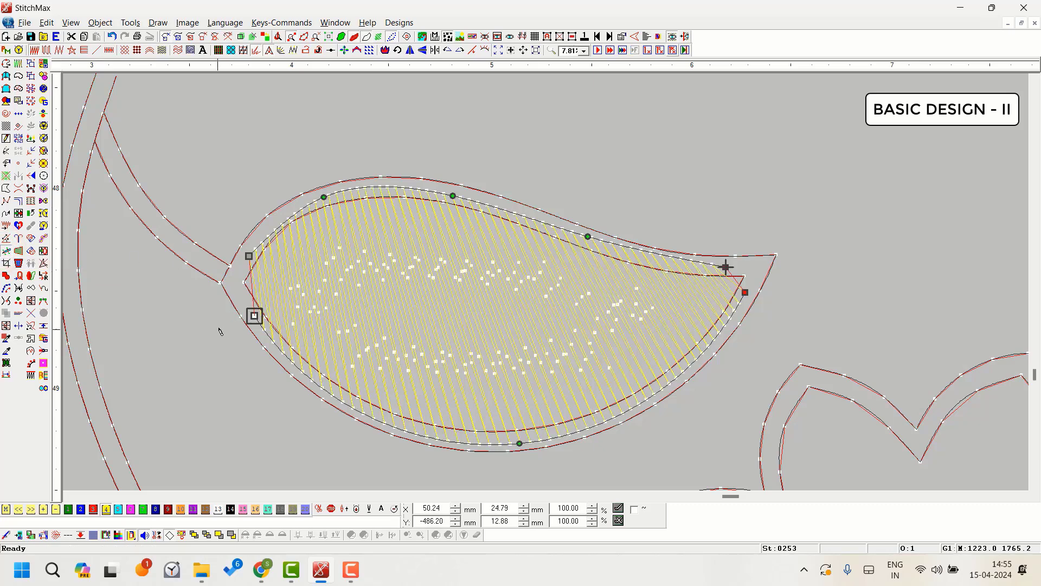
{"action": "left_click", "coordinate": [340, 128]}
{"action": "left_click", "coordinate": [312, 463]}
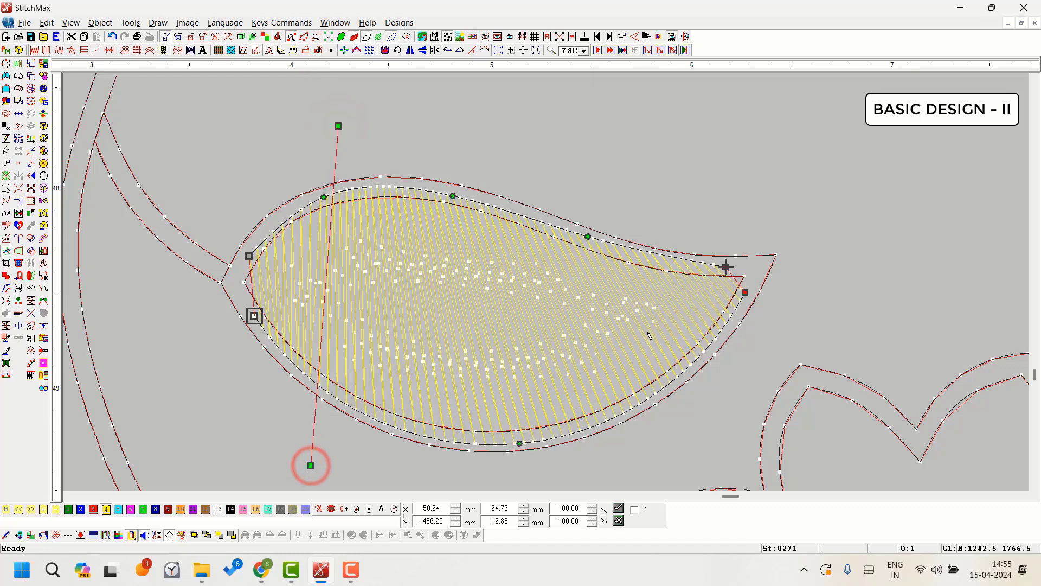
{"action": "left_click", "coordinate": [654, 204]}
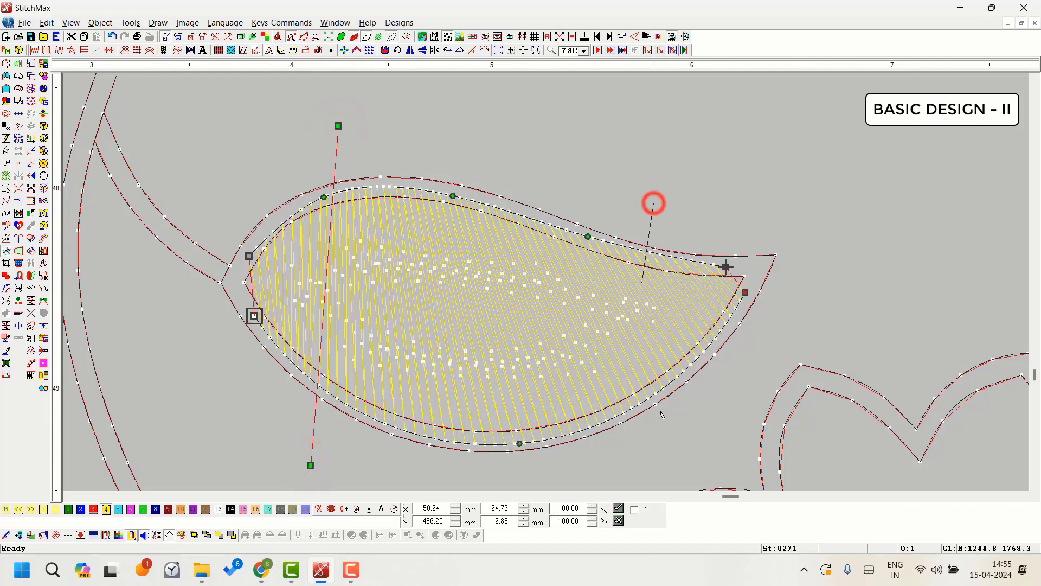
{"action": "left_click", "coordinate": [659, 459]}
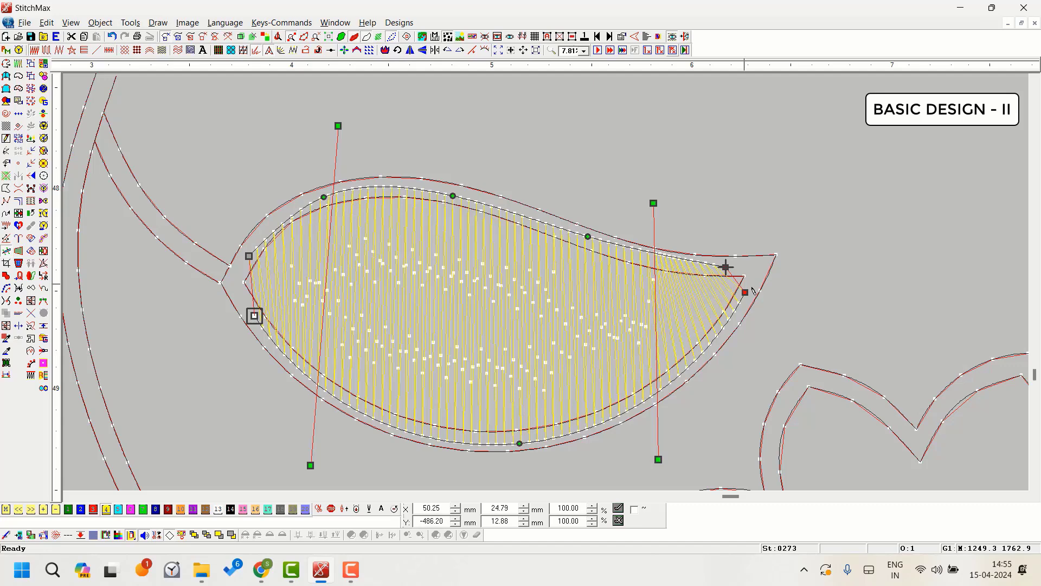
{"action": "key", "text": "Return"}
{"action": "left_click", "coordinate": [724, 265]}
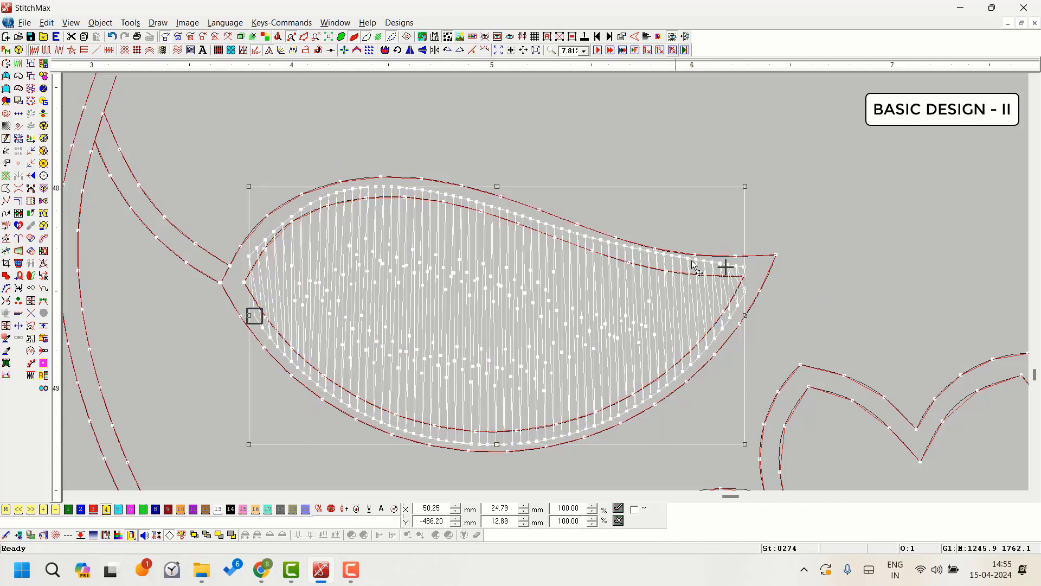
{"action": "scroll", "coordinate": [746, 276], "scroll_direction": "down", "scroll_amount": 3}
{"action": "left_click", "coordinate": [731, 208]}
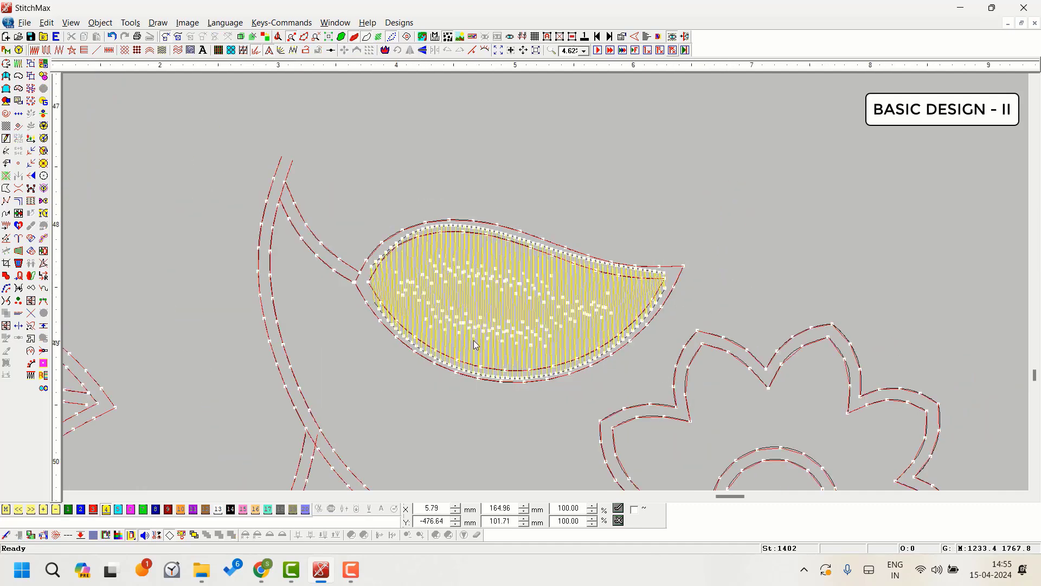
Start a two-curve satin fill on the large leaf's upper half, tracing the first boundary between the outlines of its outer edge.
{"action": "scroll", "coordinate": [466, 336], "scroll_direction": "down", "scroll_amount": 2}
{"action": "scroll", "coordinate": [408, 376], "scroll_direction": "up", "scroll_amount": 3}
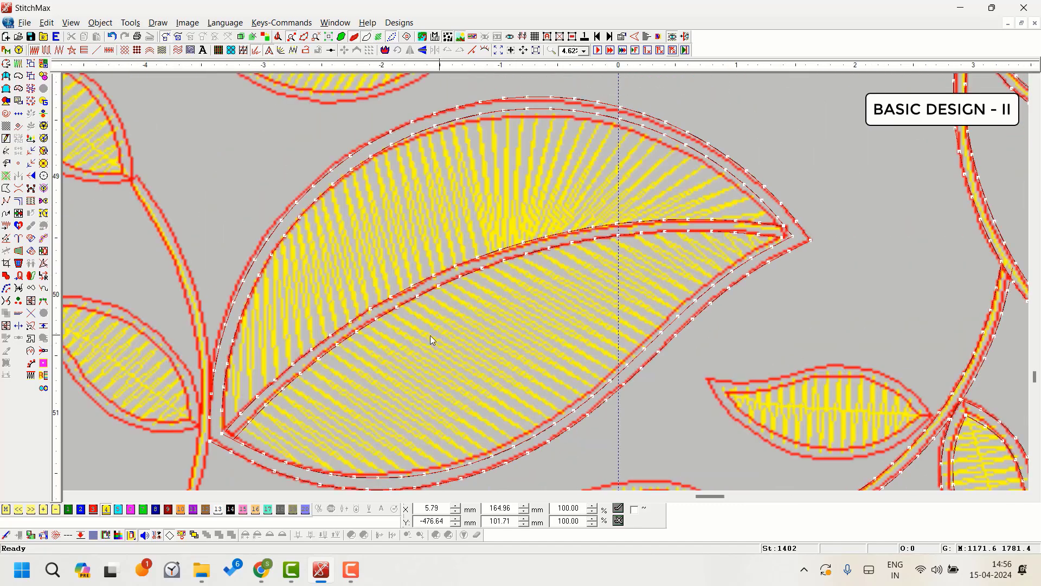
{"action": "key", "text": "s"}
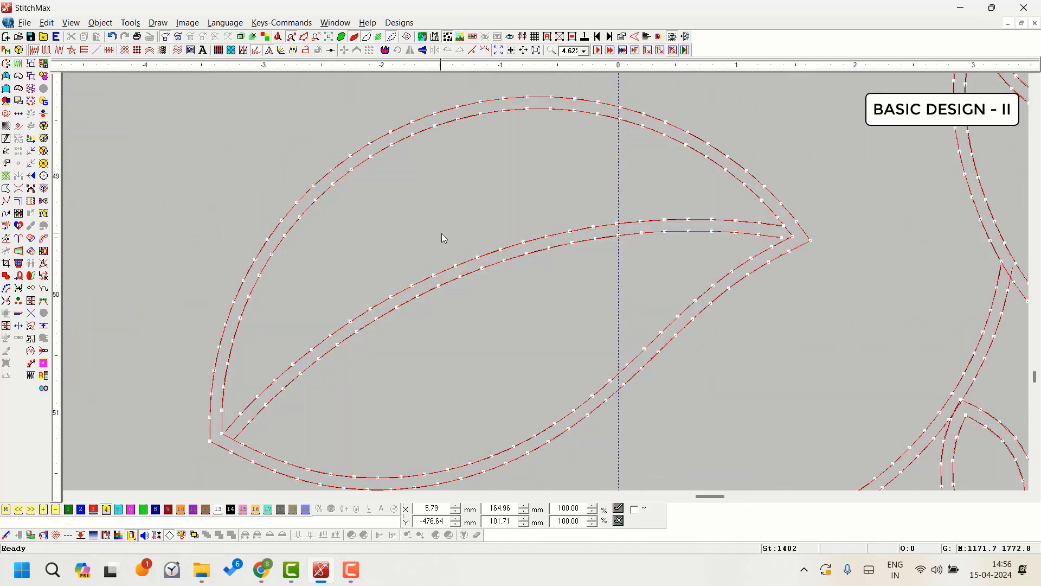
{"action": "left_click", "coordinate": [6, 90]}
{"action": "scroll", "coordinate": [260, 325], "scroll_direction": "down", "scroll_amount": 3}
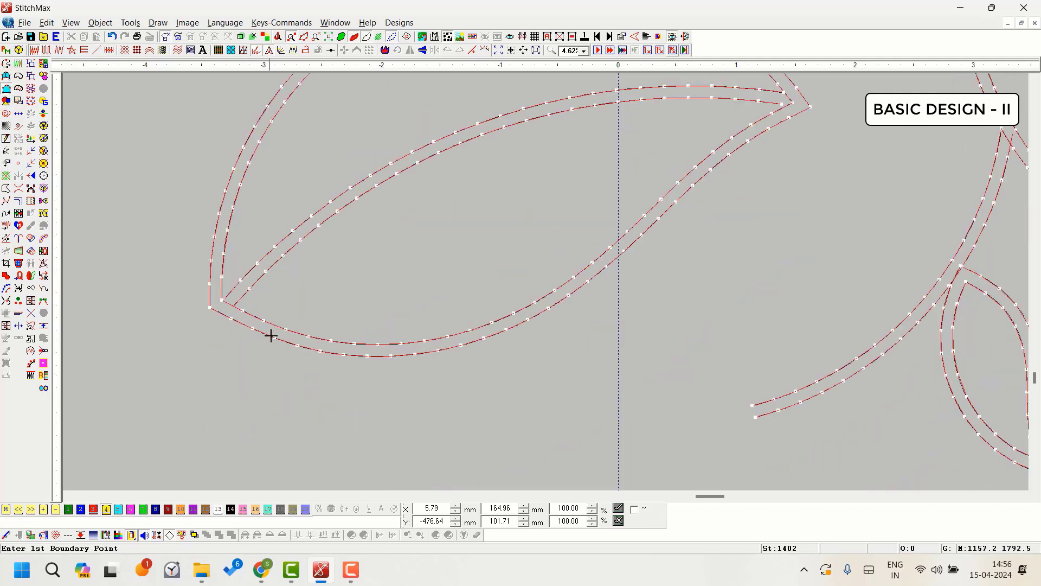
{"action": "scroll", "coordinate": [266, 339], "scroll_direction": "up", "scroll_amount": 1}
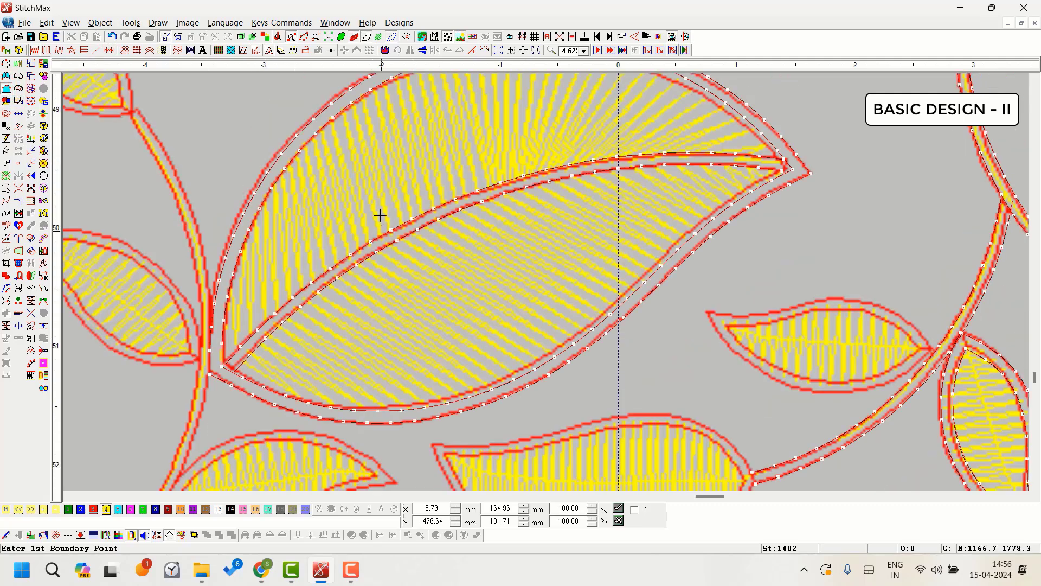
{"action": "scroll", "coordinate": [264, 336], "scroll_direction": "up", "scroll_amount": 1}
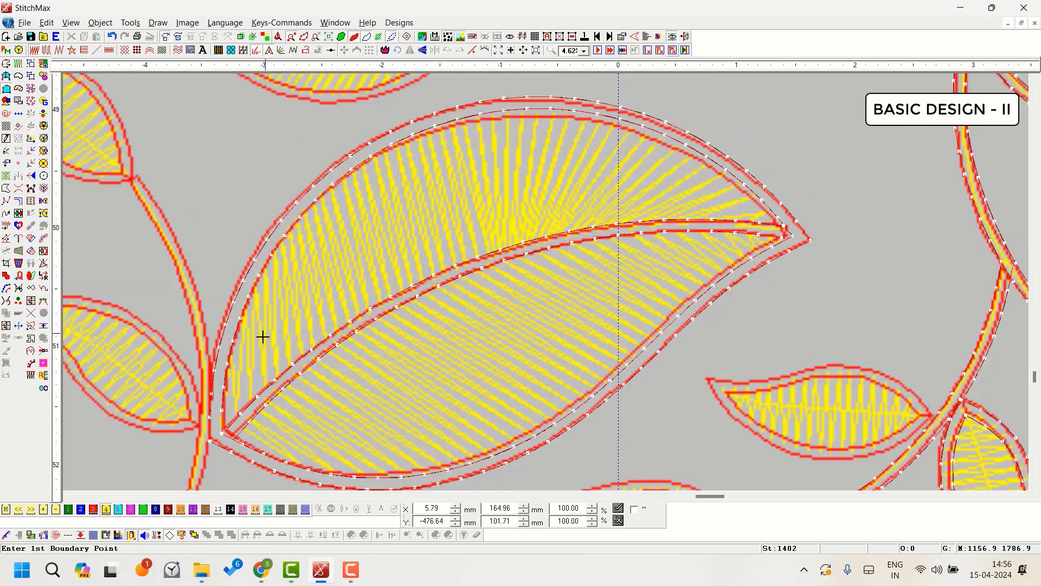
{"action": "left_click", "coordinate": [219, 369]}
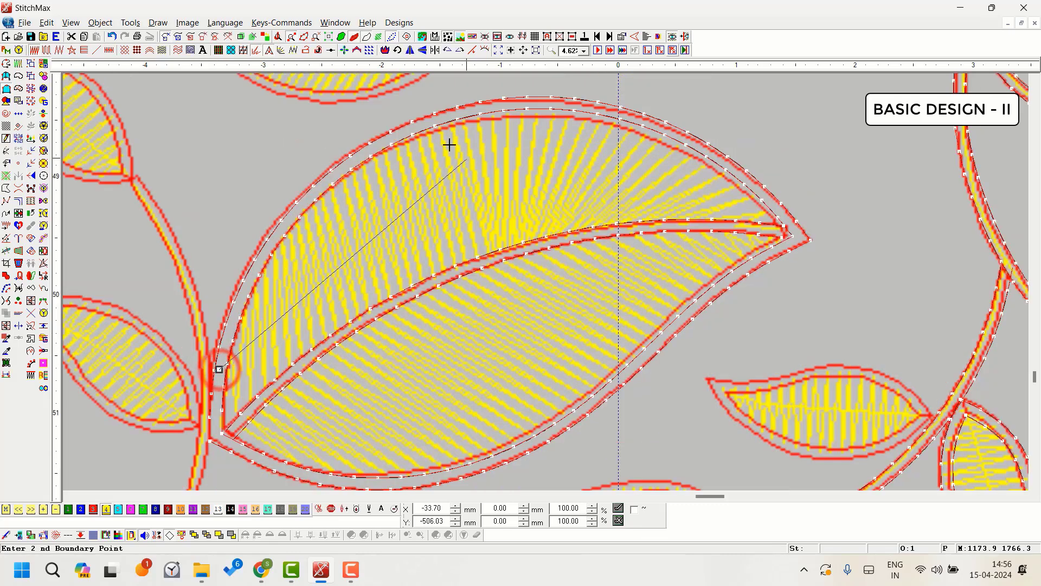
{"action": "right_click", "coordinate": [442, 118]}
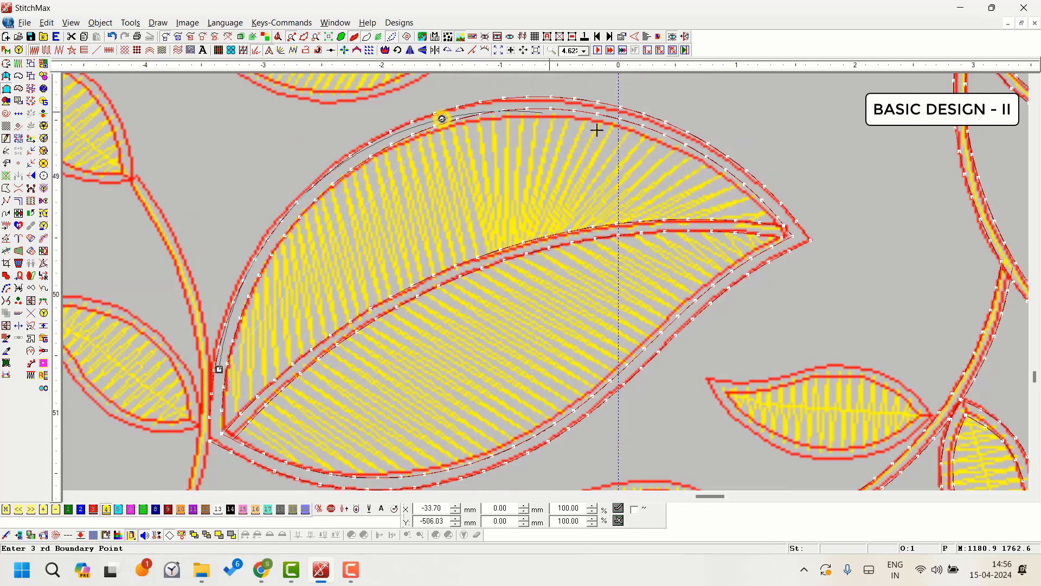
{"action": "left_click", "coordinate": [771, 206]}
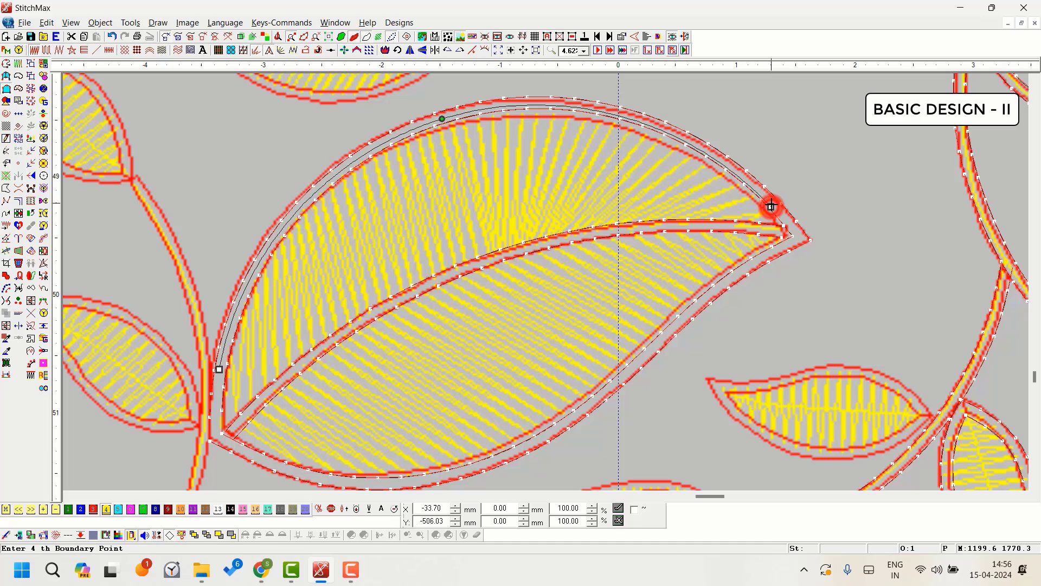
Trace the second boundary inside the large leaf's midrib to finish the upper half's satin fill, about 46.6 × 27.1 mm.
{"action": "left_click", "coordinate": [231, 427]}
{"action": "right_click", "coordinate": [489, 262]}
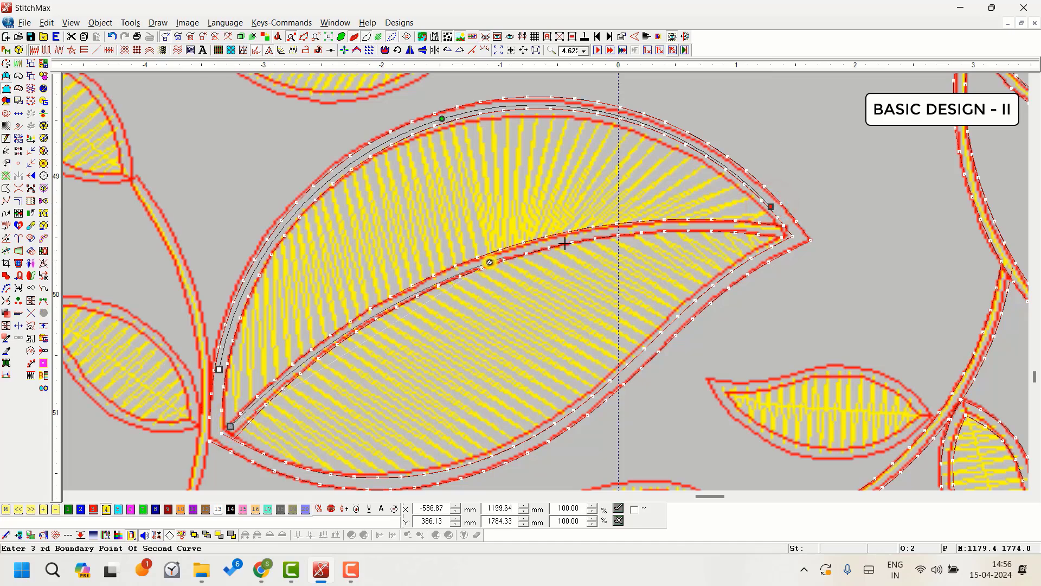
{"action": "left_click", "coordinate": [748, 227]}
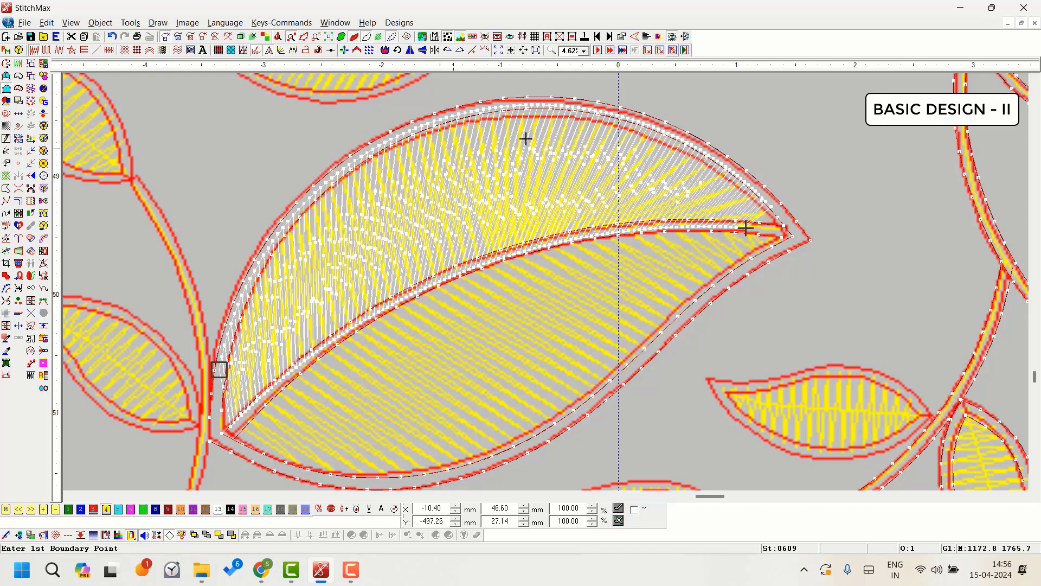
Start a satin fill on the large leaf's lower half, tracing the first boundary inside the midrib from base to tip.
{"action": "scroll", "coordinate": [175, 373], "scroll_direction": "down", "scroll_amount": 3}
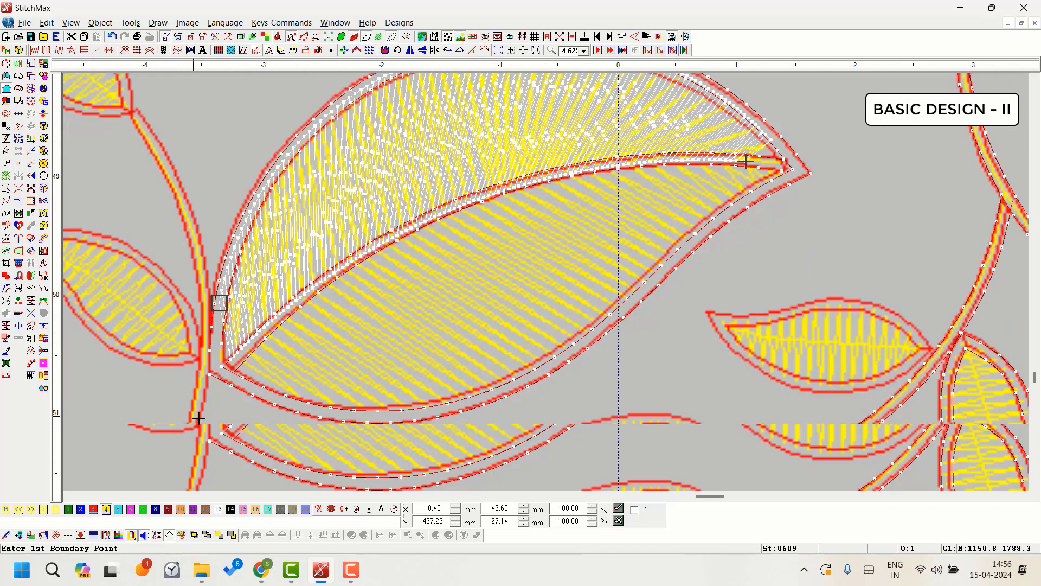
{"action": "left_click", "coordinate": [232, 362]}
{"action": "right_click", "coordinate": [482, 196]}
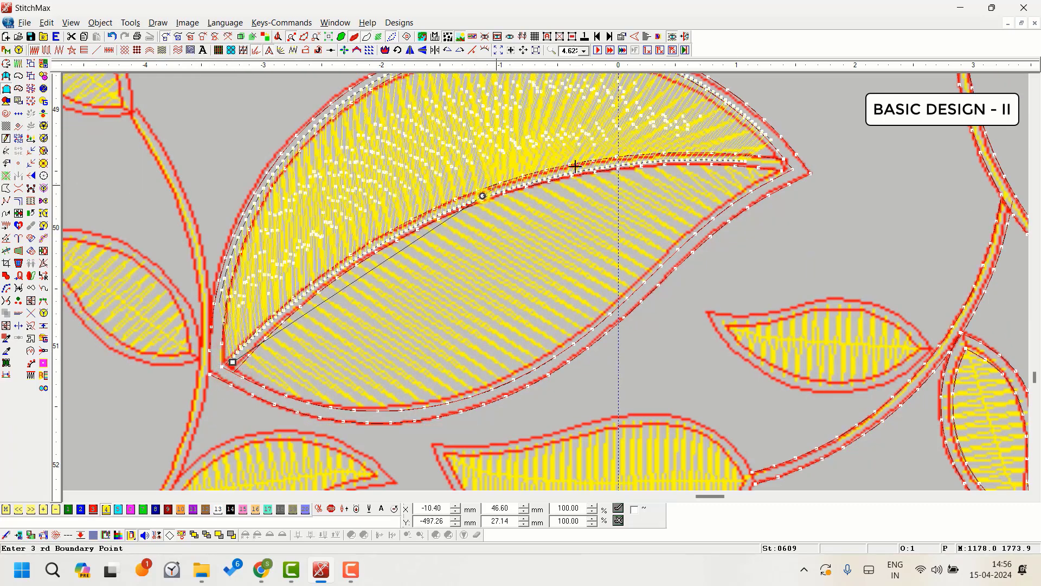
{"action": "key", "text": "Return"}
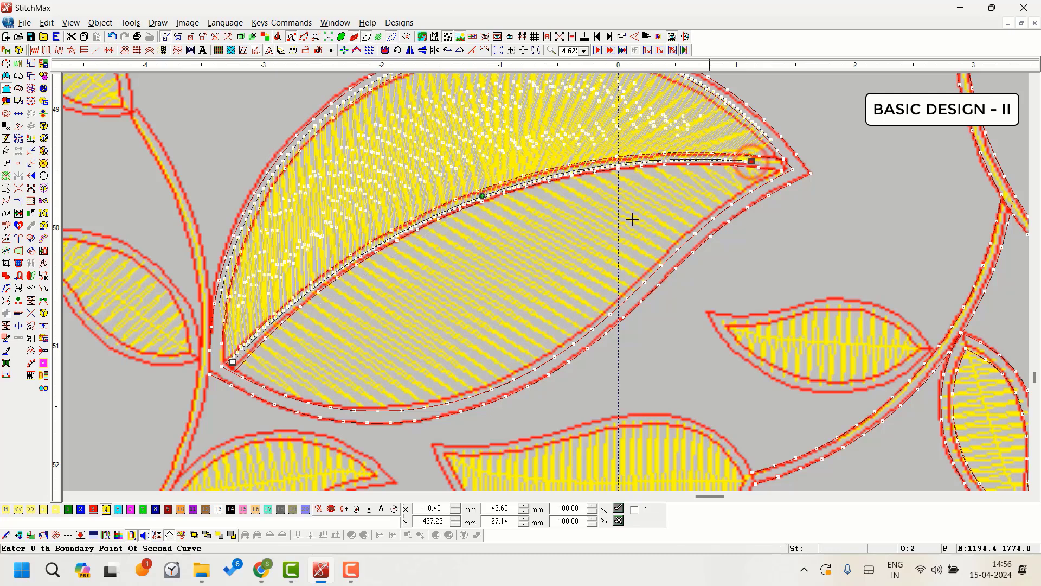
Trace the second boundary along the large leaf's outer edge to finish the lower half's satin fill, about 47.3 × 21.7 mm.
{"action": "left_click", "coordinate": [281, 399]}
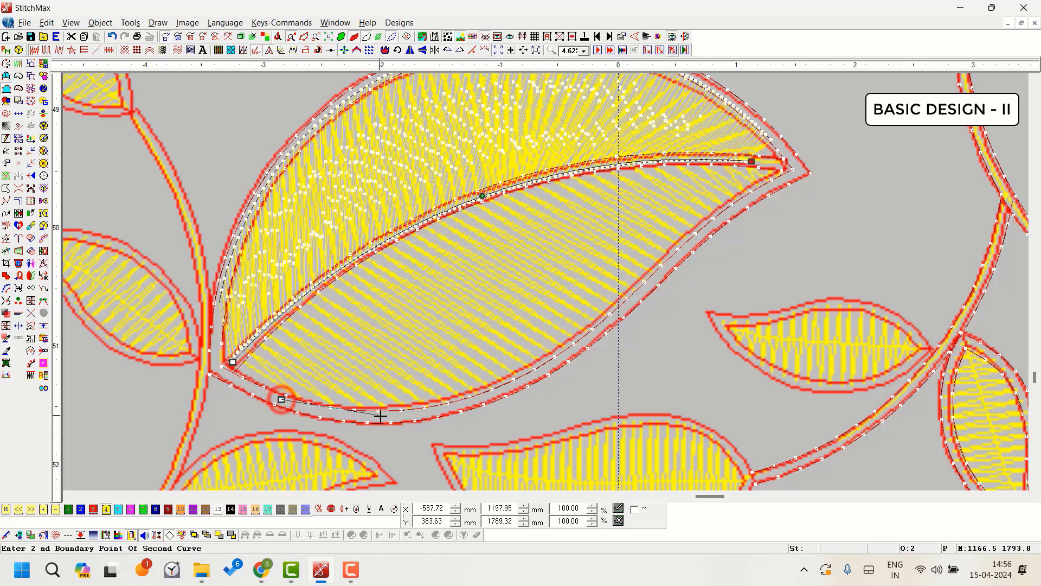
{"action": "right_click", "coordinate": [382, 416]}
{"action": "right_click", "coordinate": [549, 367]}
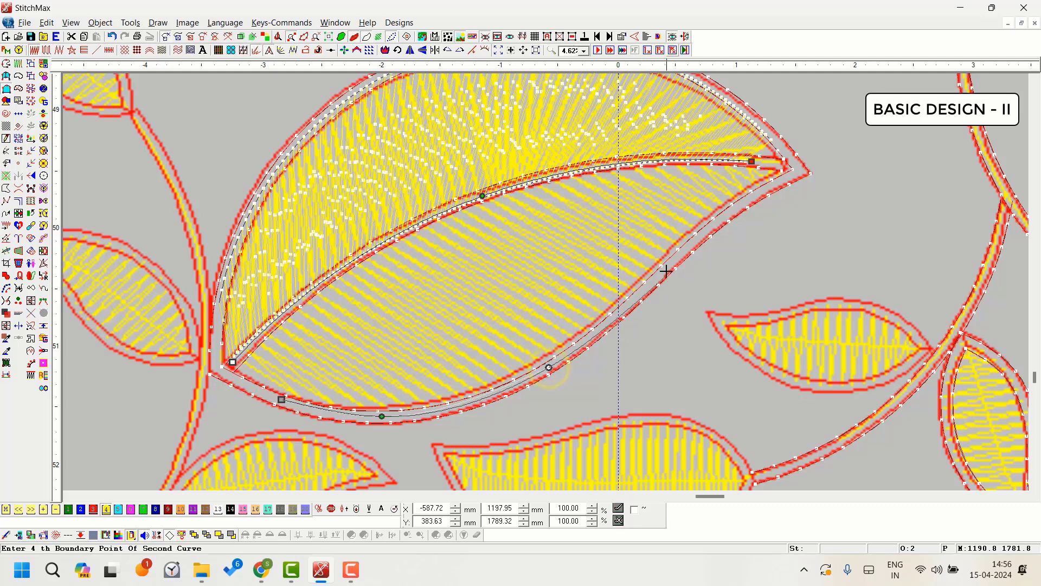
{"action": "right_click", "coordinate": [667, 269]}
{"action": "right_click", "coordinate": [731, 213]}
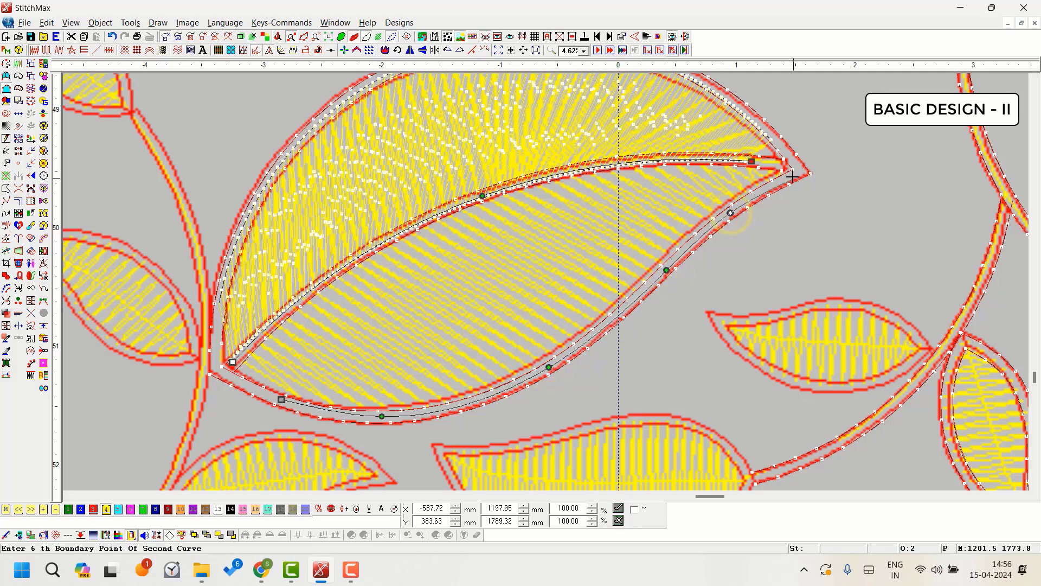
{"action": "left_click", "coordinate": [792, 176]}
{"action": "key", "text": "Return"}
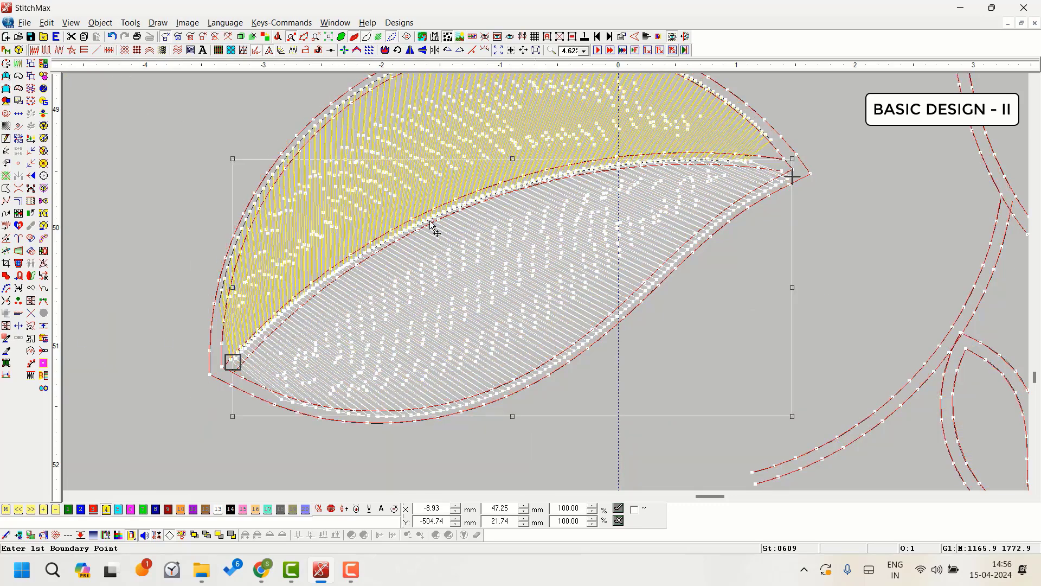
Select both satin fills of the large leaf and increase their stitch spacing in the Satin Fill Parameters, then deselect them.
{"action": "scroll", "coordinate": [228, 412], "scroll_direction": "down", "scroll_amount": 2}
{"action": "left_click", "coordinate": [248, 340]}
{"action": "left_click", "coordinate": [442, 218]}
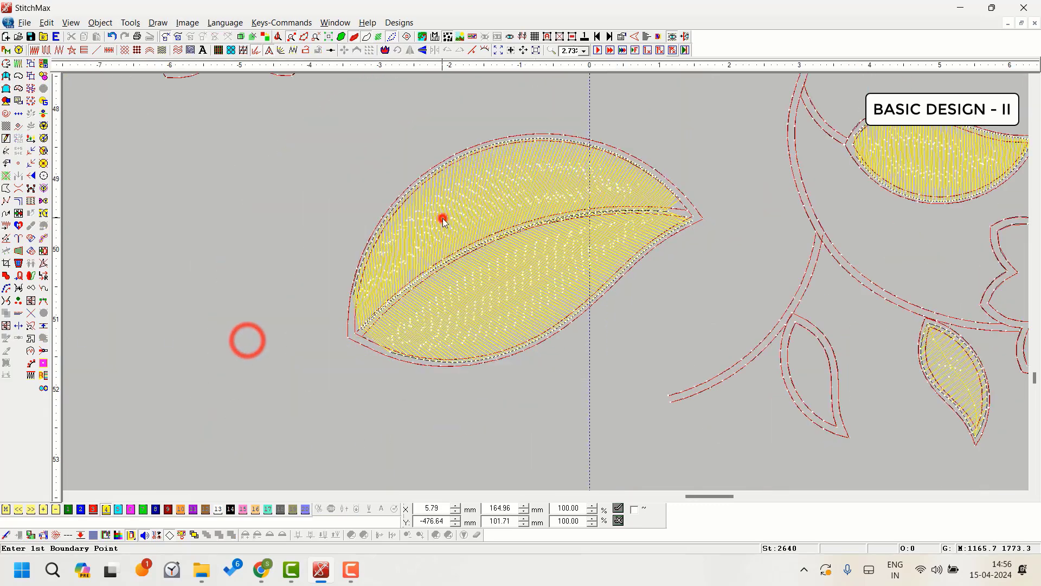
{"action": "left_click", "coordinate": [490, 297]}
{"action": "double_click", "coordinate": [490, 297]}
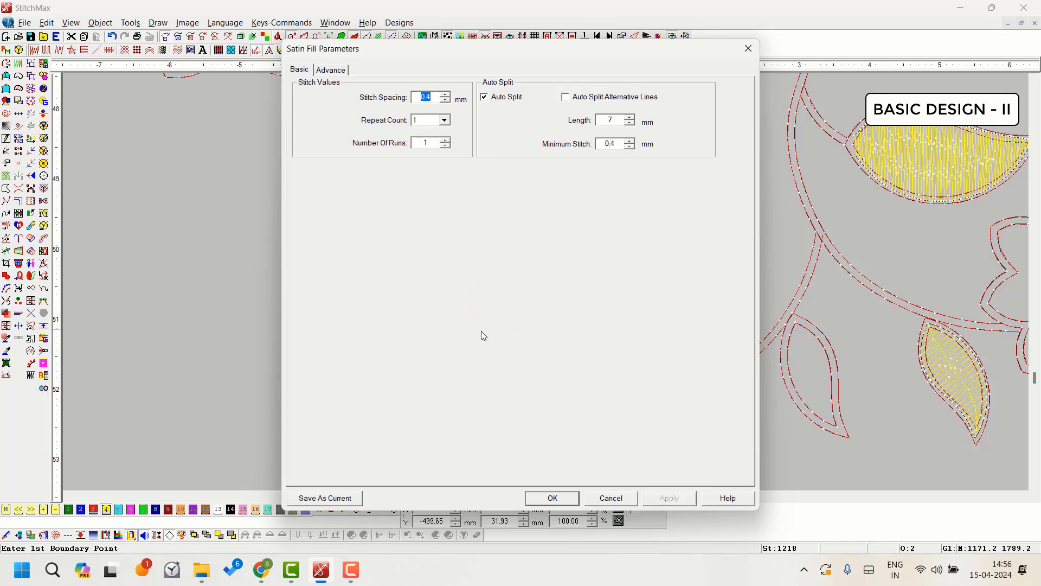
{"action": "key", "text": "Return"}
{"action": "left_click", "coordinate": [438, 450]}
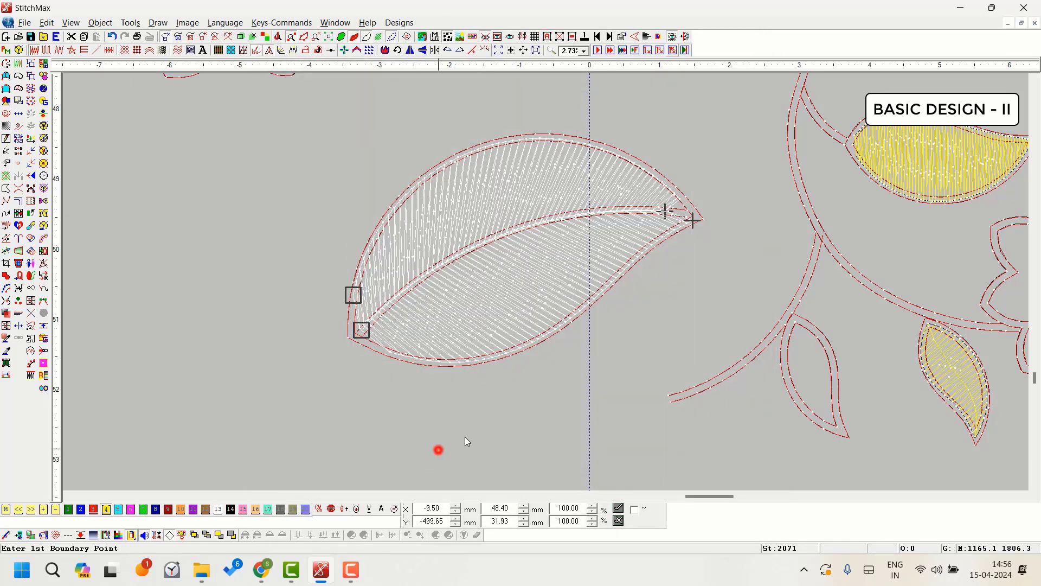
Increase the stitch spacing of the satin fill in the leaf above the small flower, then deselect it.
{"action": "key", "text": "Right"}
{"action": "key", "text": "Left"}
{"action": "key", "text": "Right"}
{"action": "key", "text": "Right"}
{"action": "key", "text": "Right"}
{"action": "key", "text": "Right"}
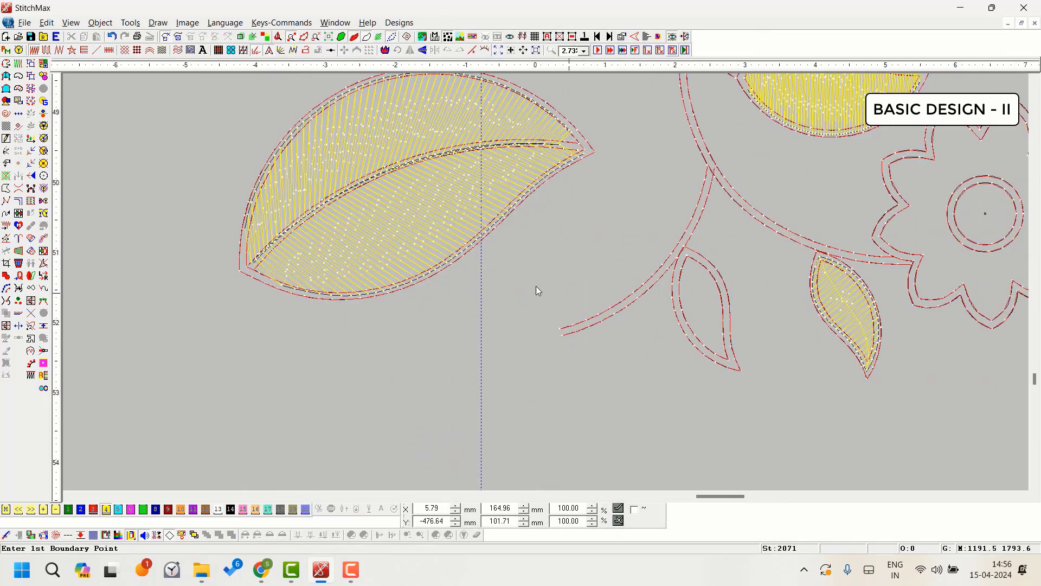
{"action": "key", "text": "Up"}
{"action": "key", "text": "Up"}
{"action": "double_click", "coordinate": [724, 222]}
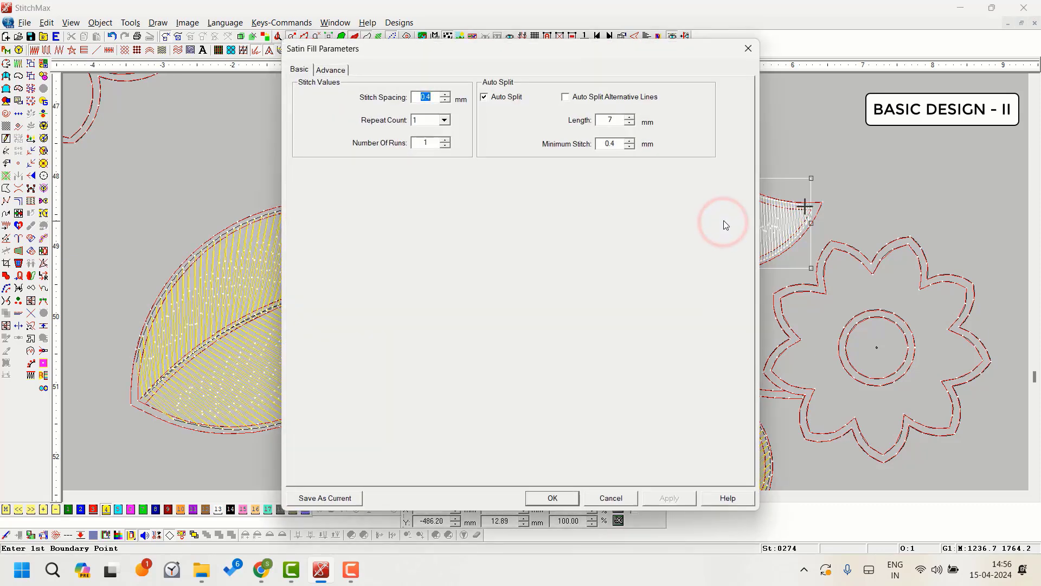
{"action": "key", "text": "Return"}
{"action": "left_click", "coordinate": [494, 355]}
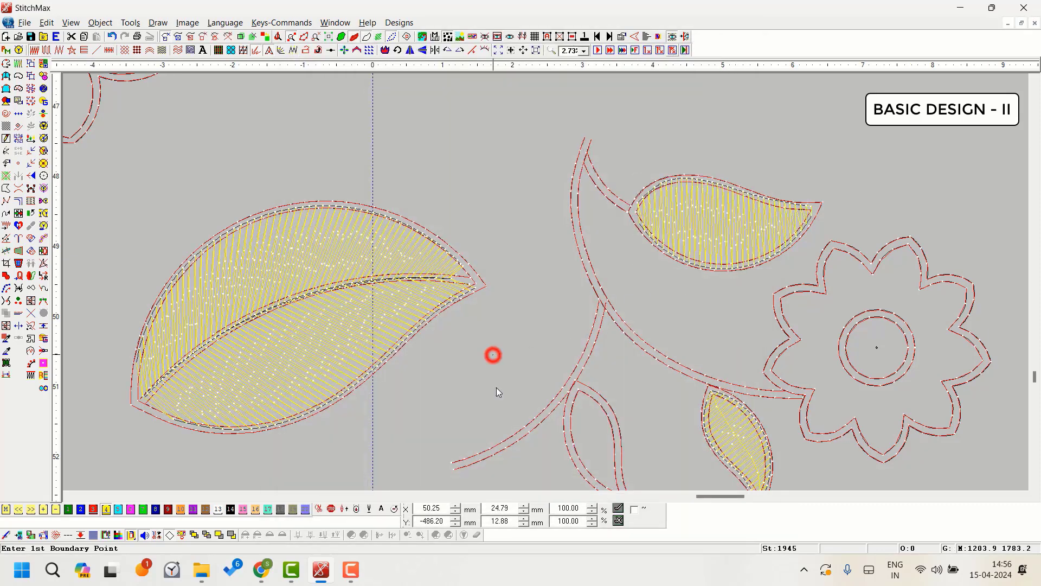
Start a two-curve satin fill on the nine-petal flower, tracing the first boundary between its outlines from the top notch around two petals.
{"action": "key", "text": "minus"}
{"action": "key", "text": "minus"}
{"action": "key", "text": "Right"}
{"action": "key", "text": "Right"}
{"action": "key", "text": "Right"}
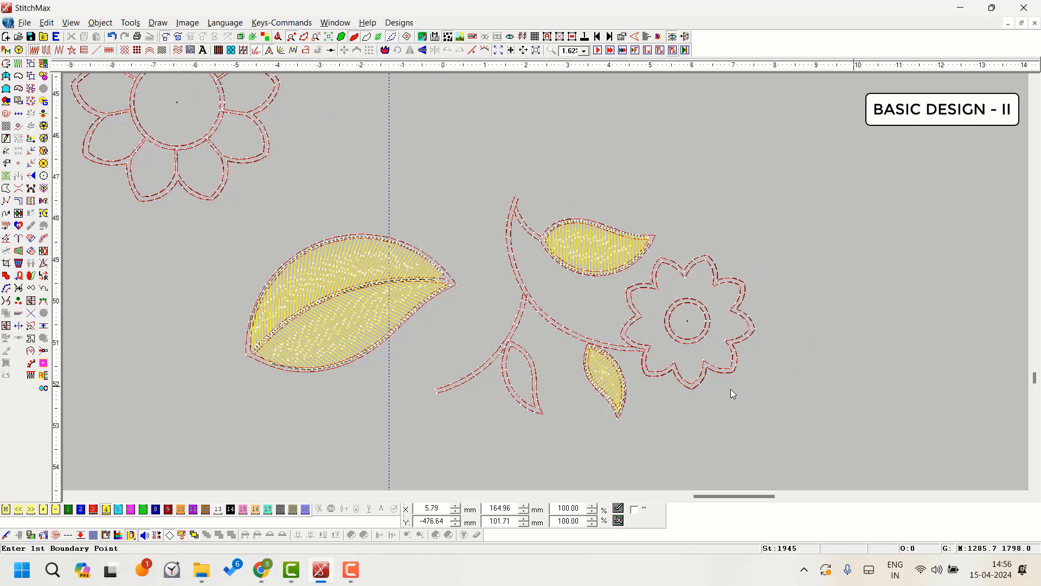
{"action": "left_click_drag", "start_coordinate": [409, 226], "coordinate": [808, 416]}
{"action": "key", "text": "plus"}
{"action": "key", "text": "plus"}
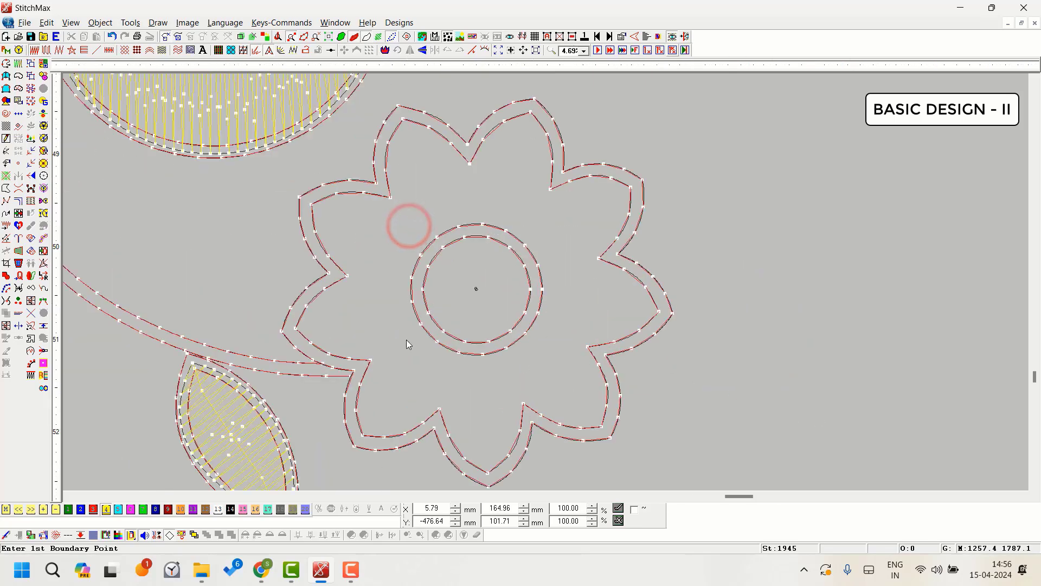
{"action": "key", "text": "Up"}
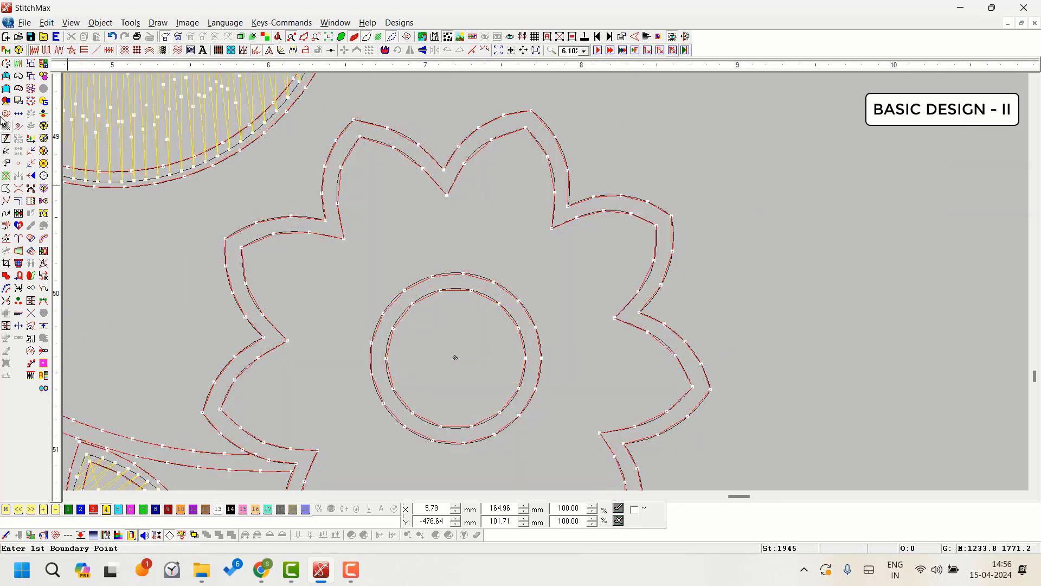
{"action": "left_click", "coordinate": [5, 87]}
{"action": "left_click", "coordinate": [98, 50]}
{"action": "key", "text": "Up"}
{"action": "key", "text": "Up"}
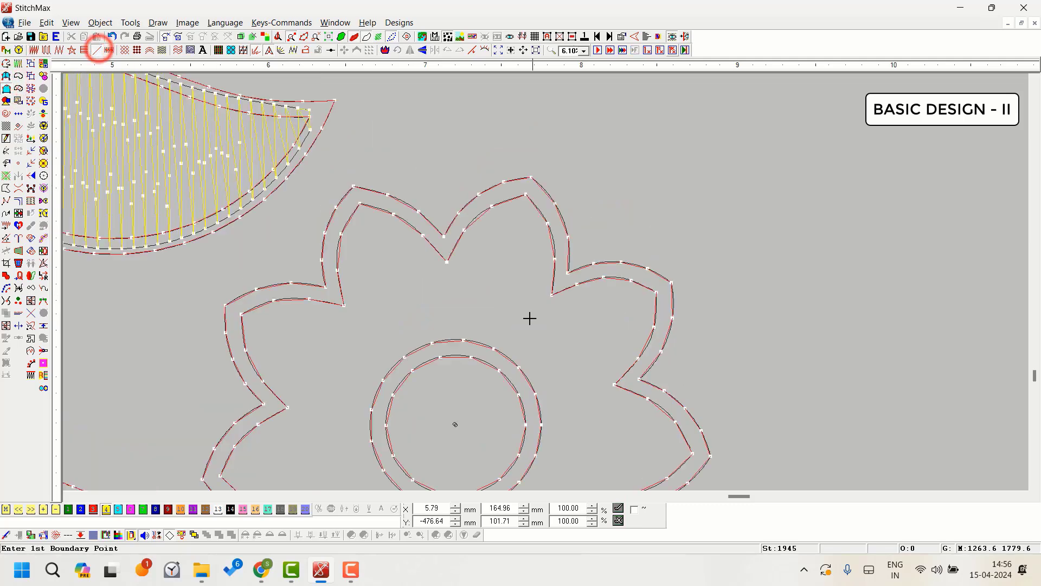
{"action": "left_click", "coordinate": [447, 315]}
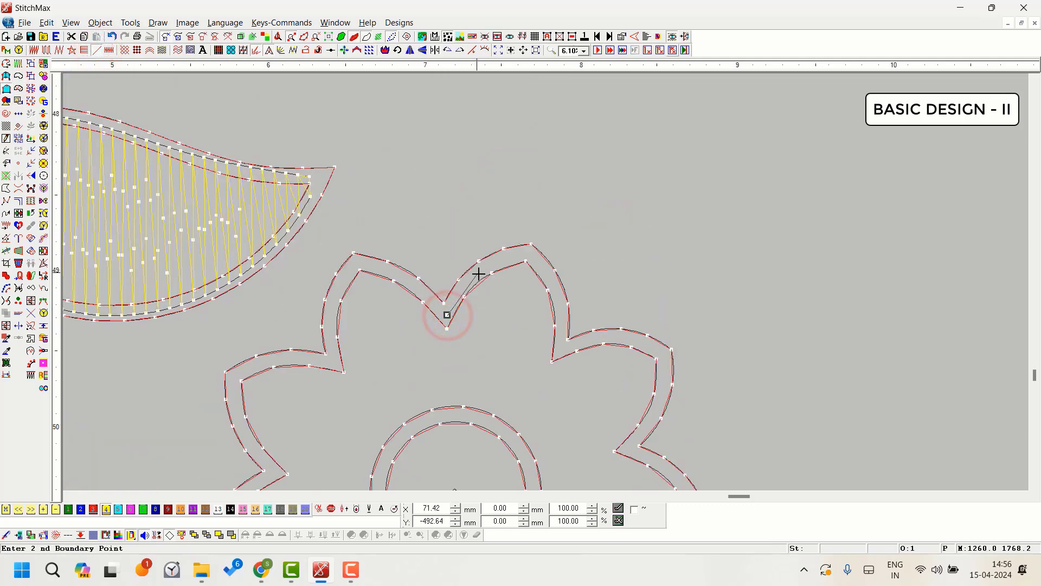
{"action": "left_click", "coordinate": [525, 253]}
{"action": "right_click", "coordinate": [566, 305]}
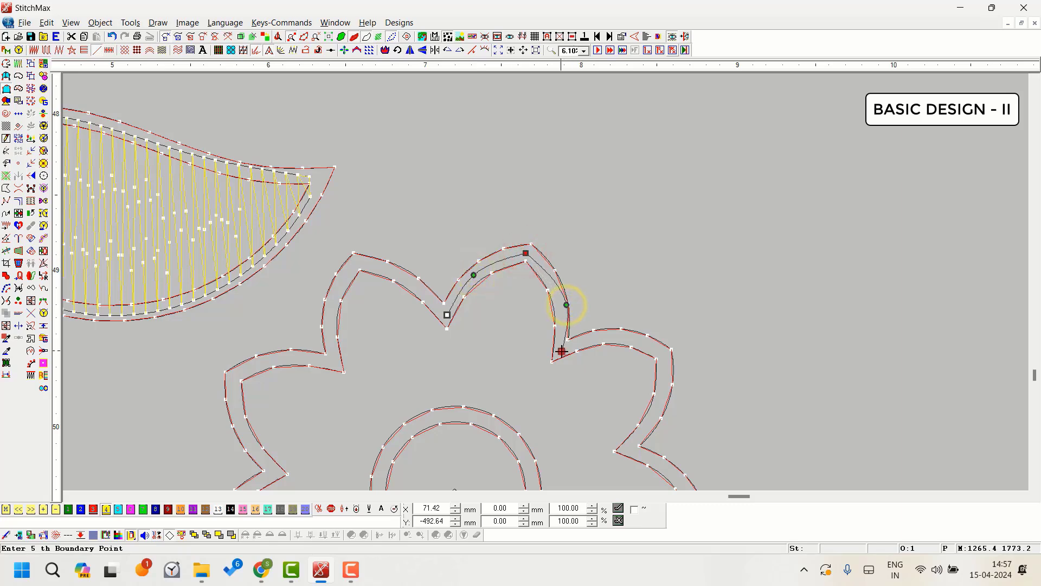
{"action": "left_click", "coordinate": [561, 351]}
{"action": "right_click", "coordinate": [602, 335]}
{"action": "left_click", "coordinate": [668, 356]}
{"action": "key", "text": "Down"}
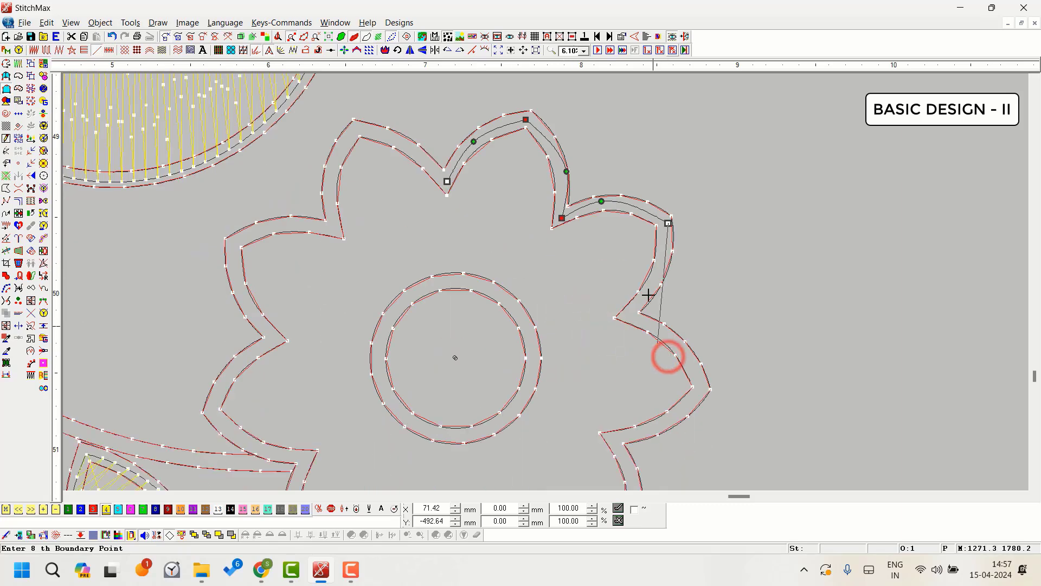
{"action": "left_click", "coordinate": [629, 314]}
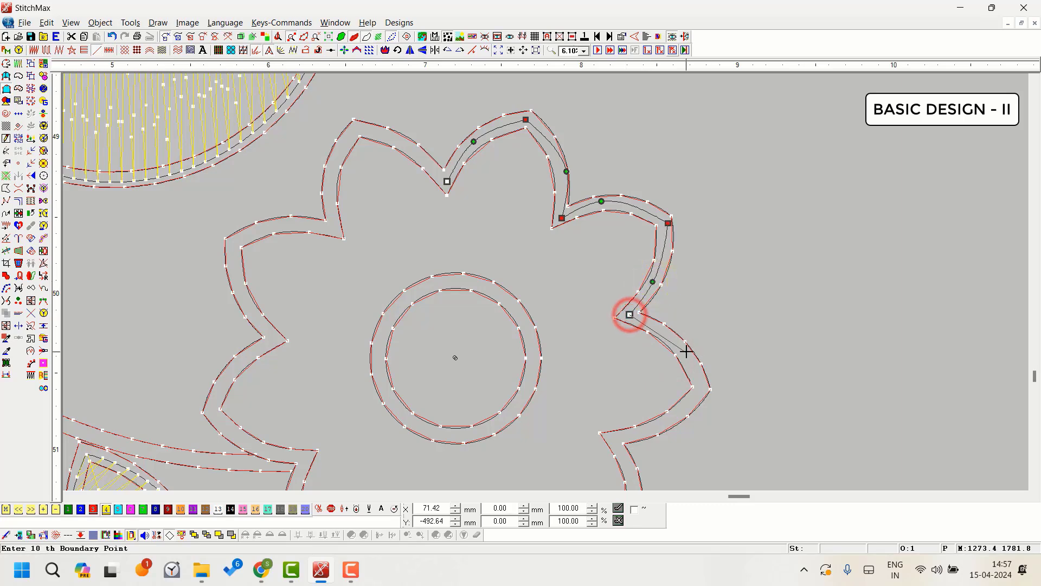
Continue the flower's first boundary between the outlines around the right, lower-right and bottom petals.
{"action": "right_click", "coordinate": [686, 351]}
{"action": "left_click", "coordinate": [699, 393]}
{"action": "right_click", "coordinate": [655, 429]}
{"action": "left_click", "coordinate": [609, 439]}
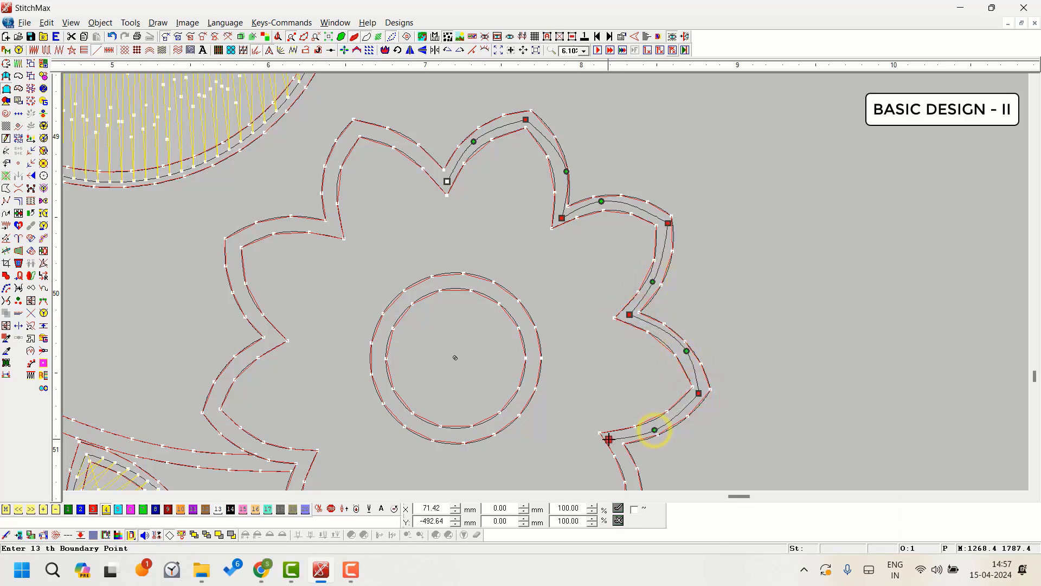
{"action": "key", "text": "Down"}
{"action": "left_click", "coordinate": [622, 413]}
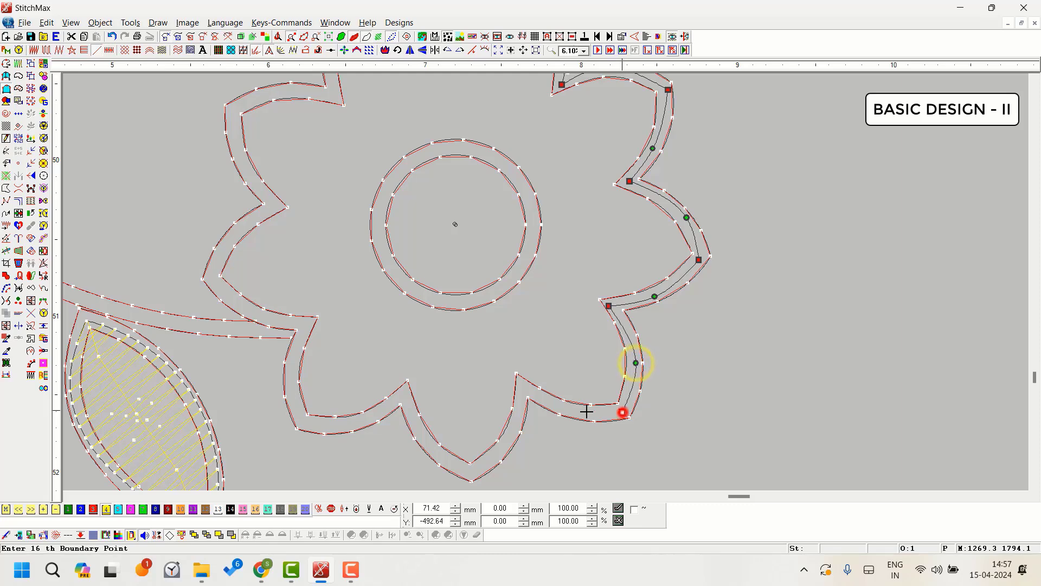
{"action": "right_click", "coordinate": [559, 406]}
{"action": "left_click", "coordinate": [521, 385]}
{"action": "right_click", "coordinate": [509, 438]}
{"action": "left_click", "coordinate": [471, 474]}
{"action": "right_click", "coordinate": [424, 435]}
{"action": "left_click", "coordinate": [403, 392]}
Trace the first boundary around the flower's four left-hand petals back to the top notch and complete that curve.
{"action": "right_click", "coordinate": [364, 420]}
{"action": "right_click", "coordinate": [233, 249]}
{"action": "left_click", "coordinate": [275, 222]}
{"action": "scroll", "coordinate": [260, 217], "scroll_direction": "up", "scroll_amount": 1}
{"action": "right_click", "coordinate": [242, 246]}
{"action": "left_click", "coordinate": [233, 193]}
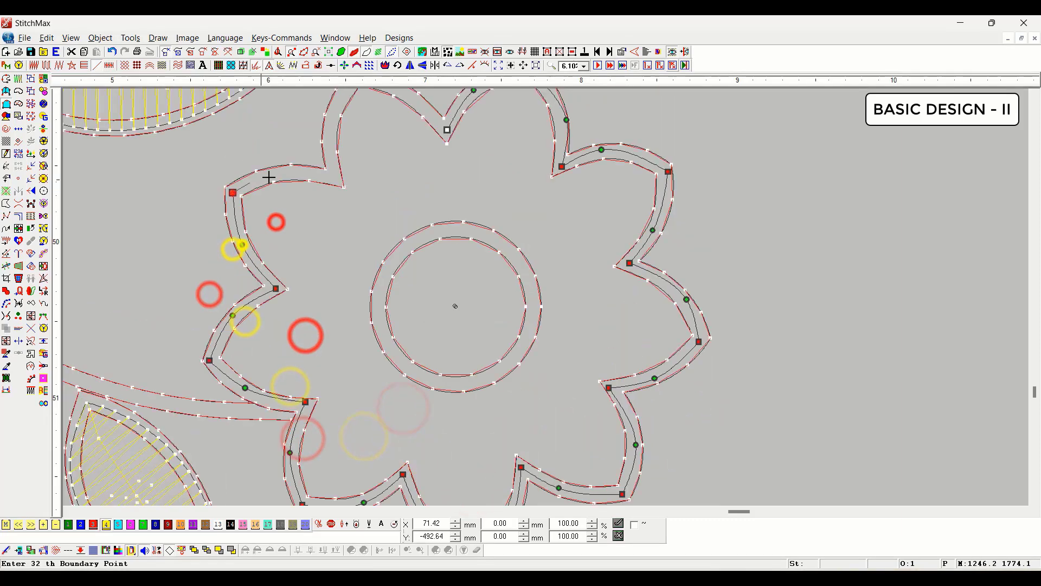
{"action": "right_click", "coordinate": [273, 176]}
{"action": "left_click", "coordinate": [335, 173]}
{"action": "scroll", "coordinate": [335, 179], "scroll_direction": "up", "scroll_amount": 2}
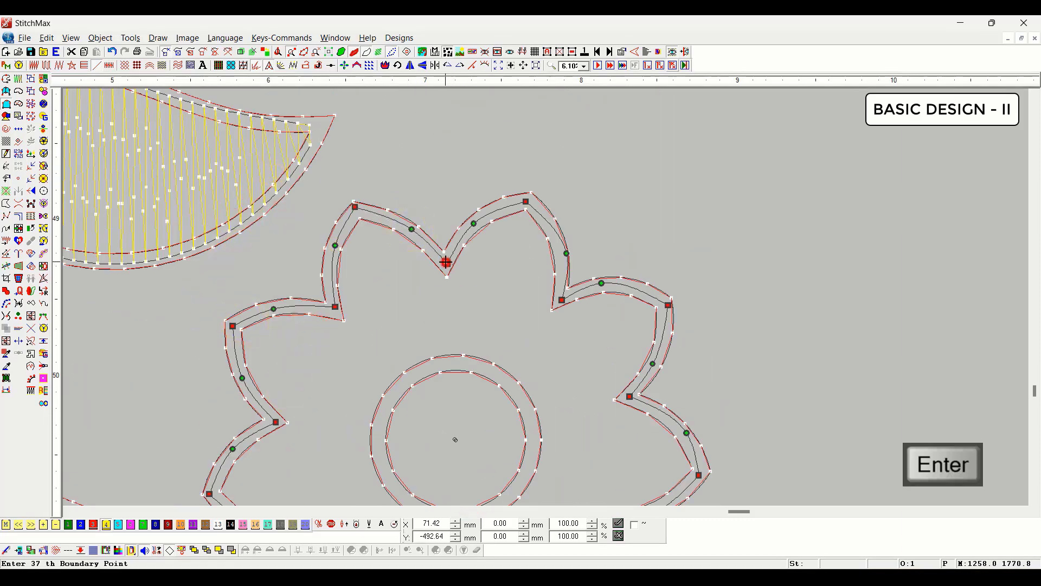
{"action": "key", "text": "Return"}
Trace the second boundary between the centre's two circles to finish the flower's satin fill, about 31.2 × 31.0 mm.
{"action": "scroll", "coordinate": [496, 309], "scroll_direction": "down", "scroll_amount": 1}
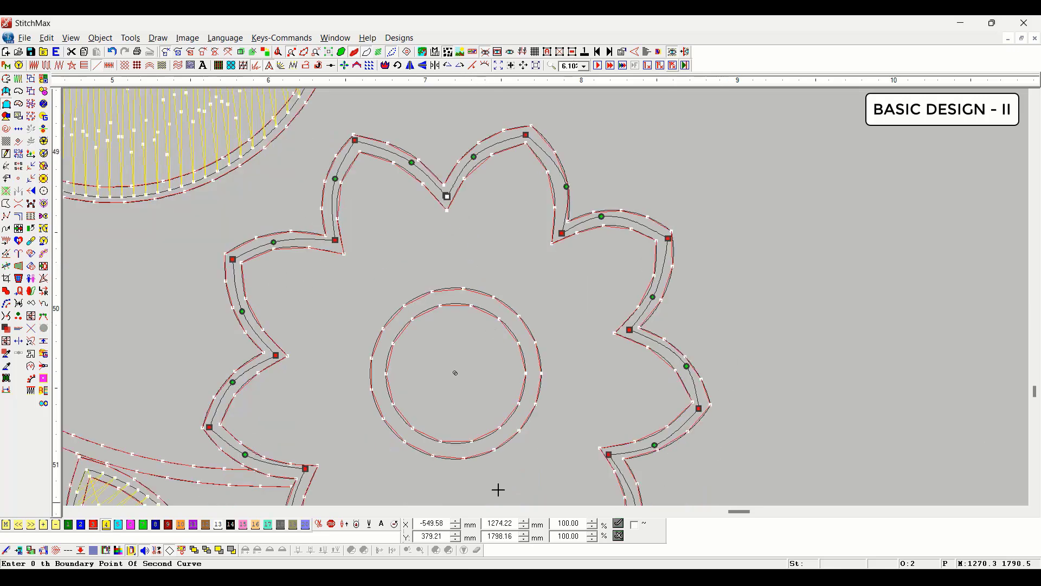
{"action": "scroll", "coordinate": [496, 488], "scroll_direction": "down", "scroll_amount": 1}
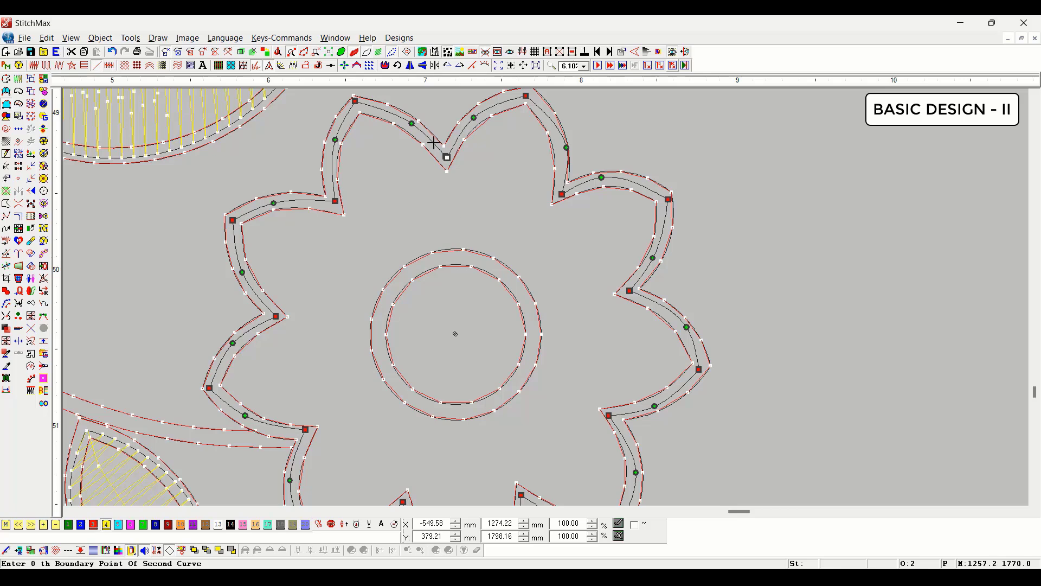
{"action": "left_click", "coordinate": [456, 258]}
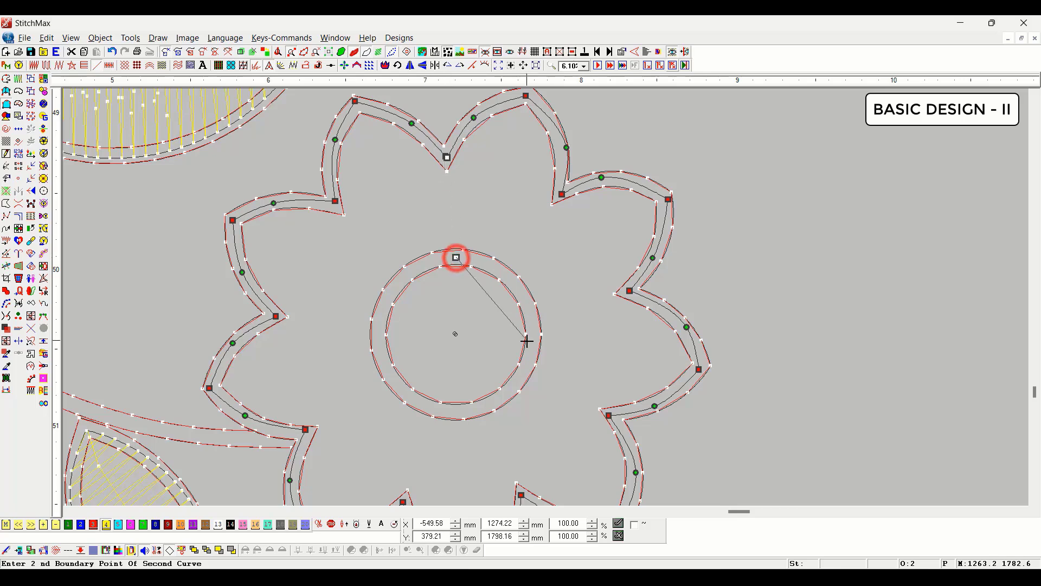
{"action": "right_click", "coordinate": [532, 358]}
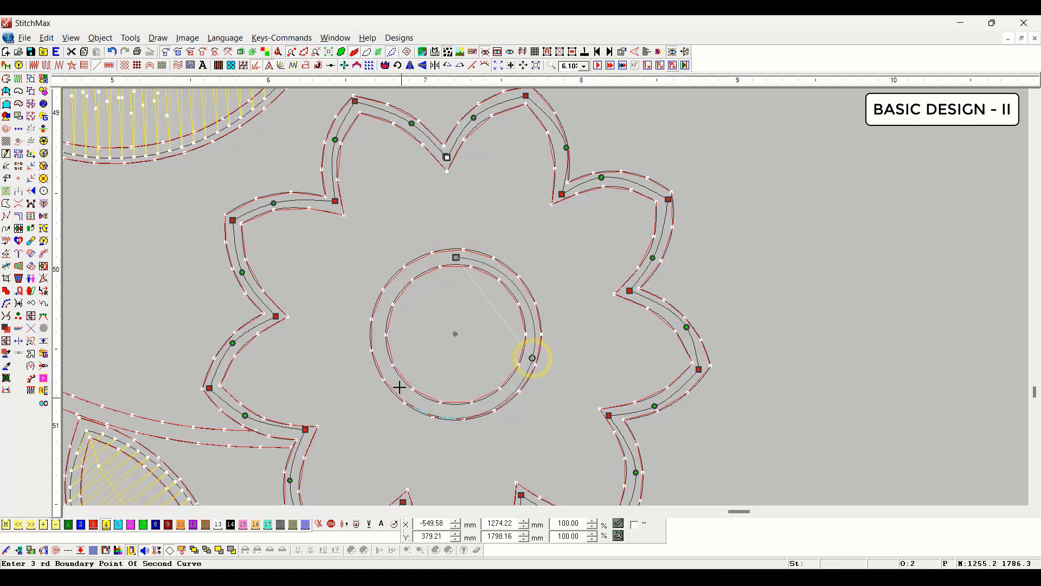
{"action": "right_click", "coordinate": [387, 370]}
{"action": "right_click", "coordinate": [384, 308]}
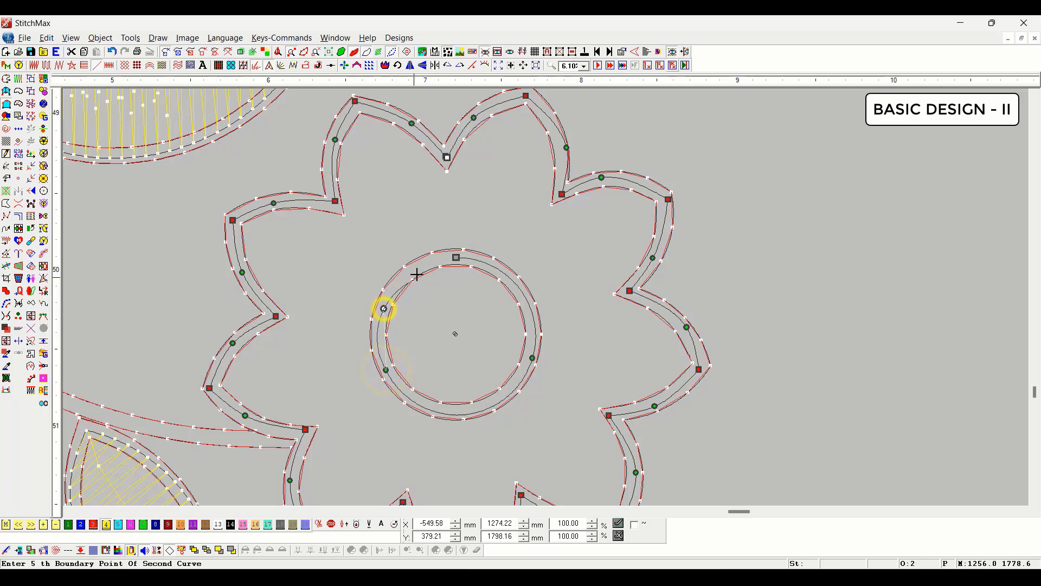
{"action": "left_click", "coordinate": [455, 257]}
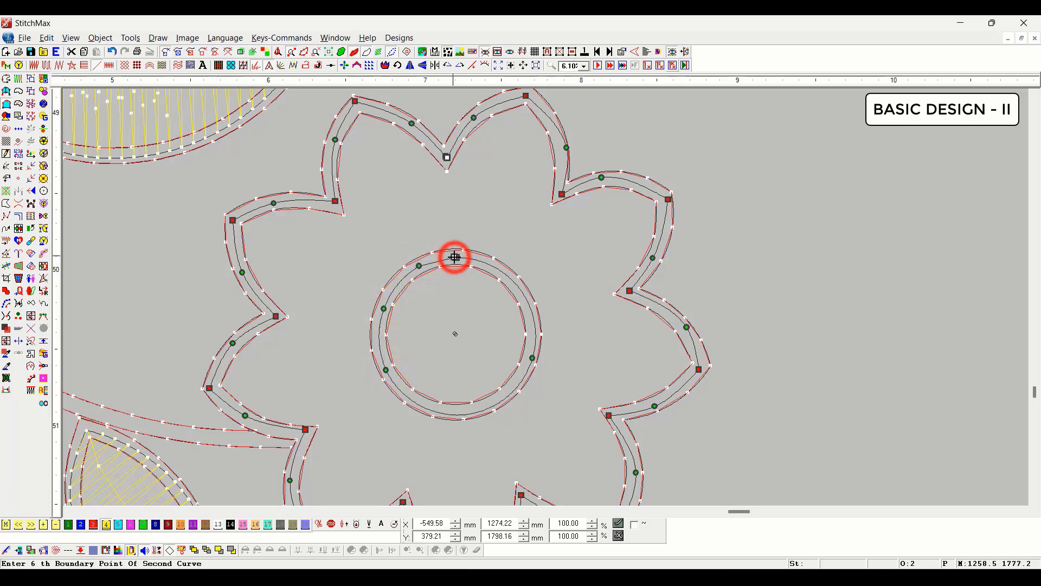
{"action": "scroll", "coordinate": [514, 283], "scroll_direction": "down", "scroll_amount": 4}
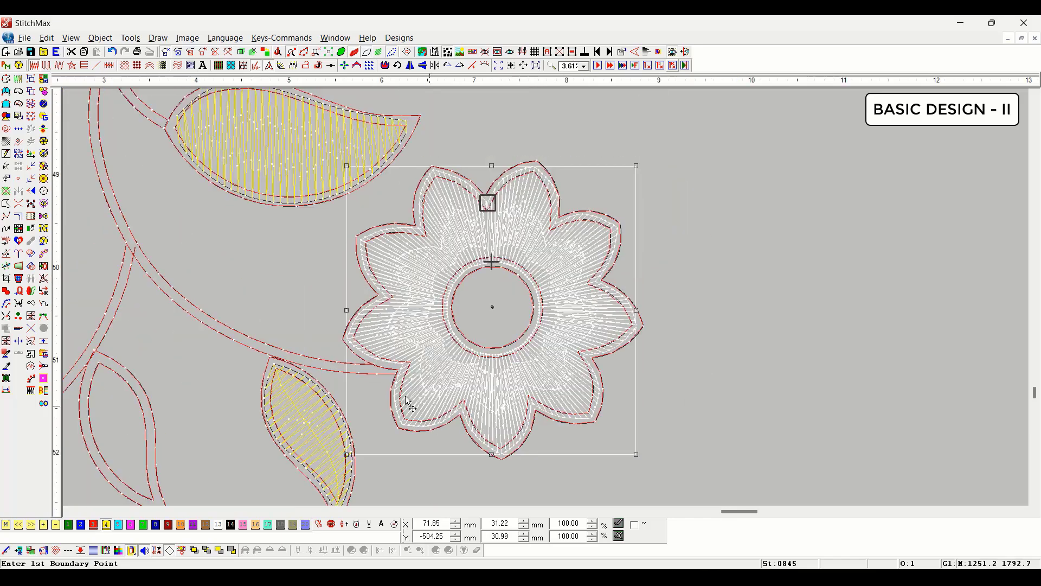
Add radial stitch direction lines to the flower's fill, running outward from the centre through the bottom, right and upper-left petals.
{"action": "scroll", "coordinate": [408, 402], "scroll_direction": "up", "scroll_amount": 4}
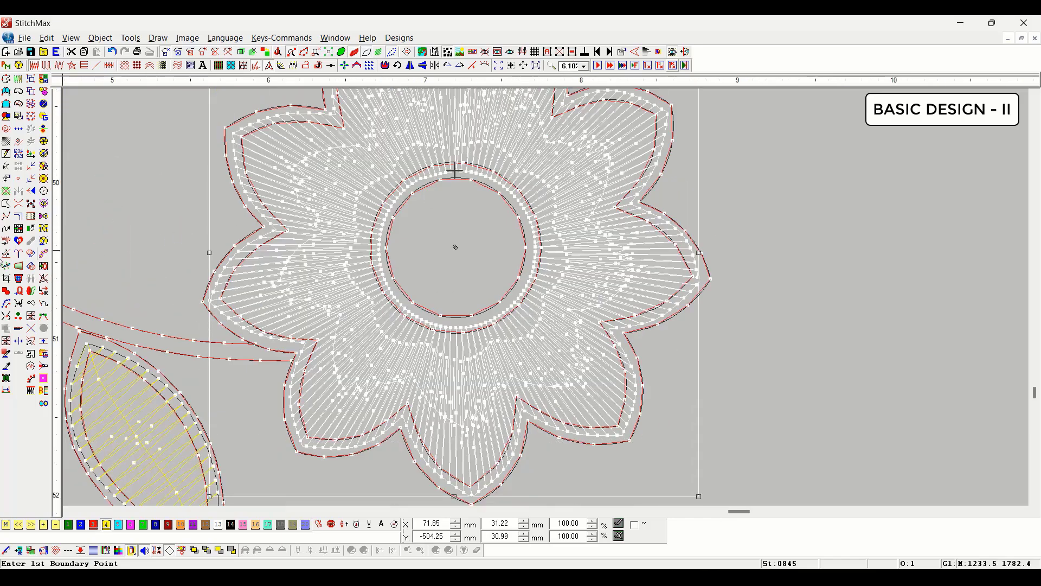
{"action": "left_click", "coordinate": [6, 266]}
{"action": "scroll", "coordinate": [443, 213], "scroll_direction": "down", "scroll_amount": 3}
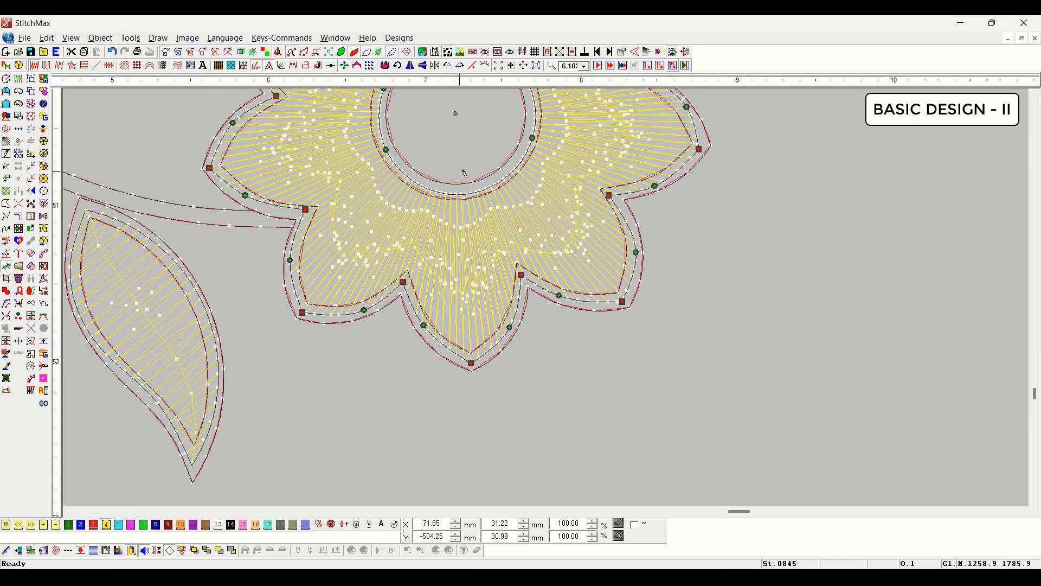
{"action": "left_click", "coordinate": [457, 164]}
{"action": "key", "text": "alt+shift+r"}
{"action": "left_click", "coordinate": [472, 419]}
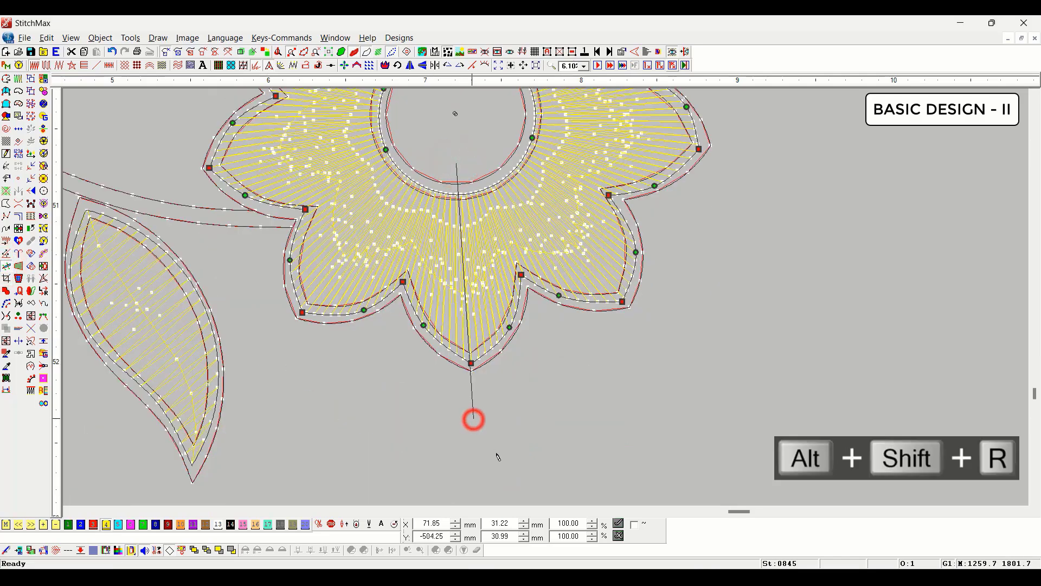
{"action": "left_click", "coordinate": [503, 244]}
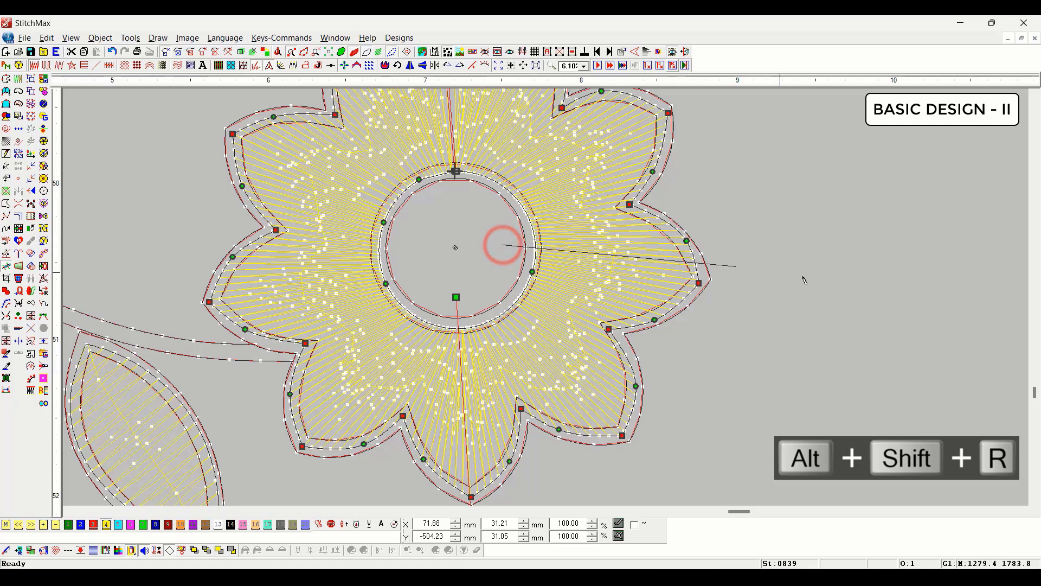
{"action": "left_click", "coordinate": [840, 286]}
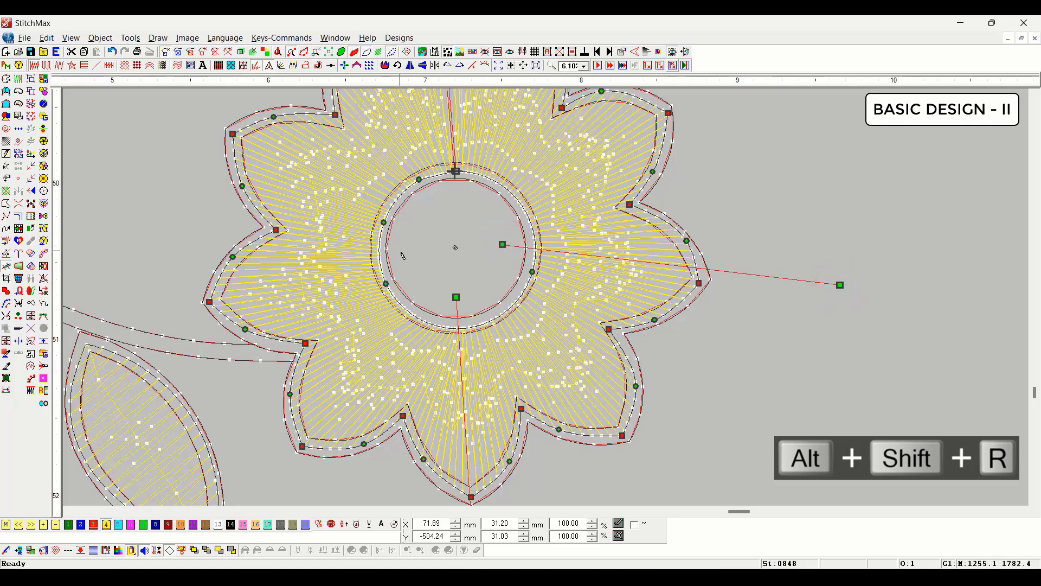
{"action": "left_click", "coordinate": [175, 114]}
{"action": "scroll", "coordinate": [364, 243], "scroll_direction": "up", "scroll_amount": 2}
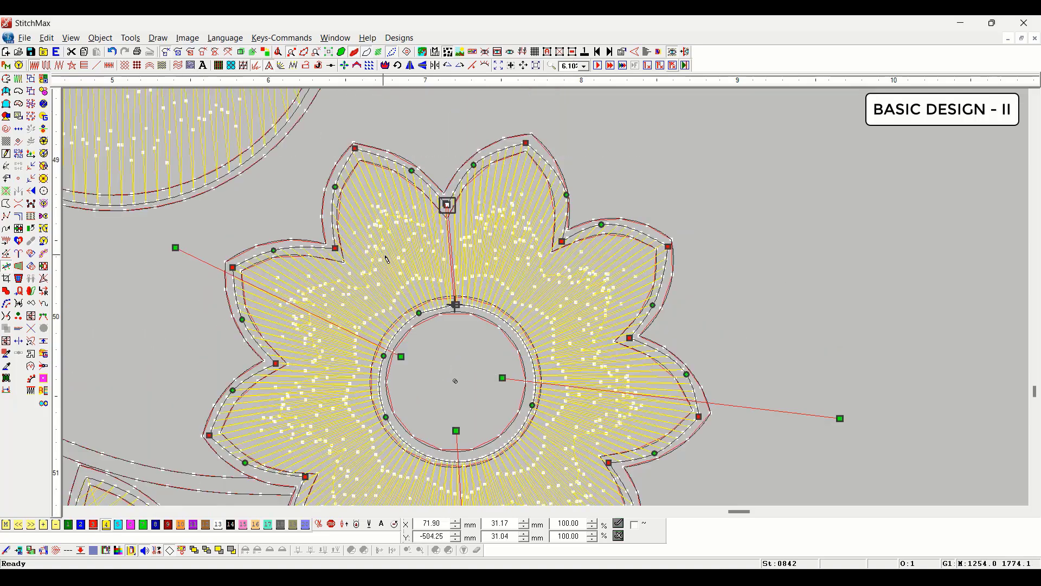
Set the stitch spacing of the flower's satin fill to 0.70 mm.
{"action": "right_click", "coordinate": [385, 259]}
{"action": "right_click", "coordinate": [387, 260]}
{"action": "type", "text": "."}
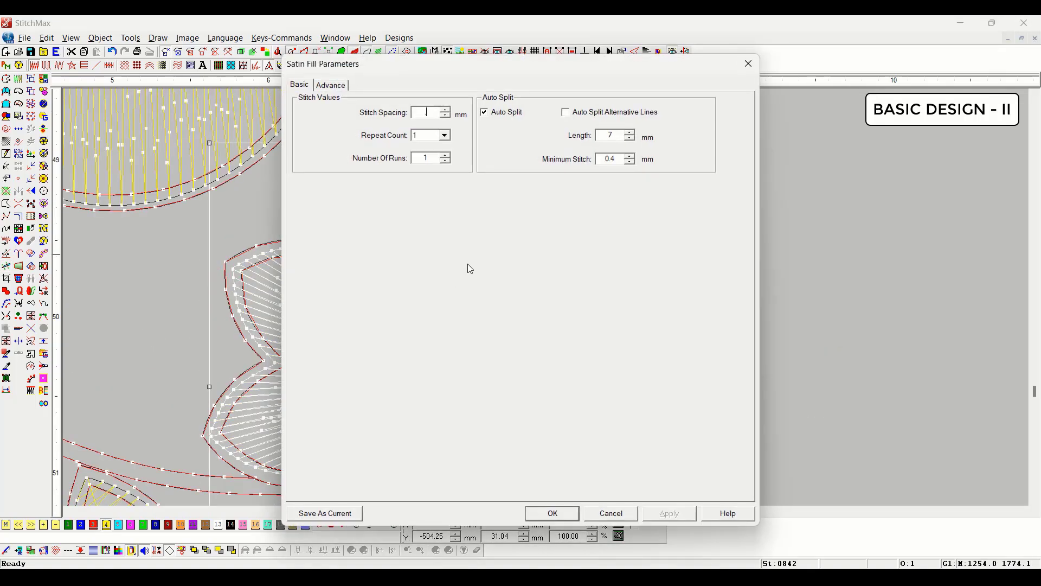
{"action": "type", "text": "70"}
{"action": "key", "text": "Return"}
{"action": "left_click", "coordinate": [817, 380]}
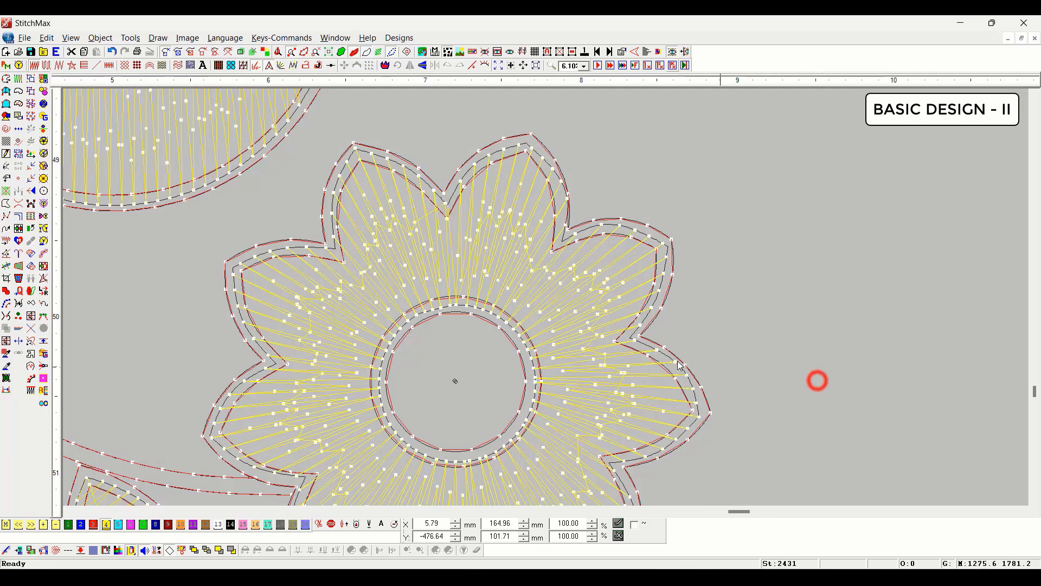
Adjust the flower's satin fill so that its stitches run all the way to the ring around the centre.
{"action": "scroll", "coordinate": [680, 366], "scroll_direction": "down", "scroll_amount": 2}
{"action": "left_click", "coordinate": [597, 340]}
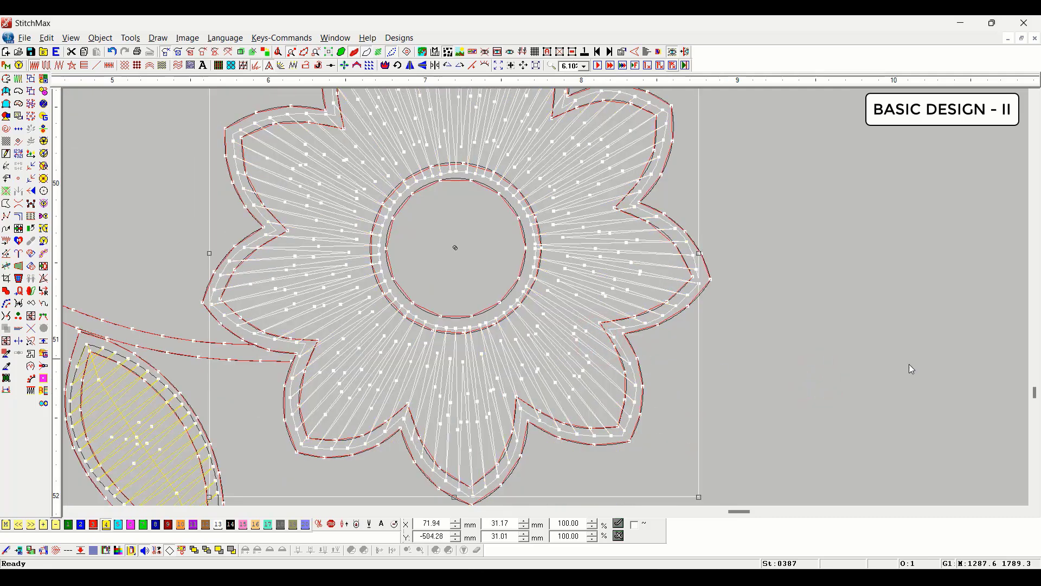
{"action": "left_click_drag", "start_coordinate": [406, 338], "coordinate": [516, 372]}
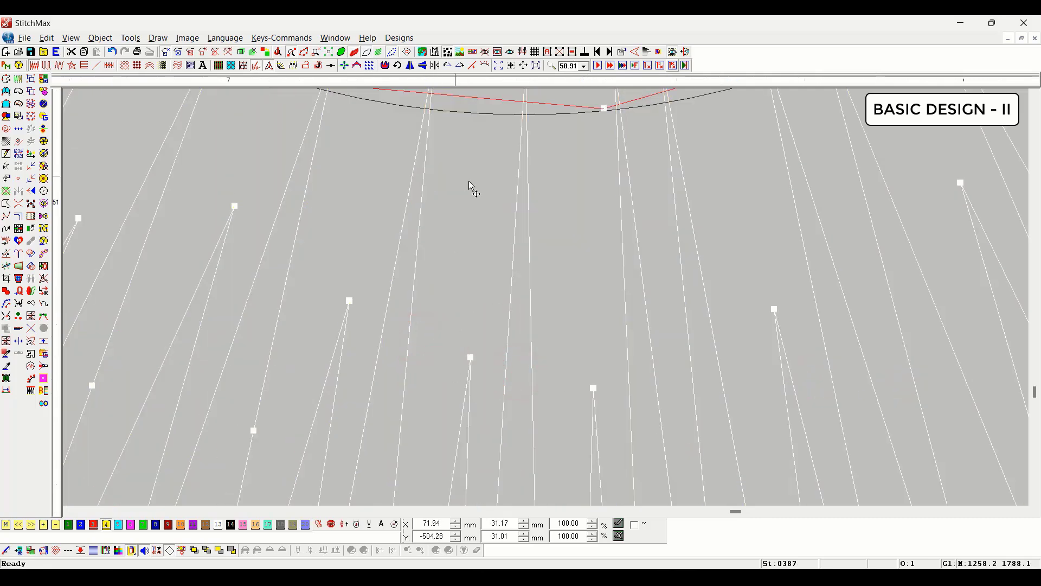
{"action": "key", "text": "minus"}
{"action": "key", "text": "minus"}
{"action": "key", "text": "minus"}
{"action": "key", "text": "minus"}
{"action": "key", "text": "minus"}
{"action": "key", "text": "minus"}
{"action": "key", "text": "minus"}
{"action": "key", "text": "minus"}
{"action": "scroll", "coordinate": [491, 283], "scroll_direction": "up", "scroll_amount": 2}
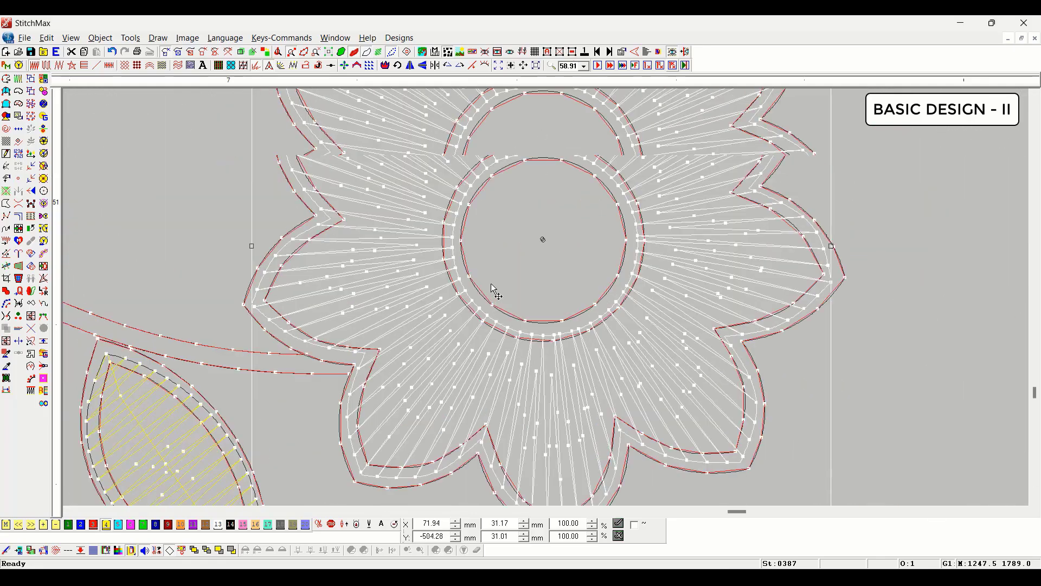
{"action": "left_click", "coordinate": [256, 67]}
{"action": "left_click", "coordinate": [167, 243]}
Select the satin fills of the large leaf, the two small leaves and the flower, and examine their shared fill parameters.
{"action": "key", "text": "minus"}
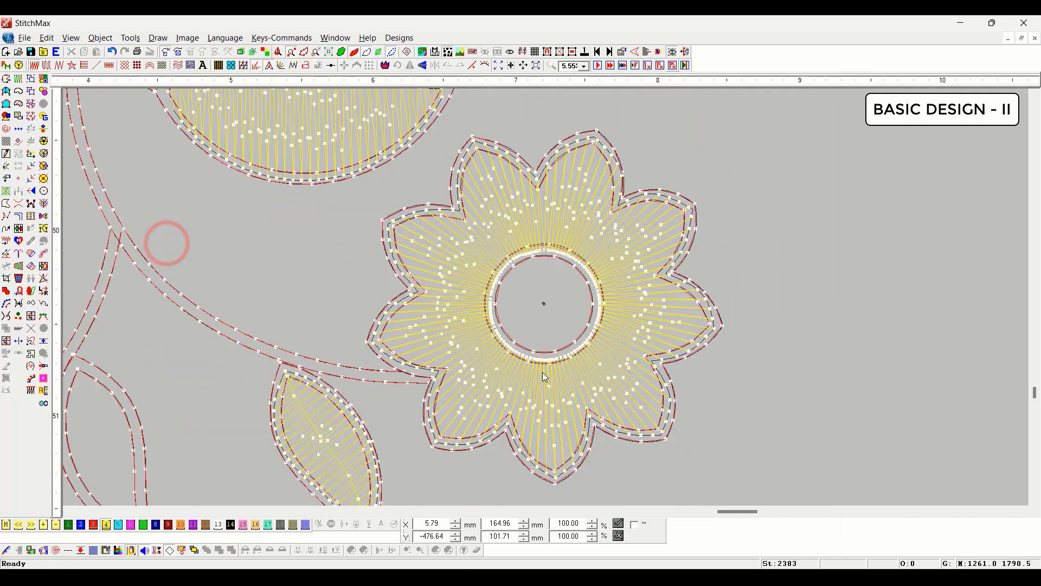
{"action": "key", "text": "minus"}
{"action": "key", "text": "minus"}
{"action": "key", "text": "minus"}
{"action": "key", "text": "minus"}
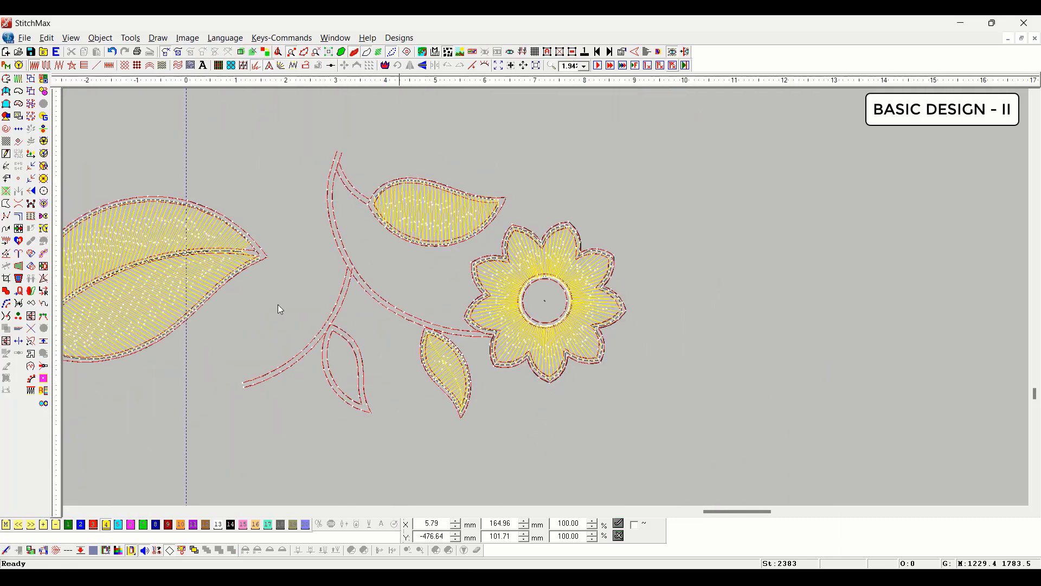
{"action": "scroll", "coordinate": [365, 321], "scroll_direction": "left", "scroll_amount": 2}
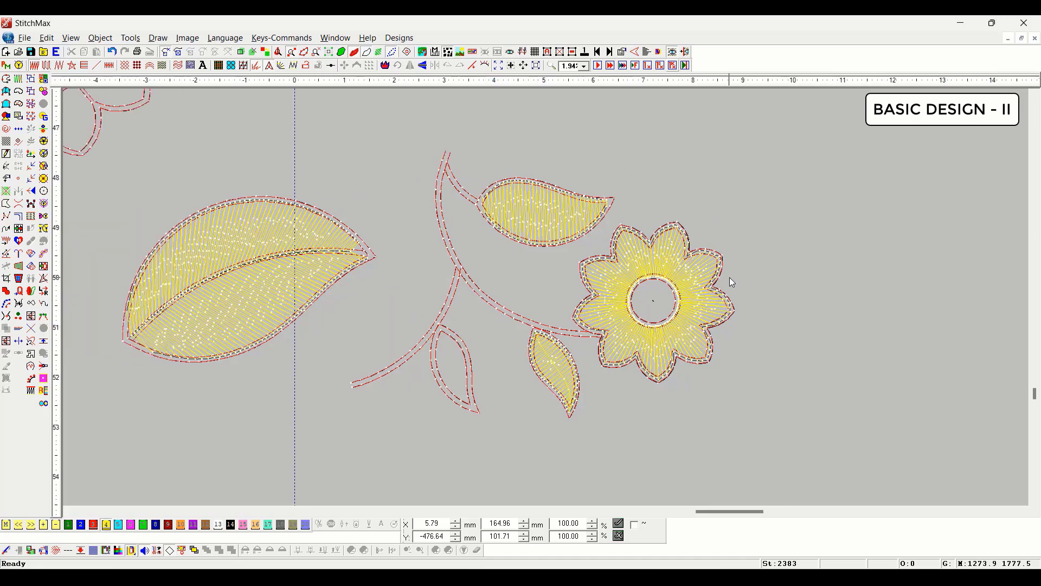
{"action": "left_click", "coordinate": [517, 234]}
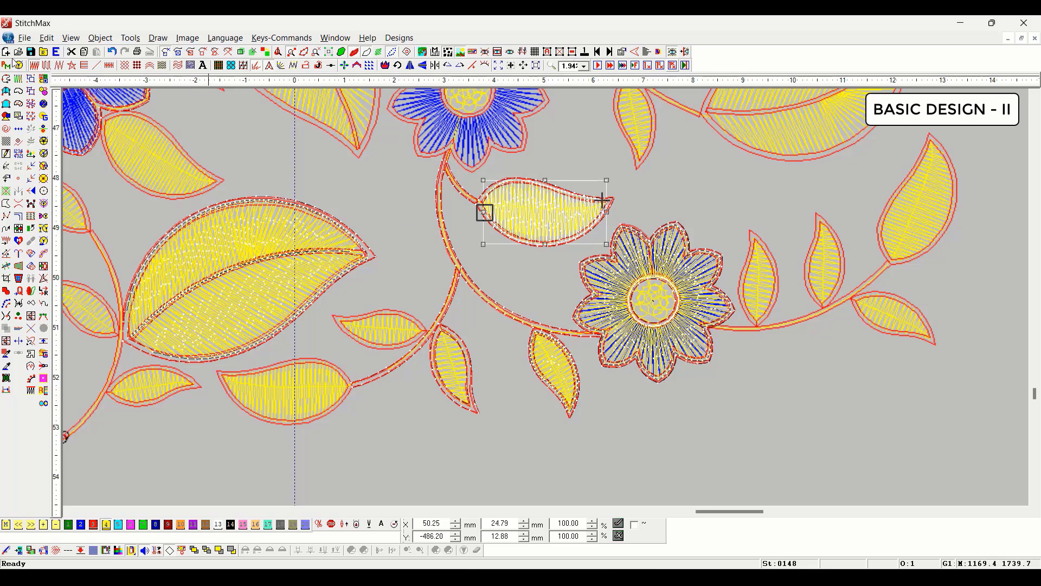
{"action": "left_click", "coordinate": [35, 65]}
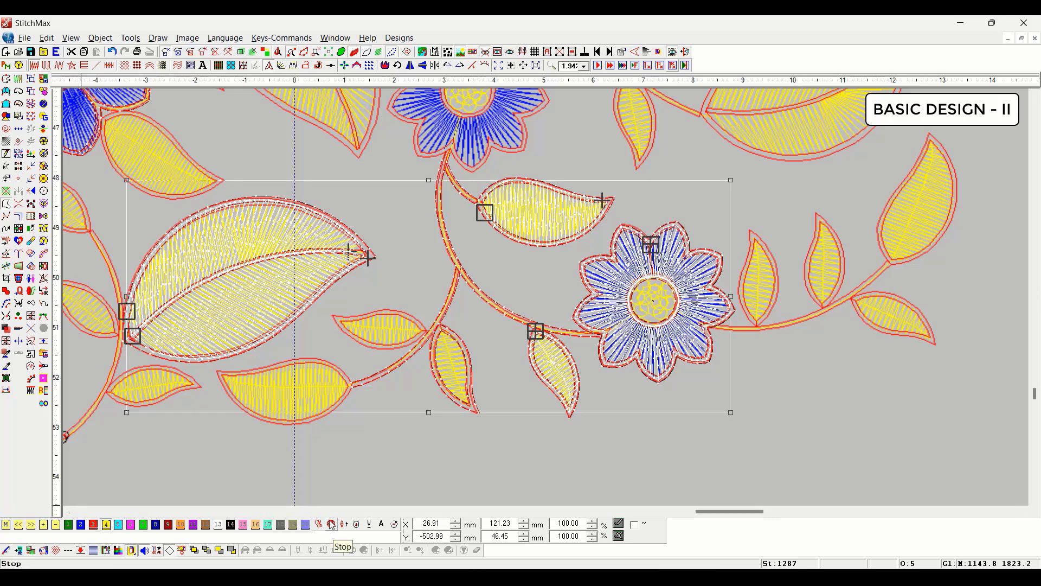
{"action": "key", "text": "Return"}
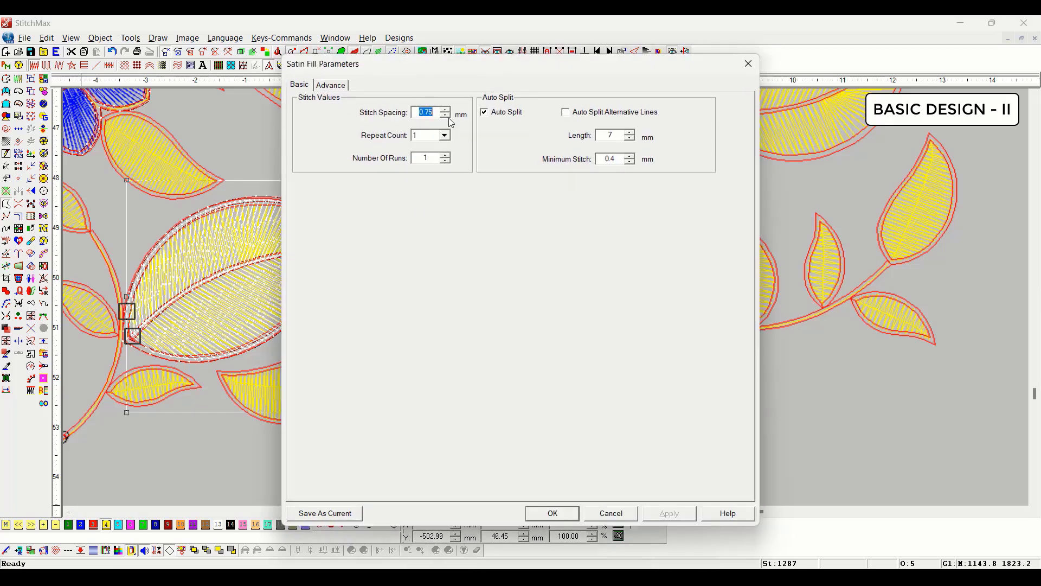
{"action": "key", "text": "Escape"}
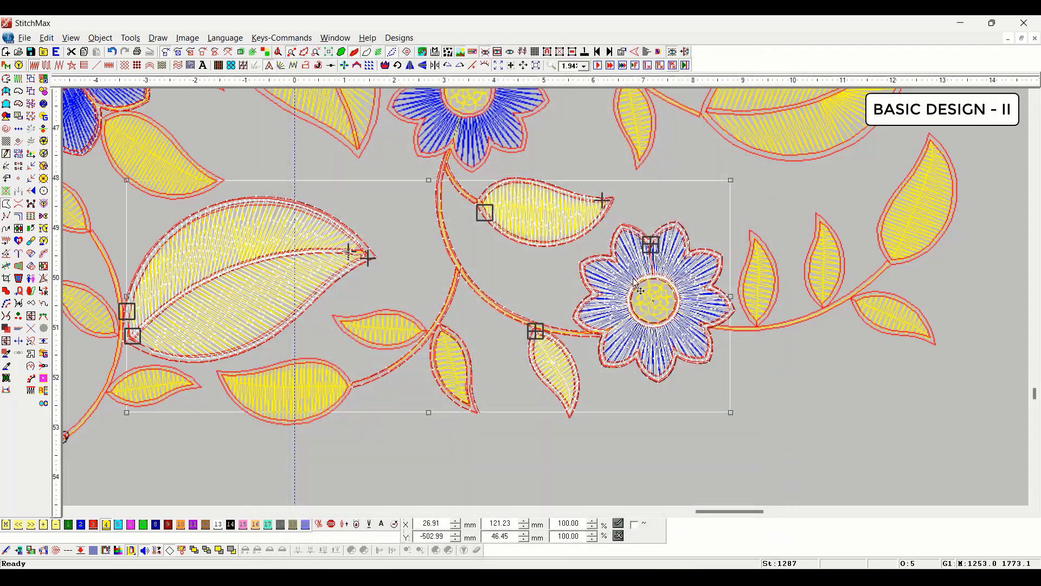
Recolour the flower's satin fill blue to match the background design.
{"action": "left_click", "coordinate": [867, 468]}
{"action": "scroll", "coordinate": [808, 434], "scroll_direction": "up", "scroll_amount": 1}
{"action": "scroll", "coordinate": [770, 421], "scroll_direction": "down", "scroll_amount": 2}
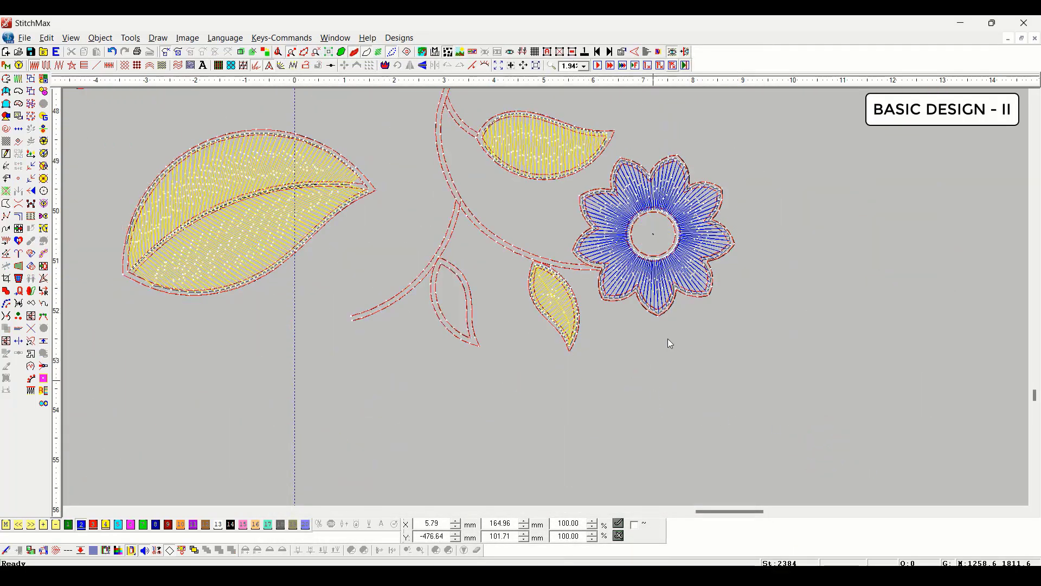
Draw a circle about 2.7 mm across in the middle of the flower's centre over the background image and give it a star fill.
{"action": "scroll", "coordinate": [705, 298], "scroll_direction": "up", "scroll_amount": 1}
{"action": "left_click_drag", "start_coordinate": [298, 151], "coordinate": [750, 374]}
{"action": "key", "text": "ctrl+e"}
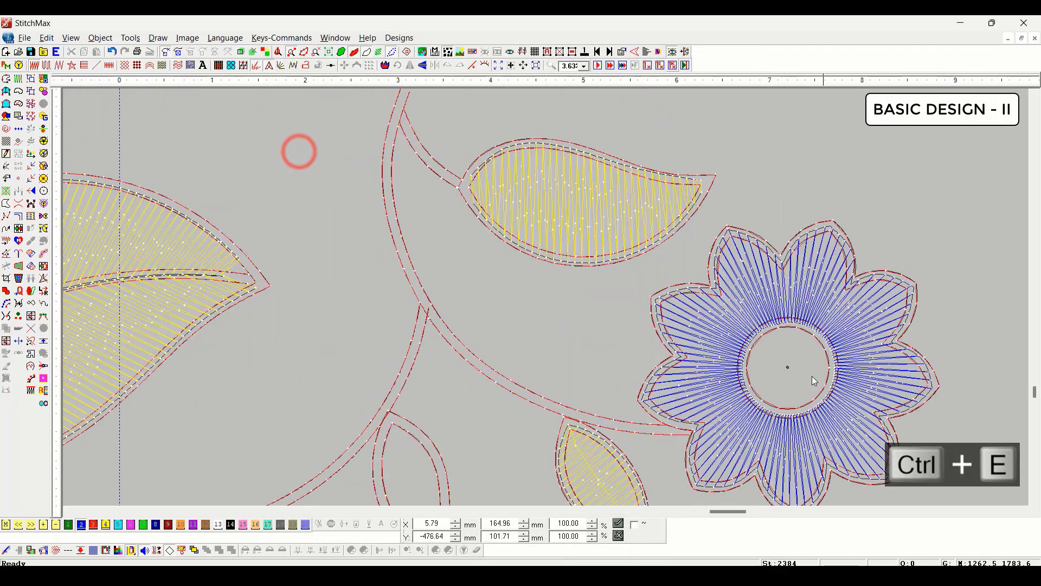
{"action": "scroll", "coordinate": [808, 390], "scroll_direction": "right", "scroll_amount": 3}
{"action": "scroll", "coordinate": [705, 380], "scroll_direction": "up", "scroll_amount": 1}
{"action": "scroll", "coordinate": [705, 379], "scroll_direction": "down", "scroll_amount": 2}
{"action": "scroll", "coordinate": [702, 377], "scroll_direction": "right", "scroll_amount": 2}
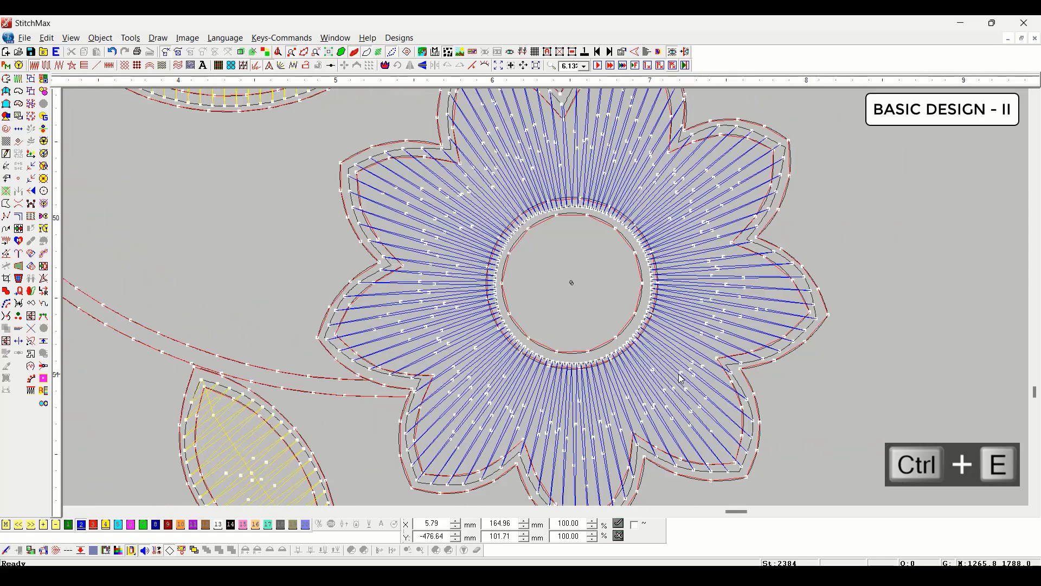
{"action": "scroll", "coordinate": [636, 357], "scroll_direction": "up", "scroll_amount": 1}
{"action": "scroll", "coordinate": [636, 357], "scroll_direction": "right", "scroll_amount": 1}
{"action": "scroll", "coordinate": [636, 357], "scroll_direction": "down", "scroll_amount": 1}
{"action": "key", "text": "ctrl+e"}
{"action": "scroll", "coordinate": [604, 237], "scroll_direction": "up", "scroll_amount": 1}
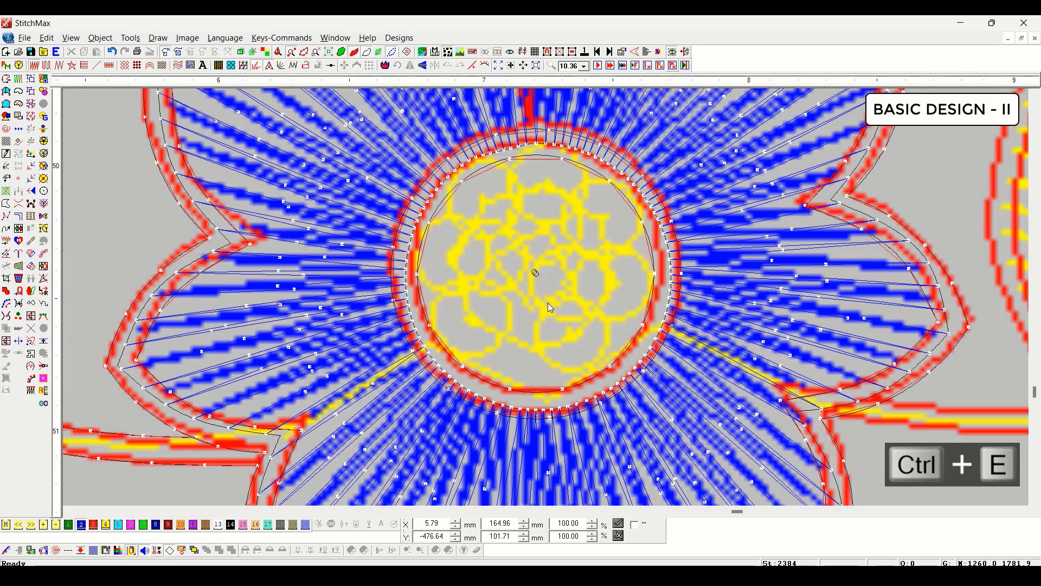
{"action": "scroll", "coordinate": [544, 302], "scroll_direction": "up", "scroll_amount": 2}
{"action": "scroll", "coordinate": [529, 297], "scroll_direction": "right", "scroll_amount": 1}
{"action": "scroll", "coordinate": [528, 298], "scroll_direction": "up", "scroll_amount": 1}
{"action": "key", "text": "c"}
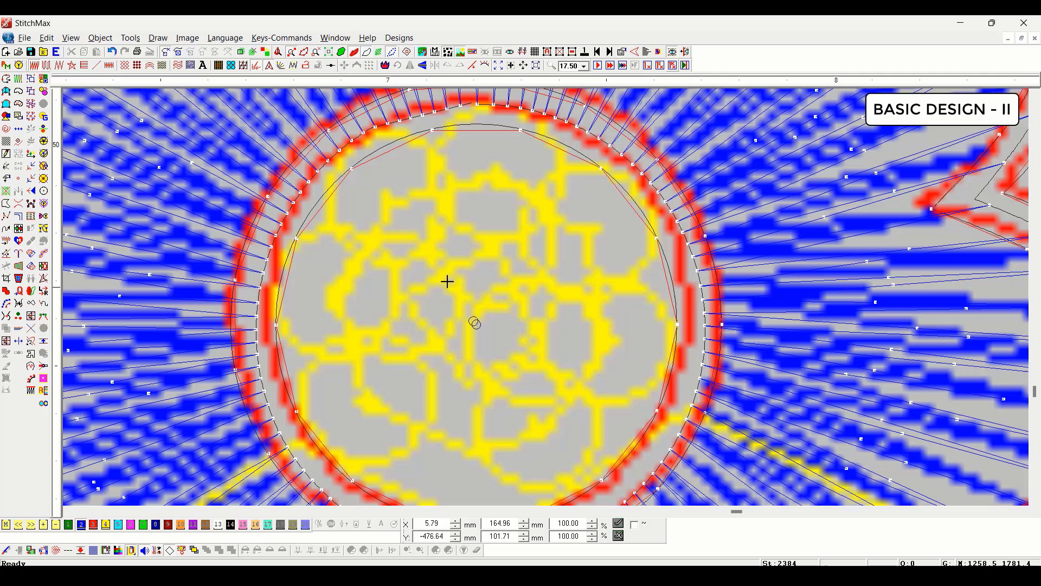
{"action": "left_click", "coordinate": [473, 317]}
{"action": "left_click", "coordinate": [485, 376]}
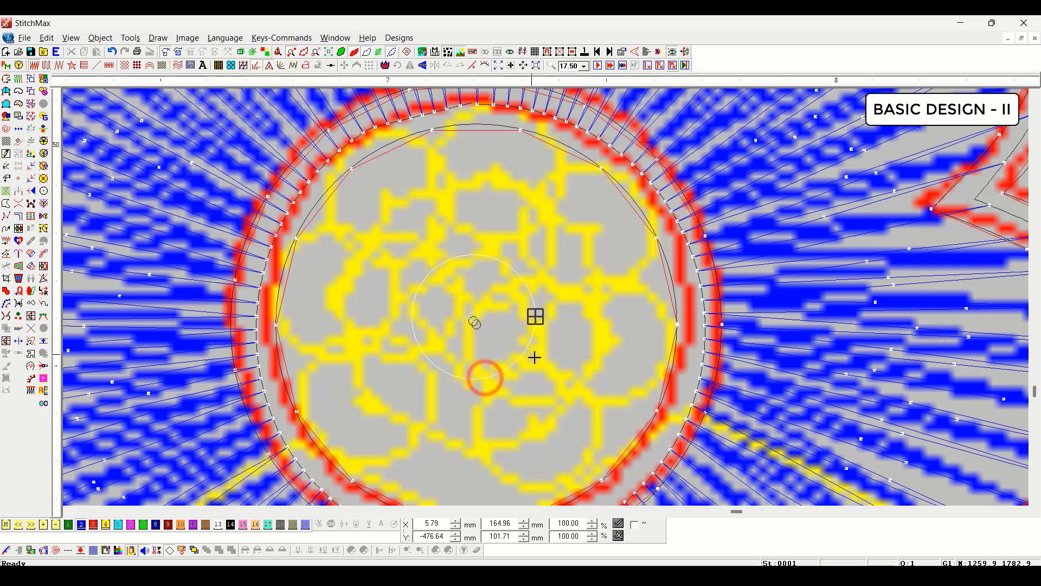
{"action": "left_click", "coordinate": [71, 65]}
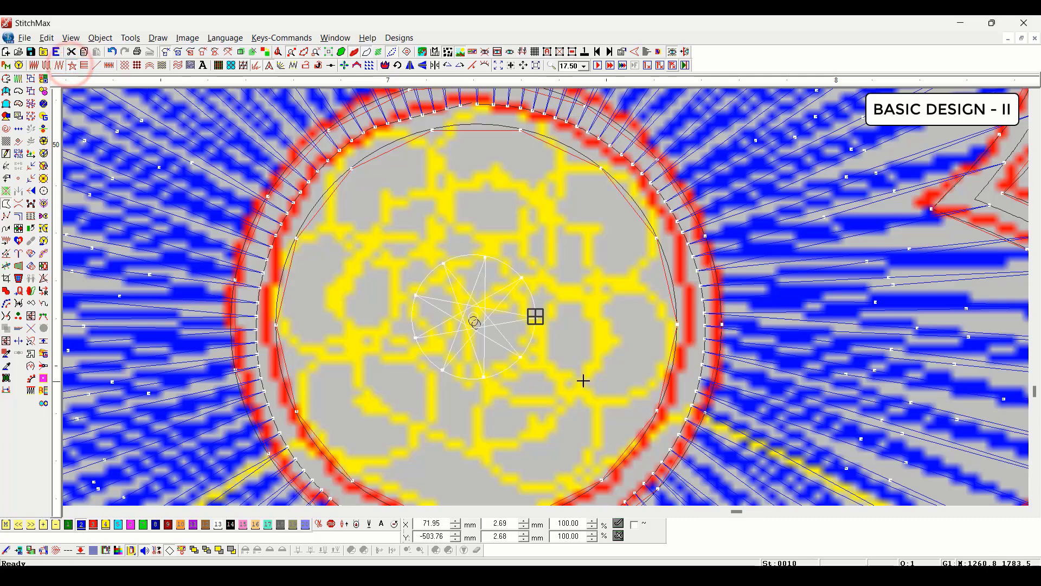
Resize the star-filled circle to 3 mm wide with its proportions locked, keeping its star fill parameters.
{"action": "scroll", "coordinate": [498, 370], "scroll_direction": "down", "scroll_amount": 2}
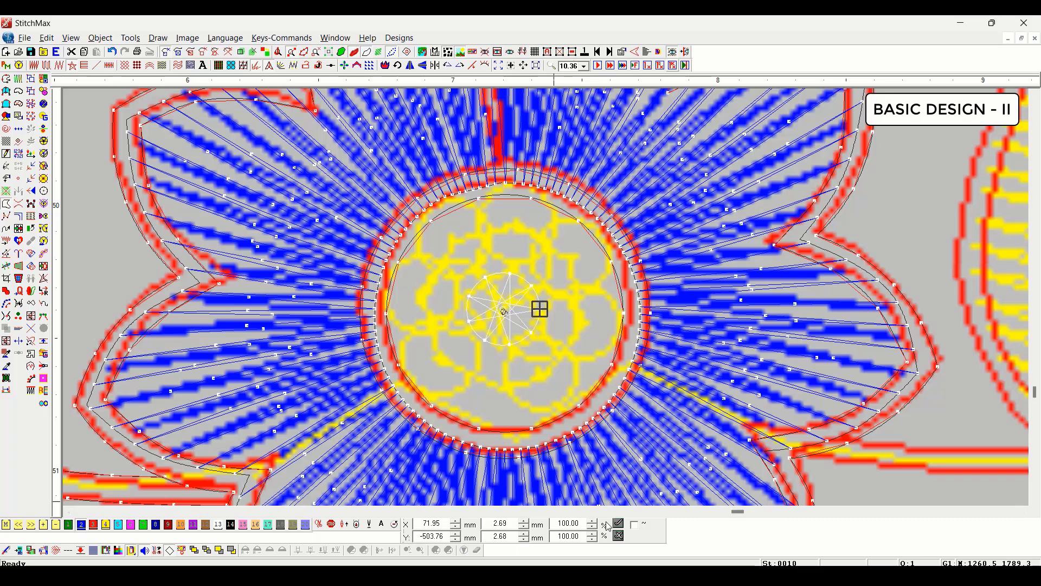
{"action": "left_click", "coordinate": [636, 528]}
{"action": "double_click", "coordinate": [510, 524]}
{"action": "type", "text": "3"}
{"action": "key", "text": "Return"}
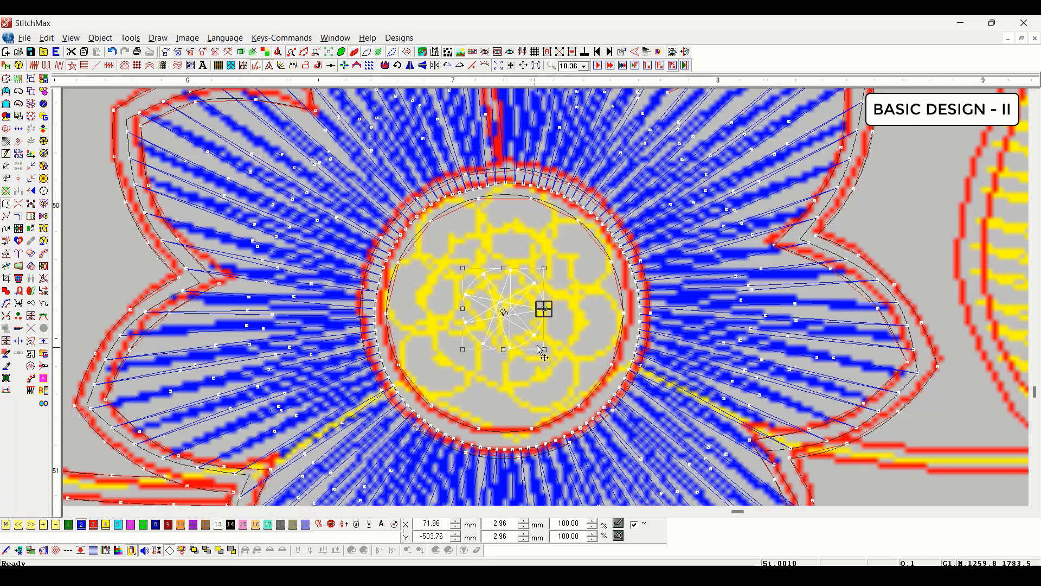
{"action": "double_click", "coordinate": [496, 309]}
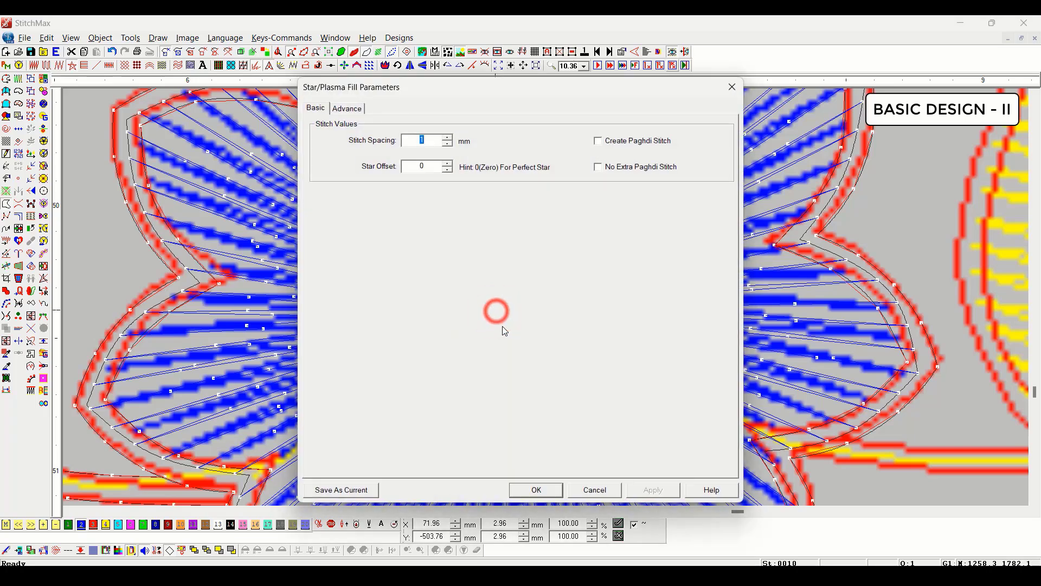
{"action": "key", "text": "Escape"}
Copy the star circle directly above the central one and rotate duplicates about the flower's centre into a ring of six.
{"action": "left_click_drag", "start_coordinate": [514, 327], "coordinate": [497, 243]}
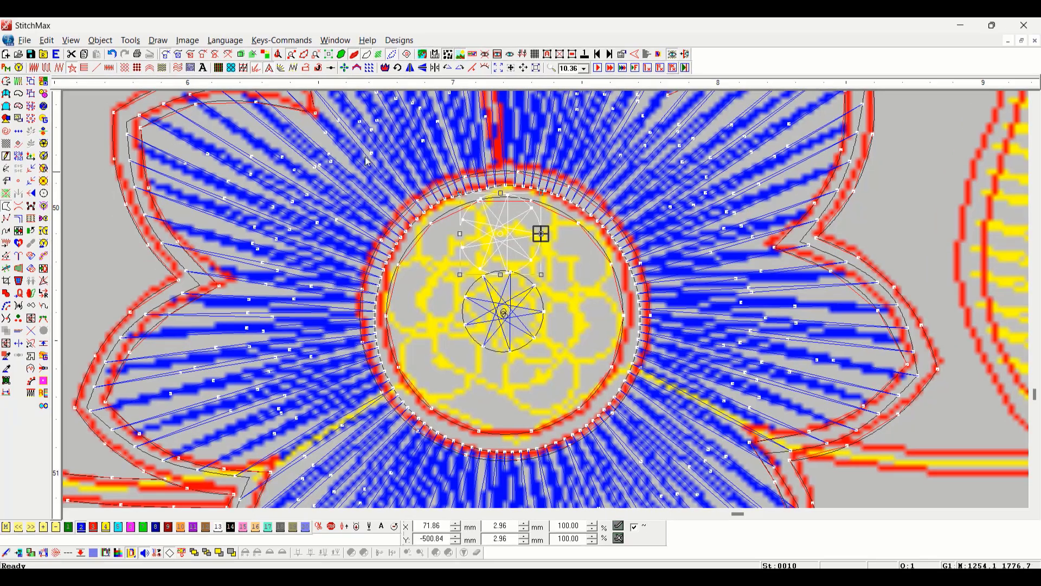
{"action": "left_click", "coordinate": [345, 70]}
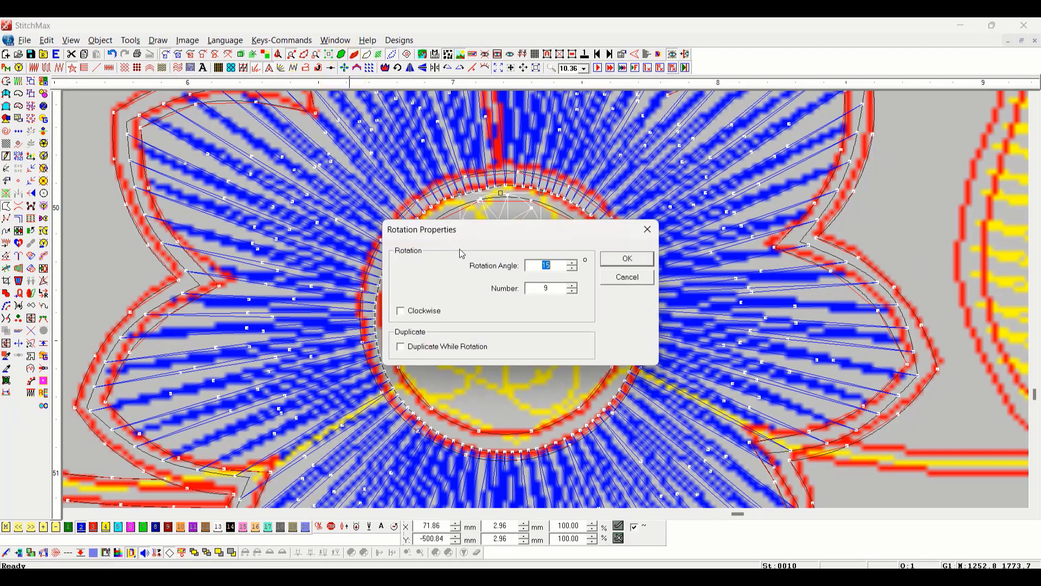
{"action": "left_click", "coordinate": [625, 259]}
{"action": "left_click", "coordinate": [345, 68]}
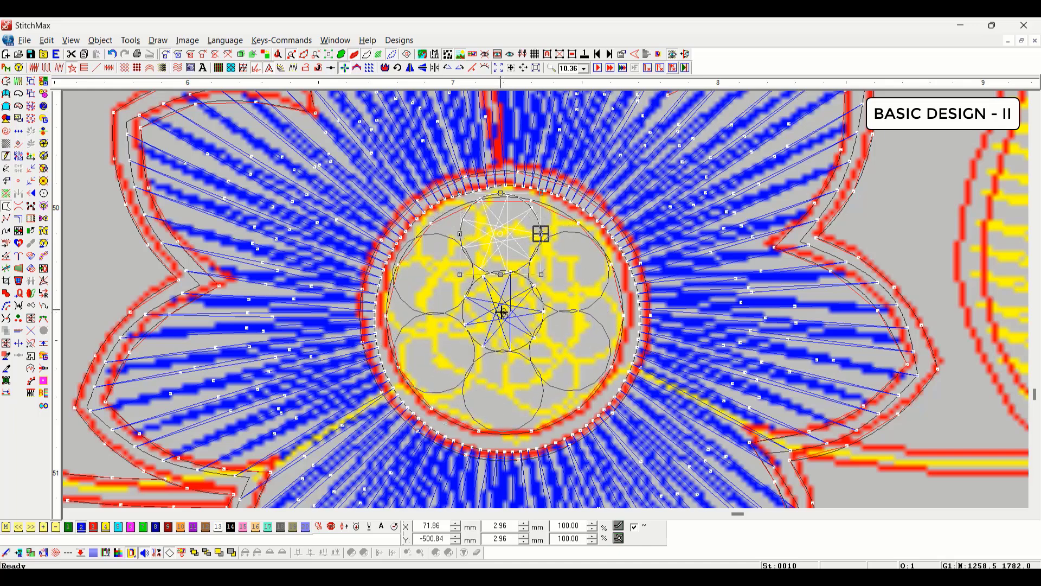
{"action": "left_click", "coordinate": [502, 312]}
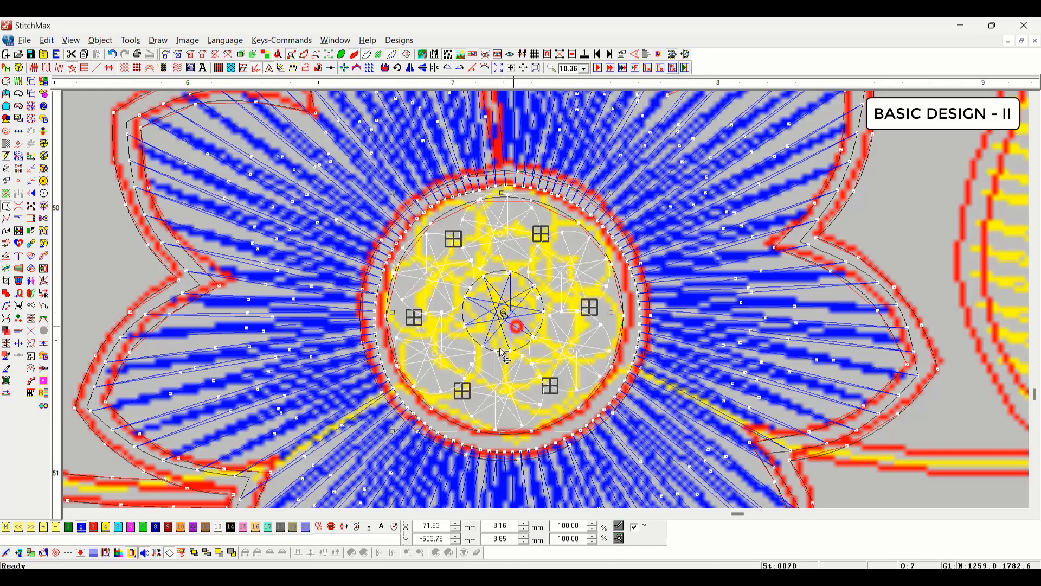
Recolour the star-filled circles in the flower's centre yellow.
{"action": "left_click", "coordinate": [122, 262]}
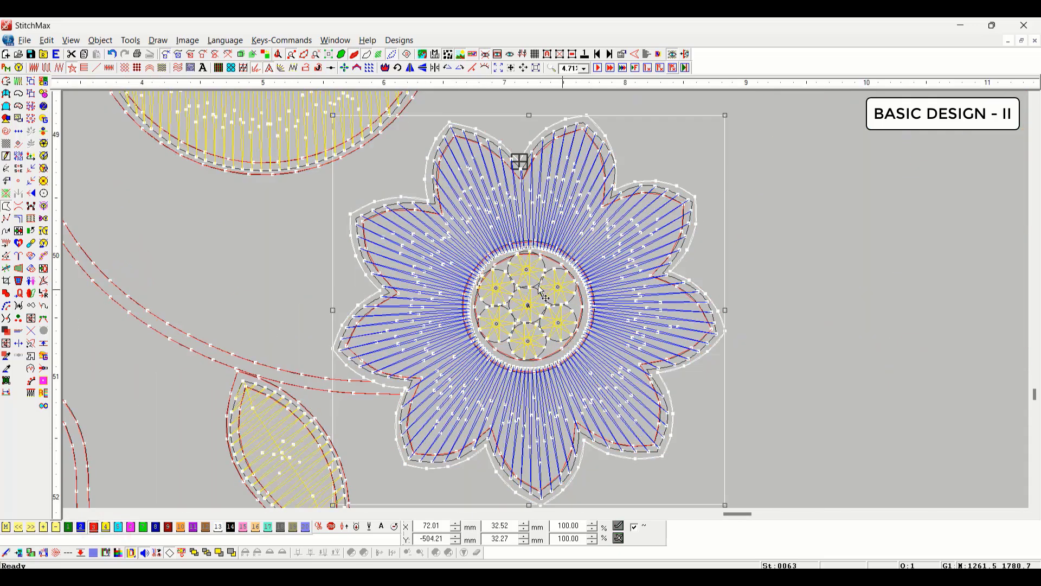
{"action": "left_click", "coordinate": [808, 270]}
{"action": "scroll", "coordinate": [333, 324], "scroll_direction": "down", "scroll_amount": 5}
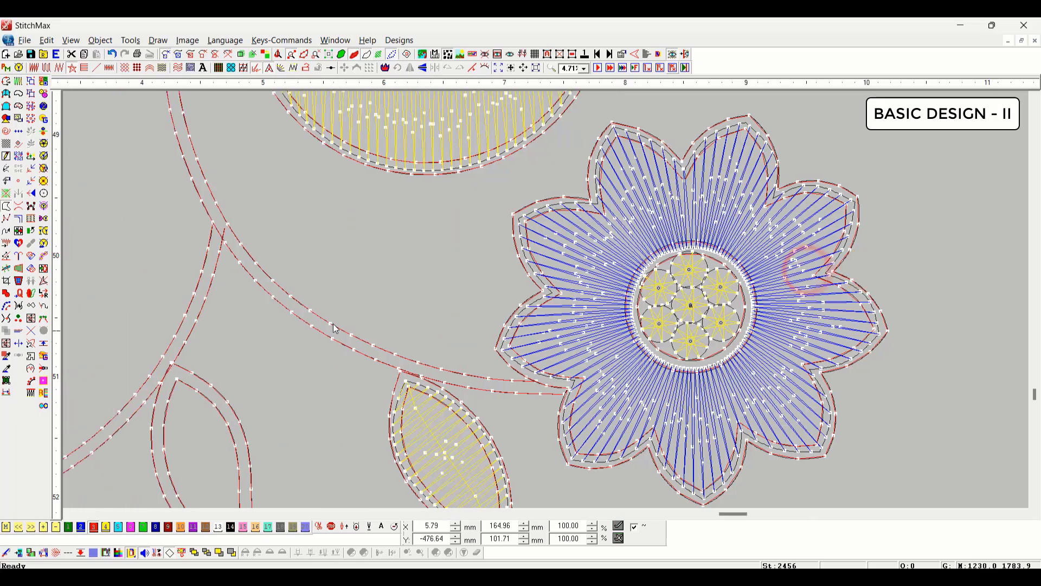
Draw a circle about 21 mm across along the inner outline of the unfilled flower's centre over the background image, as a running-stitch outline.
{"action": "scroll", "coordinate": [336, 323], "scroll_direction": "up", "scroll_amount": 3}
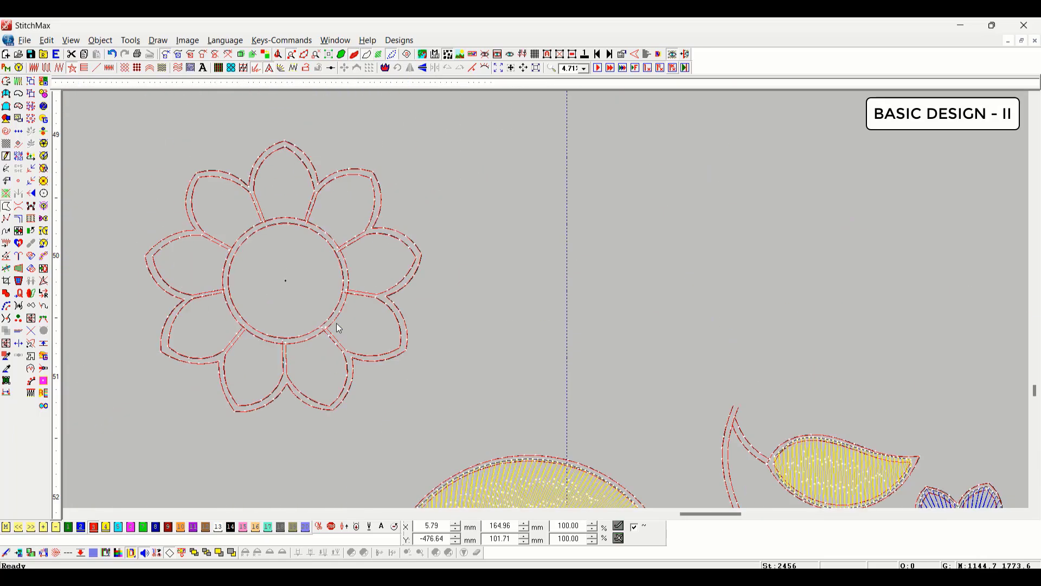
{"action": "left_click", "coordinate": [211, 261]}
{"action": "left_click", "coordinate": [295, 380]}
{"action": "scroll", "coordinate": [532, 403], "scroll_direction": "down", "scroll_amount": 3}
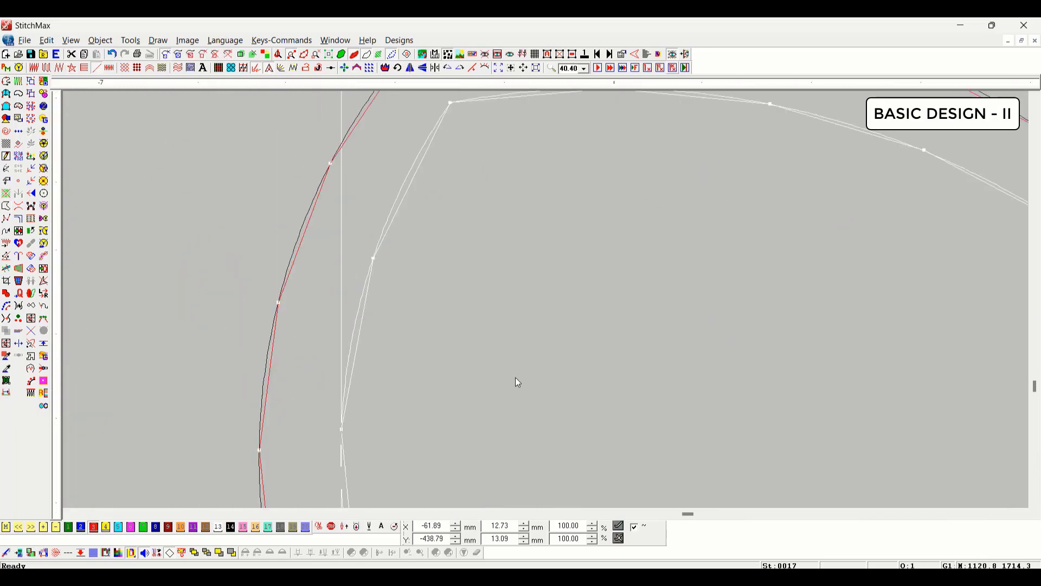
{"action": "scroll", "coordinate": [502, 387], "scroll_direction": "down", "scroll_amount": 2}
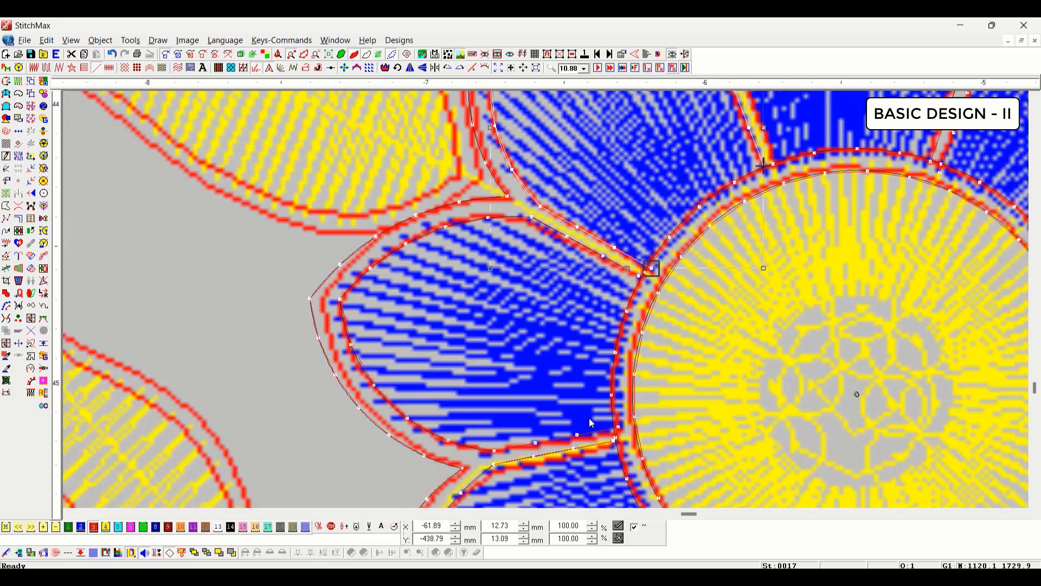
{"action": "key", "text": "Right"}
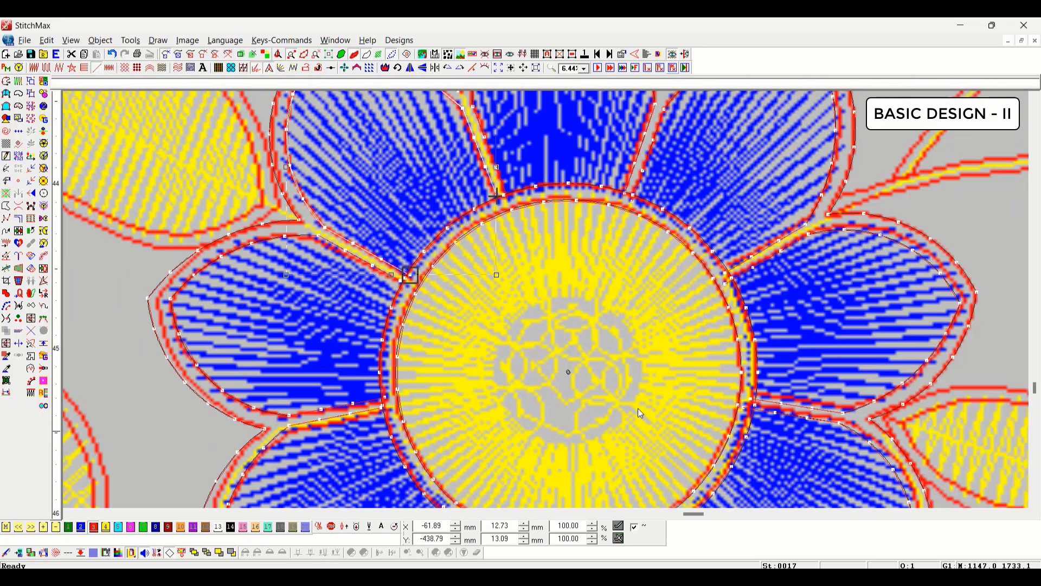
{"action": "key", "text": "Down"}
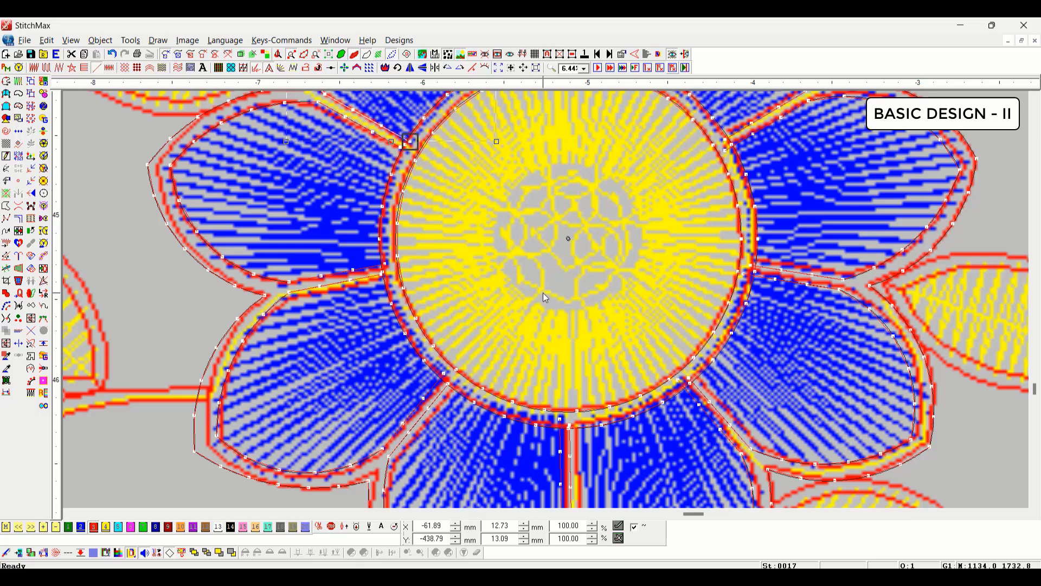
{"action": "key", "text": "Up"}
{"action": "left_click", "coordinate": [6, 129]}
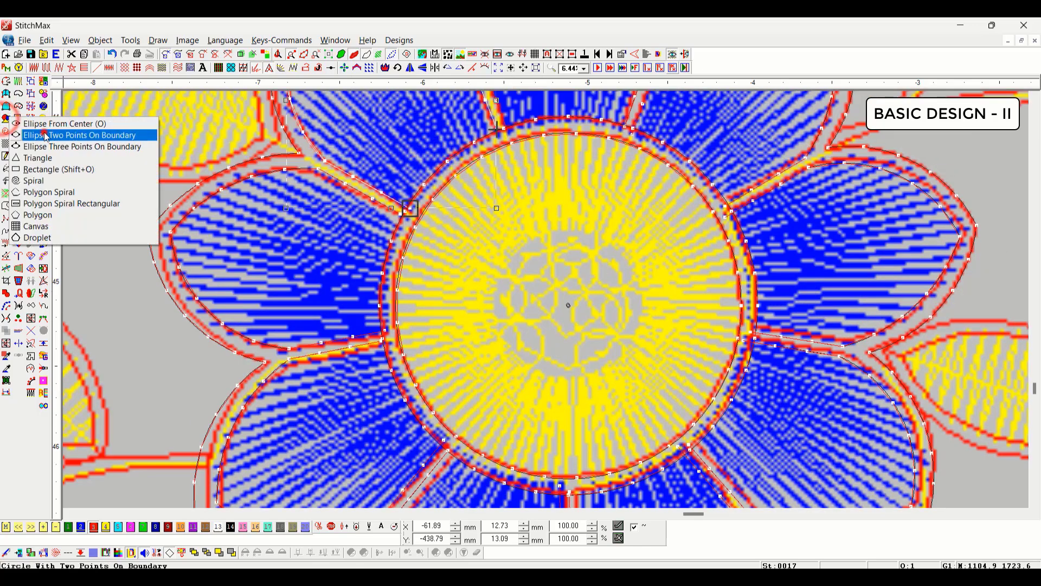
{"action": "left_click", "coordinate": [65, 133]}
{"action": "left_click", "coordinate": [400, 330]}
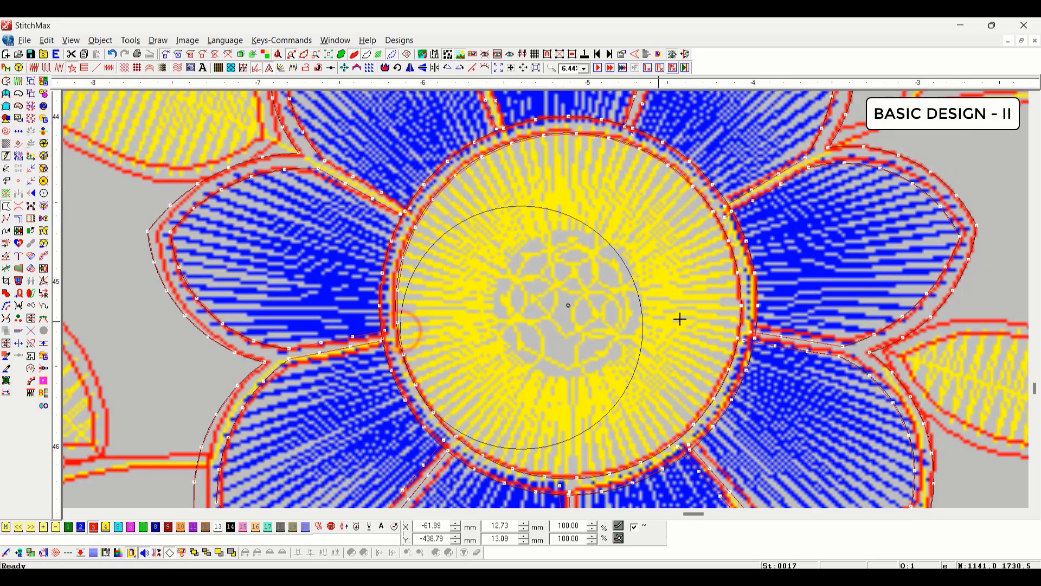
{"action": "left_click", "coordinate": [749, 288]}
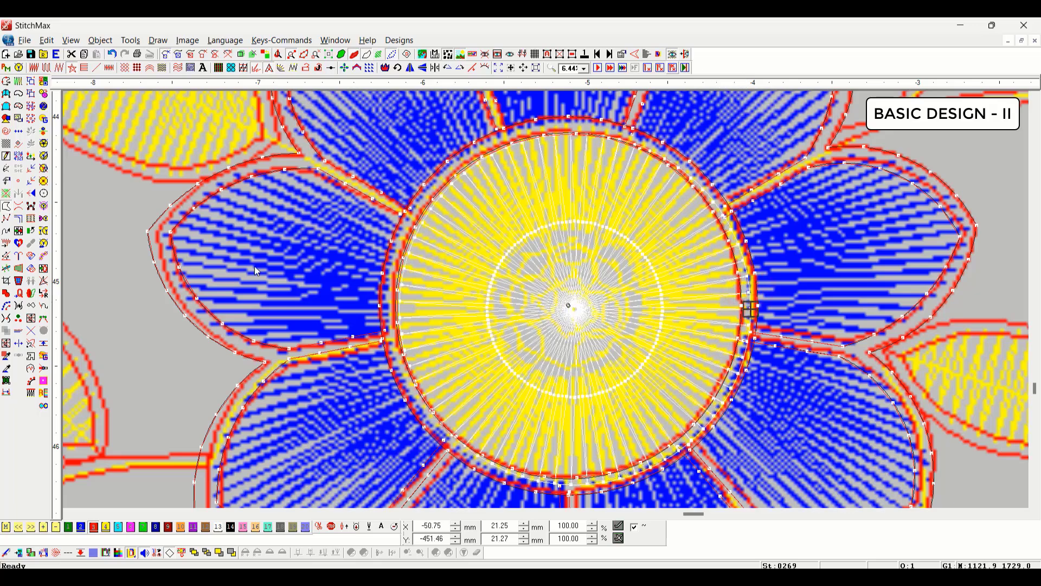
{"action": "left_click", "coordinate": [98, 68]}
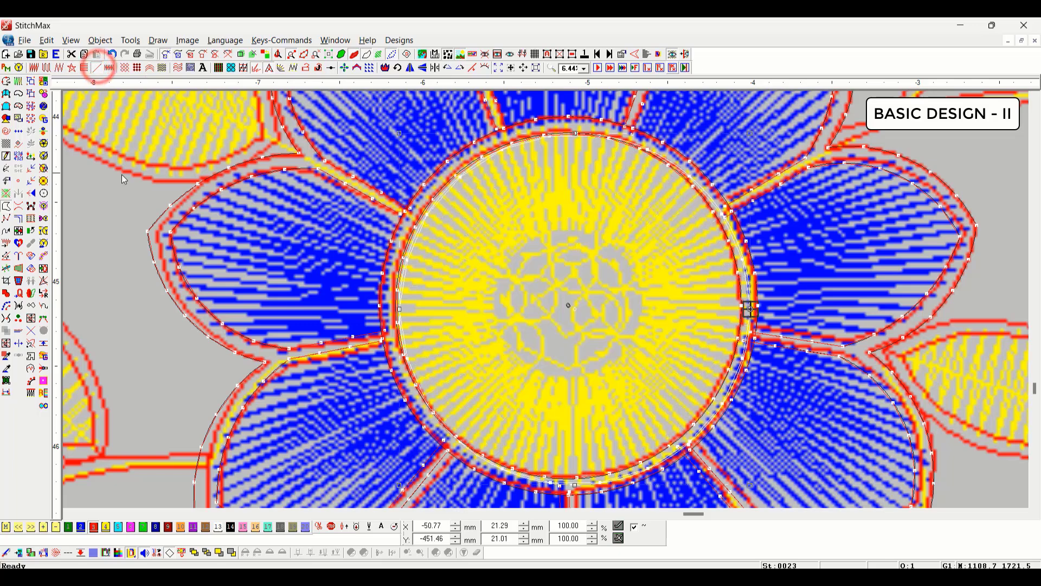
Draw a circle about 8.5 mm across around the cluster of small circles in the flower's centre and hide the background image.
{"action": "left_click", "coordinate": [7, 118]}
{"action": "left_click", "coordinate": [63, 138]}
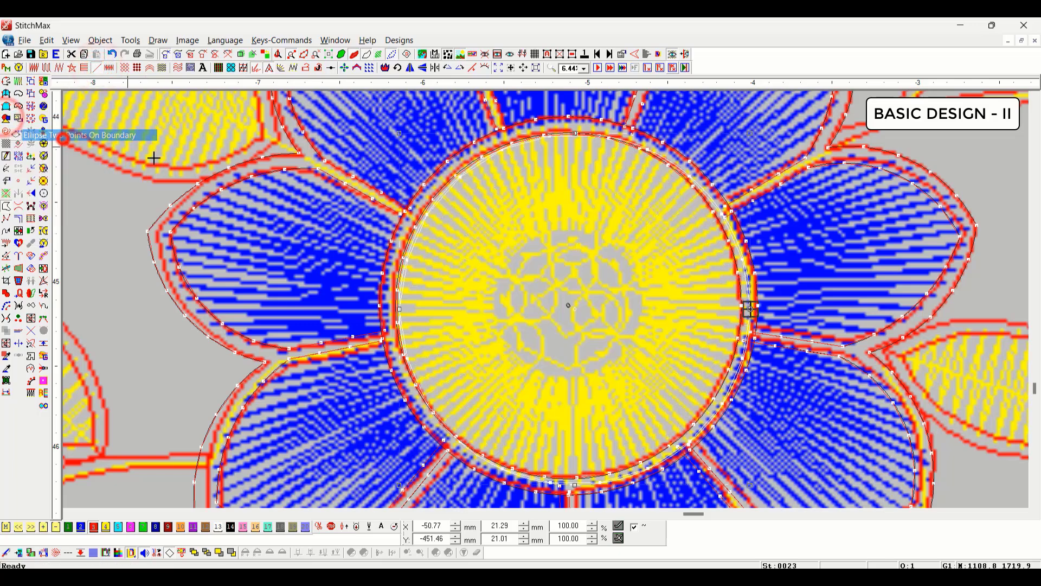
{"action": "left_click", "coordinate": [496, 309]}
{"action": "left_click", "coordinate": [641, 303]}
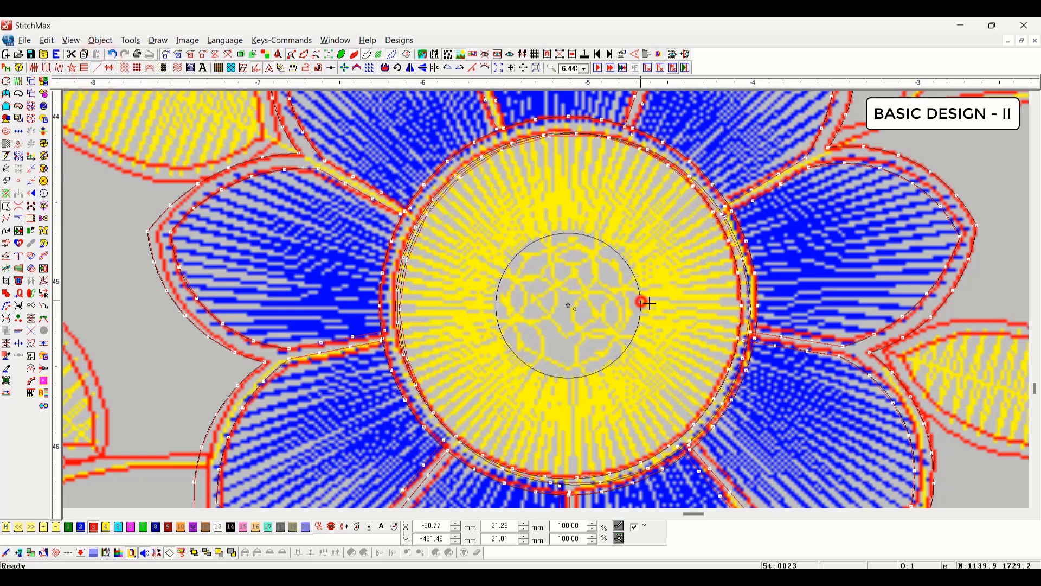
{"action": "key", "text": "i"}
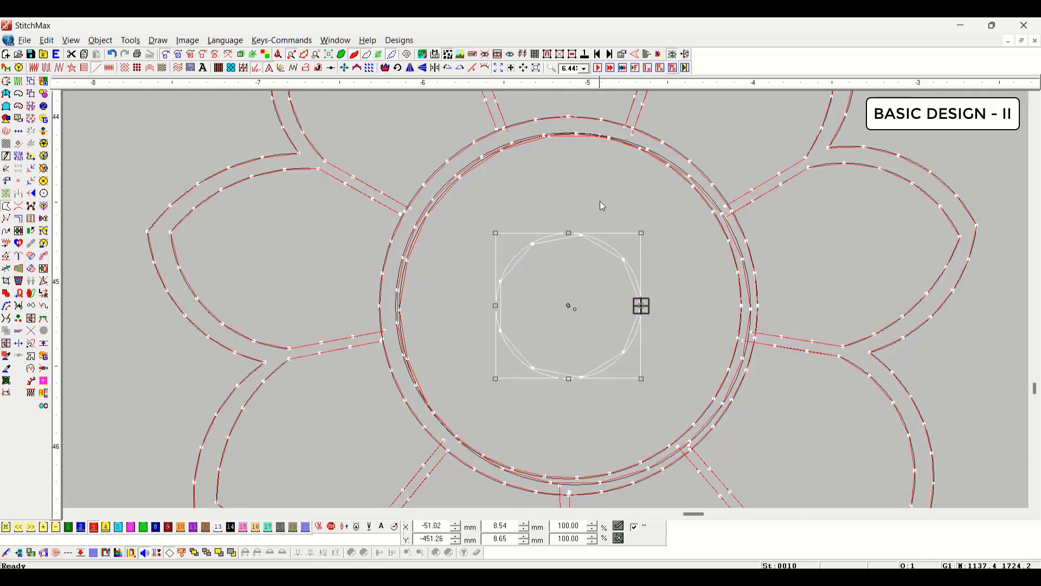
Join the flower centre's existing inner outline circle with the small middle circle and give the resulting ring a satin fill.
{"action": "left_click", "coordinate": [604, 138]}
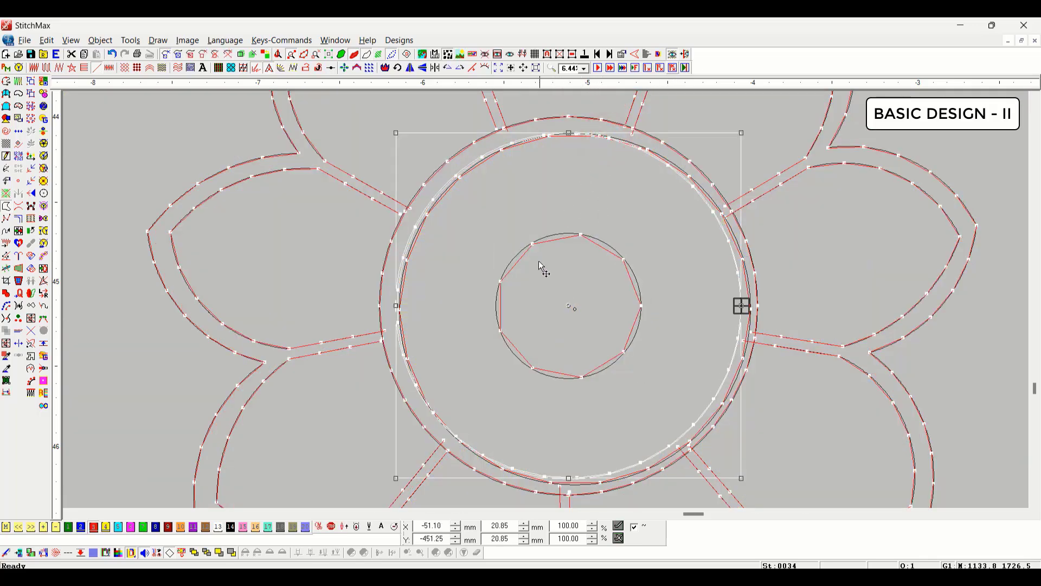
{"action": "left_click", "coordinate": [536, 242], "text": "shift"}
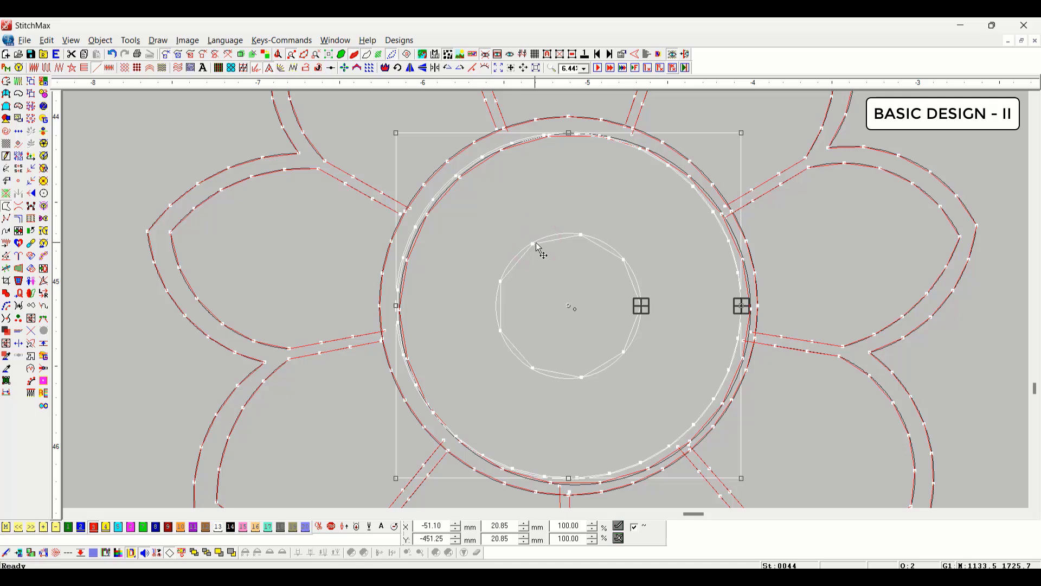
{"action": "key", "text": "ctrl+l"}
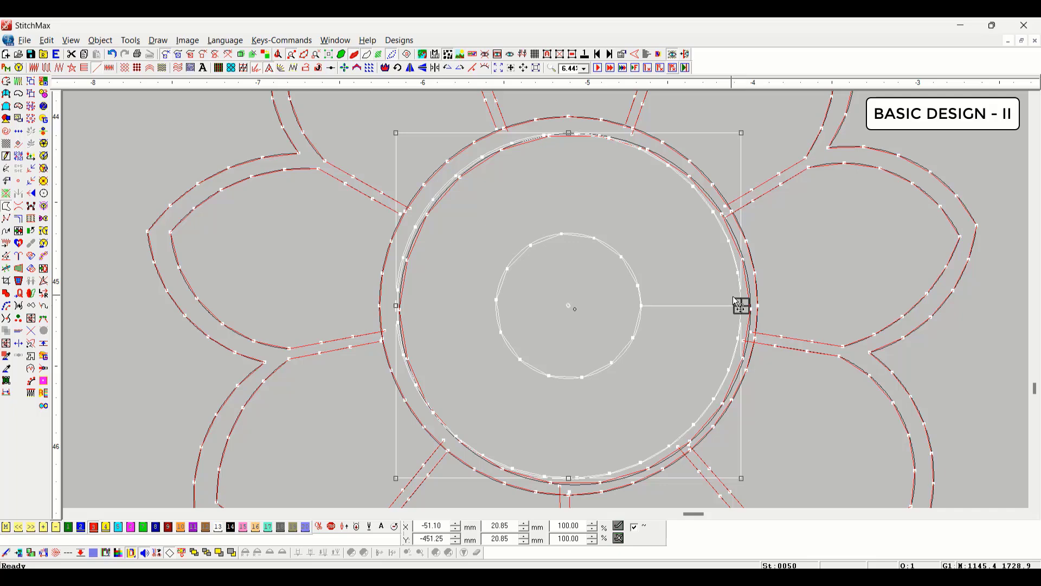
{"action": "left_click", "coordinate": [33, 67]}
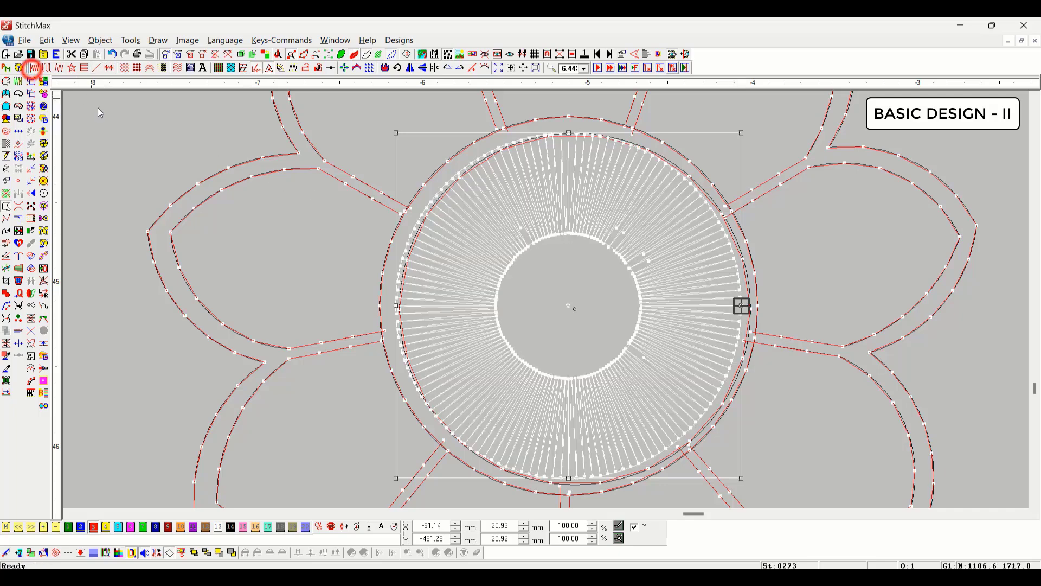
Recolour the satin-filled ring in the flower's centre yellow.
{"action": "left_click", "coordinate": [112, 164]}
{"action": "left_click", "coordinate": [645, 252]}
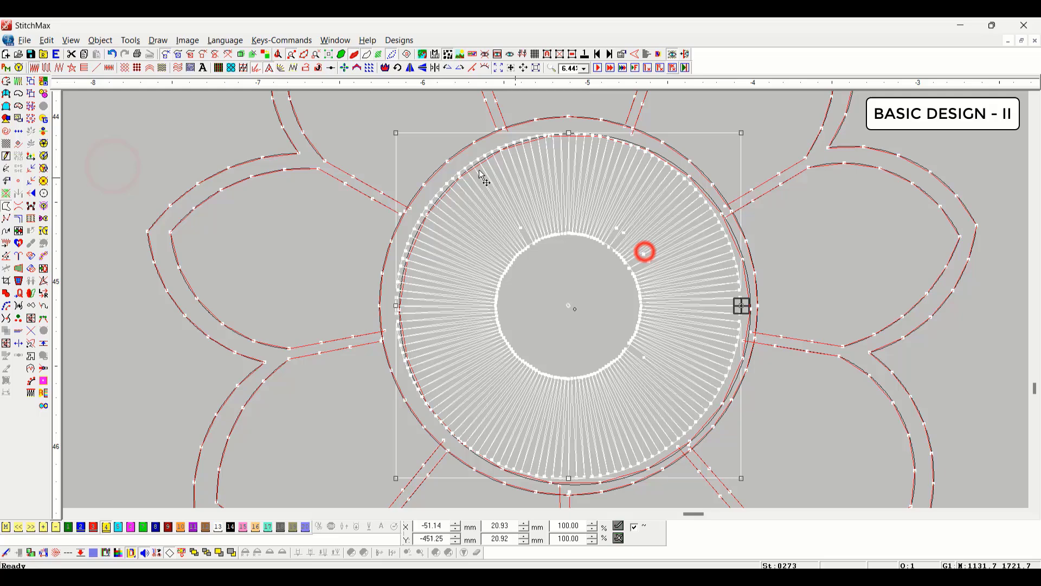
{"action": "left_click", "coordinate": [258, 69]}
{"action": "left_click", "coordinate": [216, 150]}
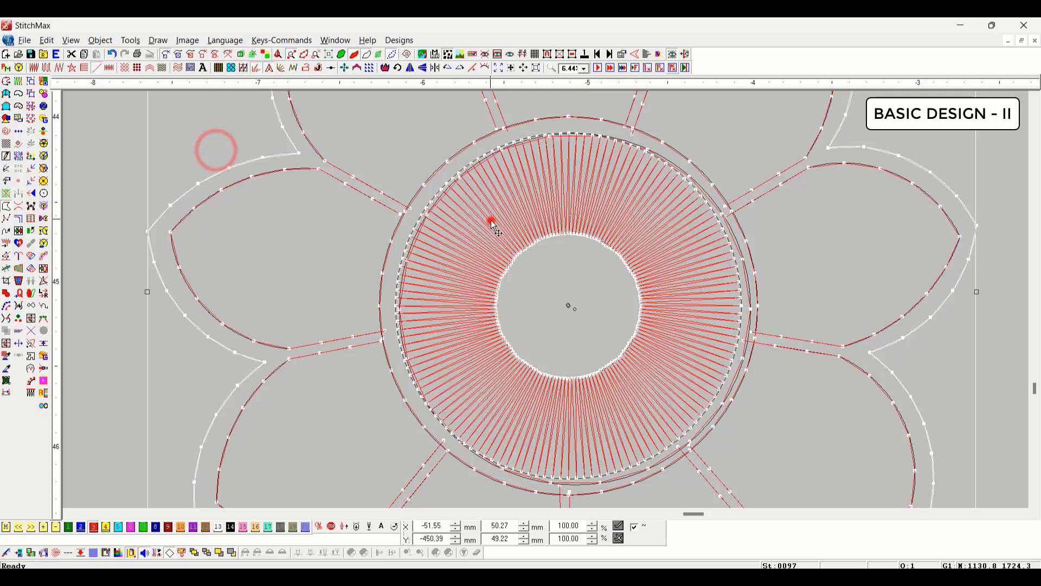
{"action": "left_click", "coordinate": [491, 225]}
{"action": "left_click", "coordinate": [106, 526]}
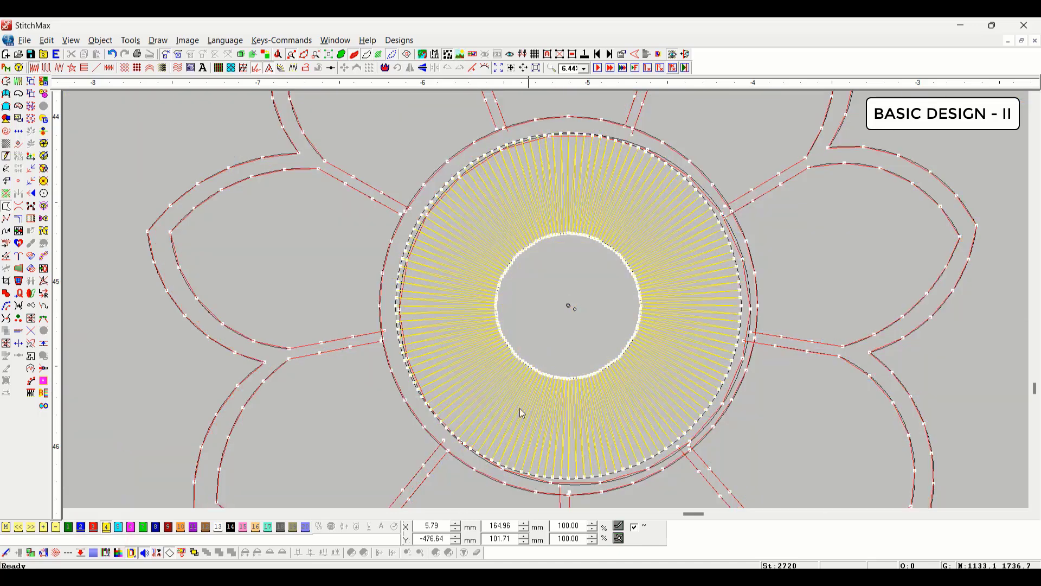
Show the background image and trace the outer boundary curve of the flower's top petal between its red outlines, with a sharp corner at the tip.
{"action": "scroll", "coordinate": [522, 413], "scroll_direction": "up", "scroll_amount": 5}
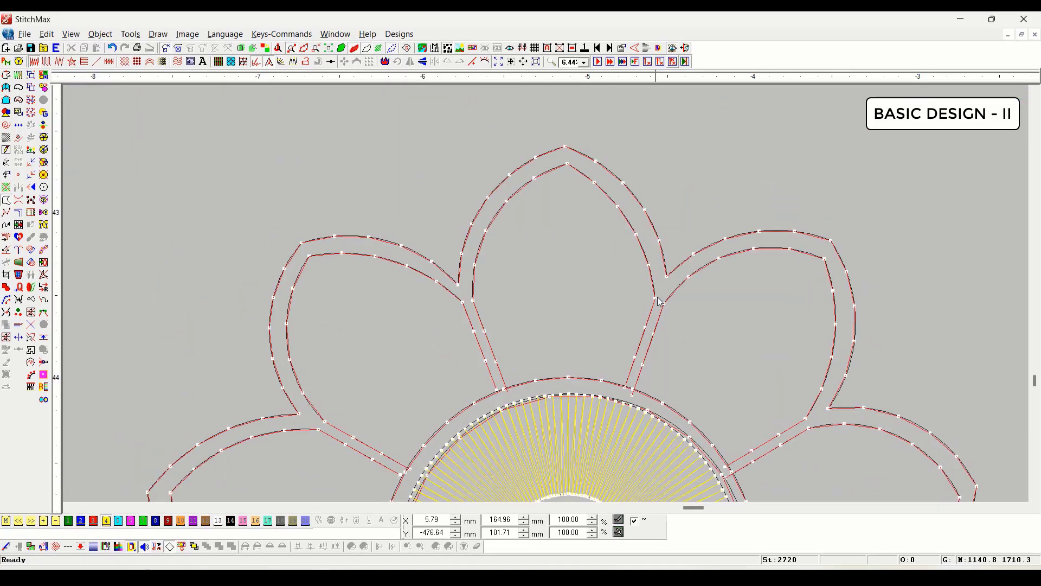
{"action": "scroll", "coordinate": [450, 367], "scroll_direction": "down", "scroll_amount": 3}
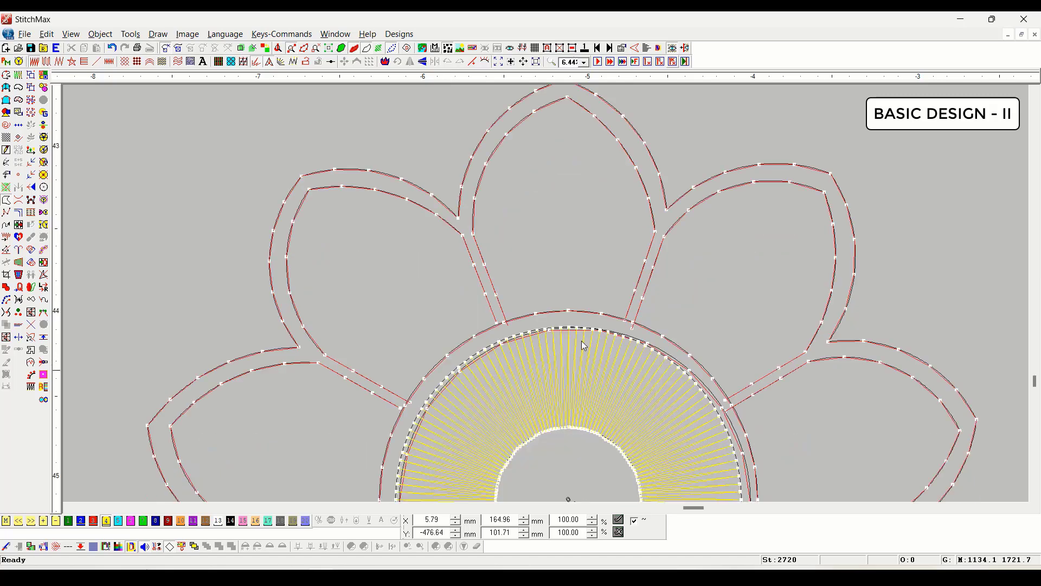
{"action": "scroll", "coordinate": [584, 238], "scroll_direction": "up", "scroll_amount": 2}
{"action": "scroll", "coordinate": [582, 246], "scroll_direction": "up", "scroll_amount": 2}
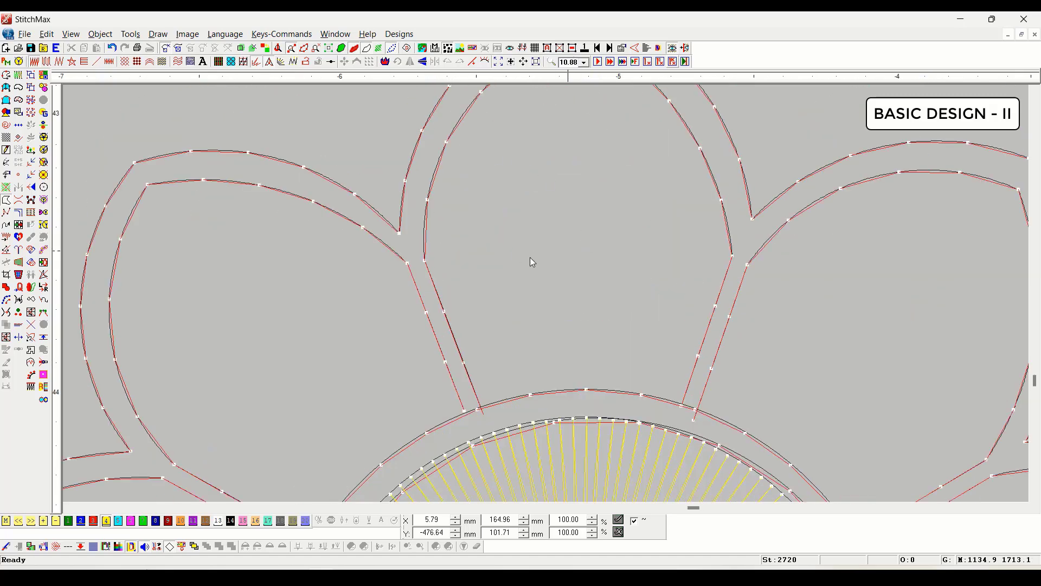
{"action": "key", "text": "i"}
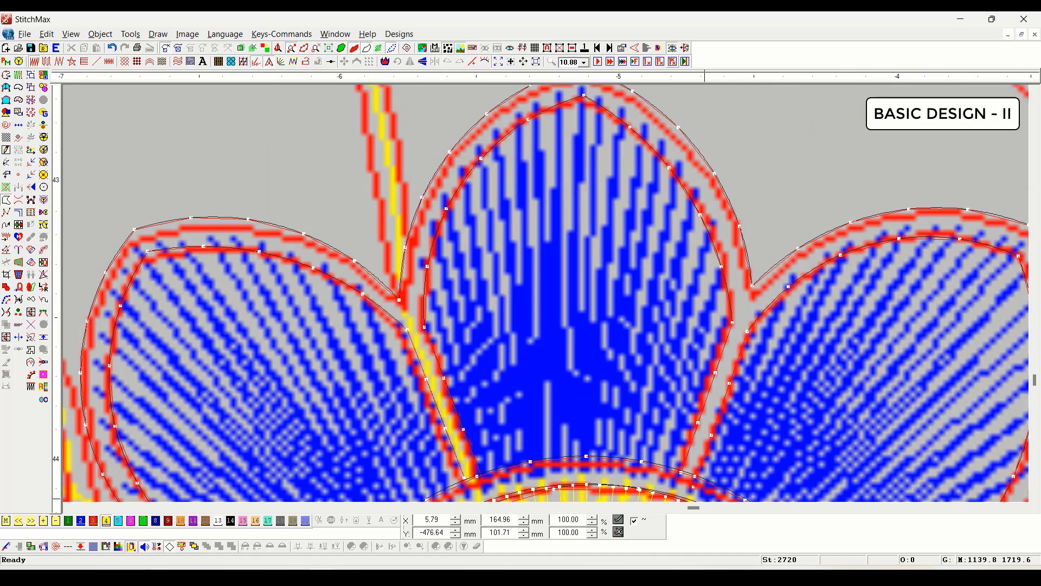
{"action": "scroll", "coordinate": [543, 316], "scroll_direction": "up", "scroll_amount": 3}
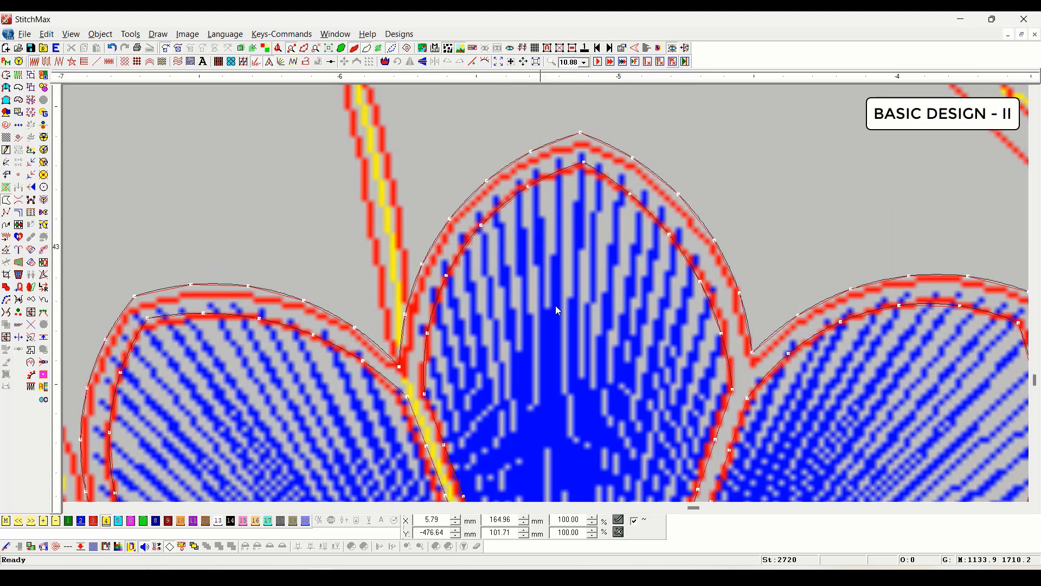
{"action": "left_click", "coordinate": [6, 100]}
{"action": "scroll", "coordinate": [390, 233], "scroll_direction": "down", "scroll_amount": 3}
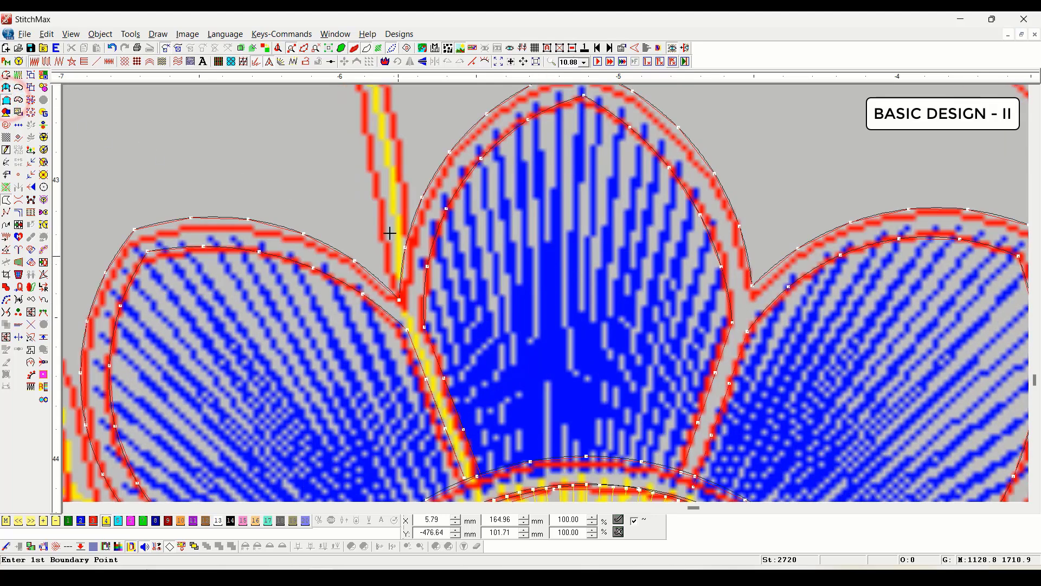
{"action": "left_click", "coordinate": [411, 324]}
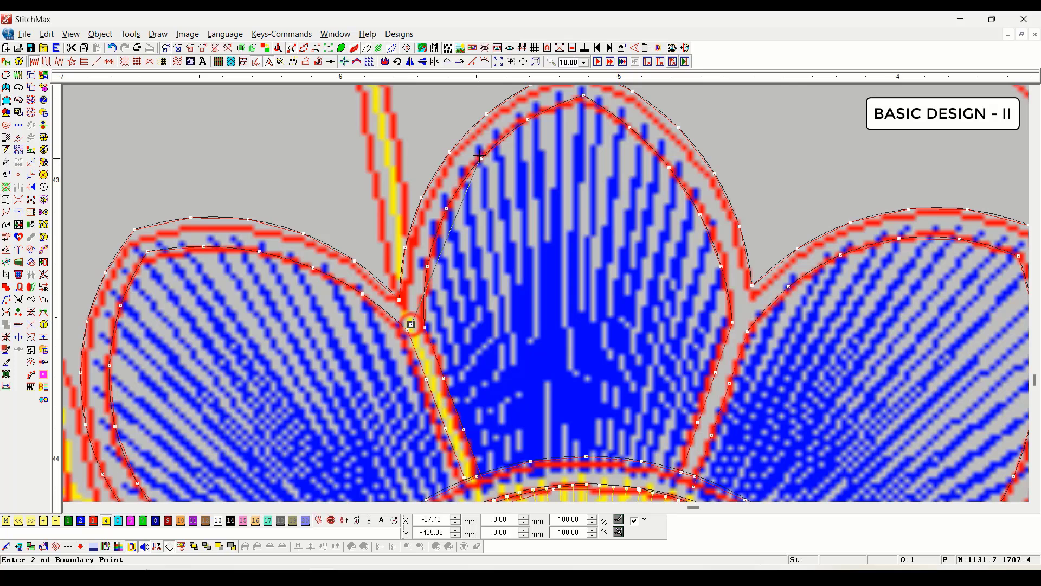
{"action": "left_click", "coordinate": [471, 152]}
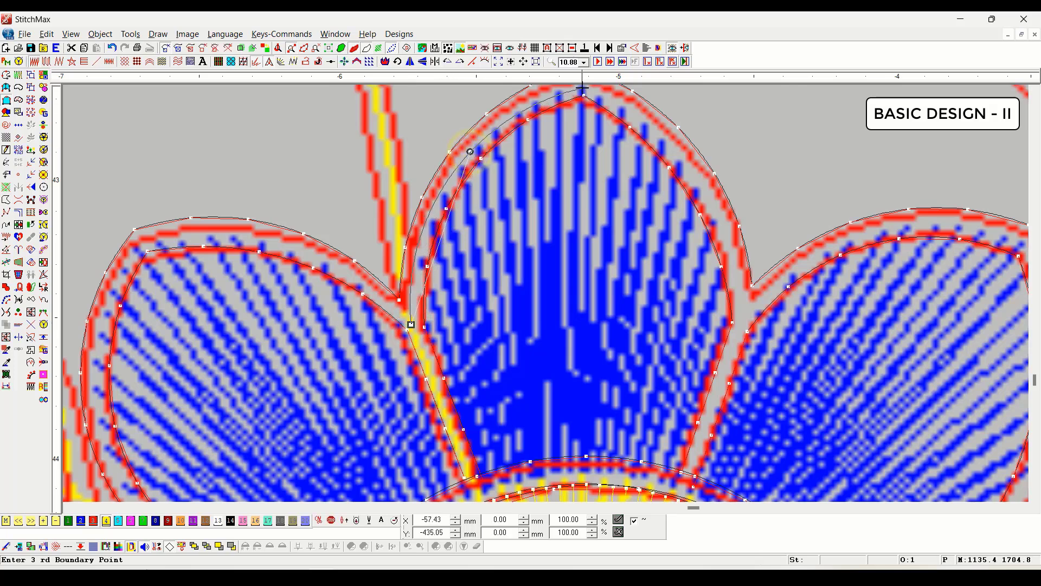
{"action": "left_click", "coordinate": [583, 90]}
{"action": "key", "text": "ctrl+w"}
{"action": "left_click", "coordinate": [691, 170]}
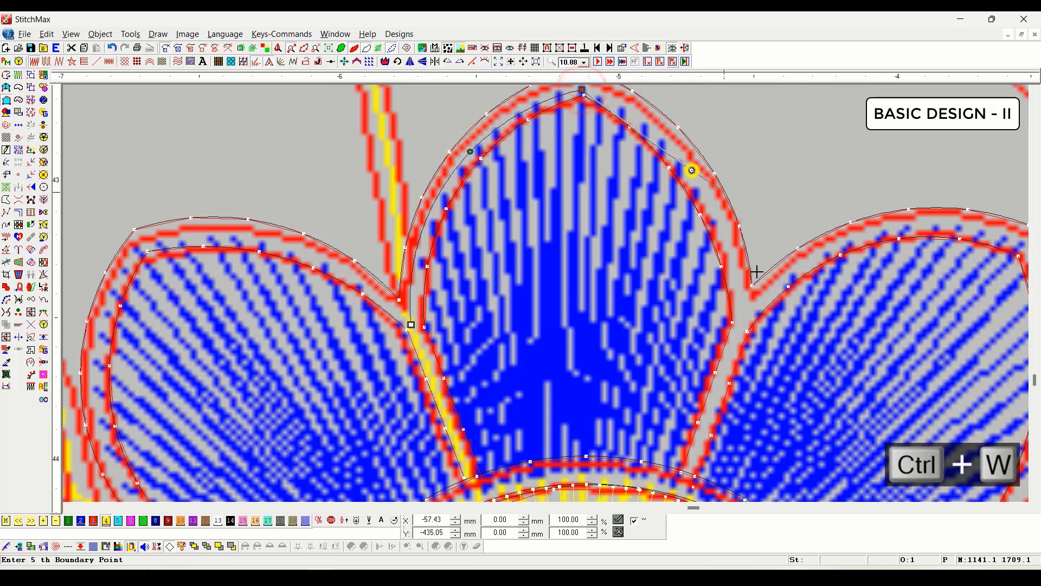
{"action": "left_click", "coordinate": [745, 312]}
{"action": "right_click", "coordinate": [745, 305]}
Trace the petal's second boundary curve along the flower's centre ring, completing a filled petal about 12 by 14.5 mm.
{"action": "scroll", "coordinate": [515, 396], "scroll_direction": "down", "scroll_amount": 1}
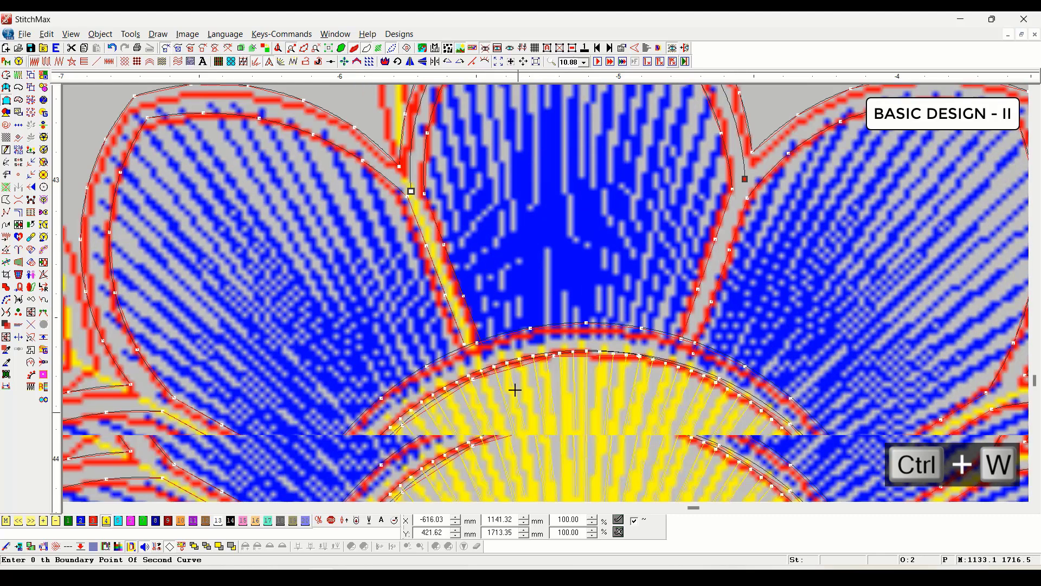
{"action": "scroll", "coordinate": [686, 251], "scroll_direction": "up", "scroll_amount": 1}
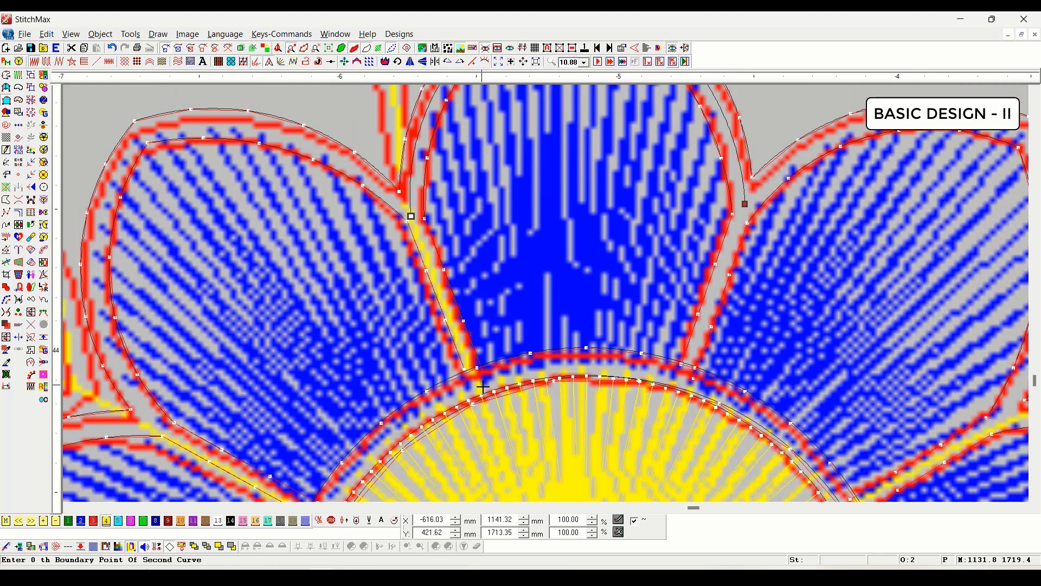
{"action": "right_click", "coordinate": [670, 381]}
{"action": "scroll", "coordinate": [492, 393], "scroll_direction": "up", "scroll_amount": 3}
{"action": "key", "text": "minus"}
{"action": "key", "text": "minus"}
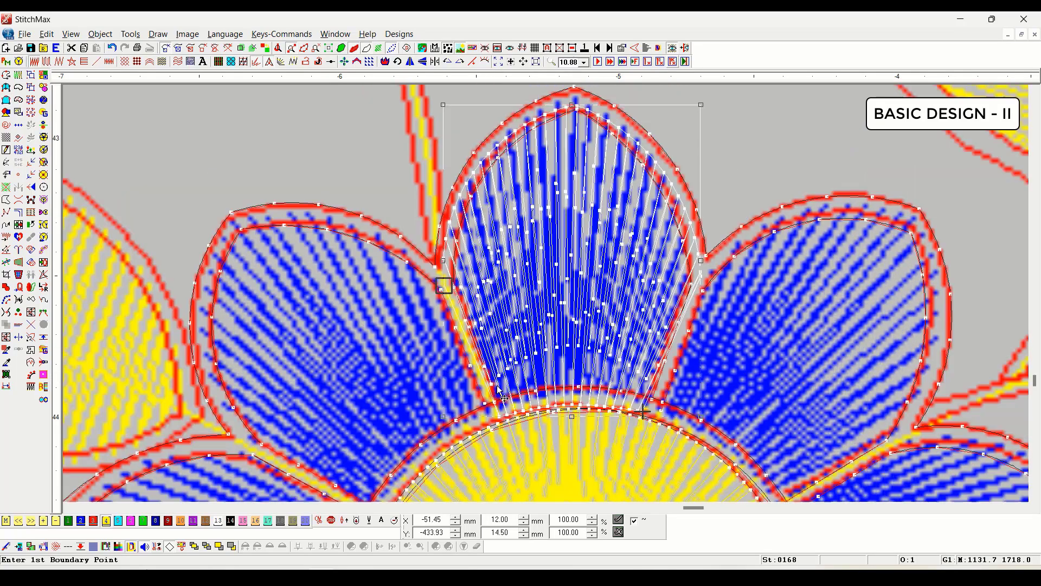
Hide the background image and set the top petal's satin fill stitch spacing to 0.75 mm.
{"action": "key", "text": "i"}
{"action": "scroll", "coordinate": [659, 330], "scroll_direction": "down", "scroll_amount": 2}
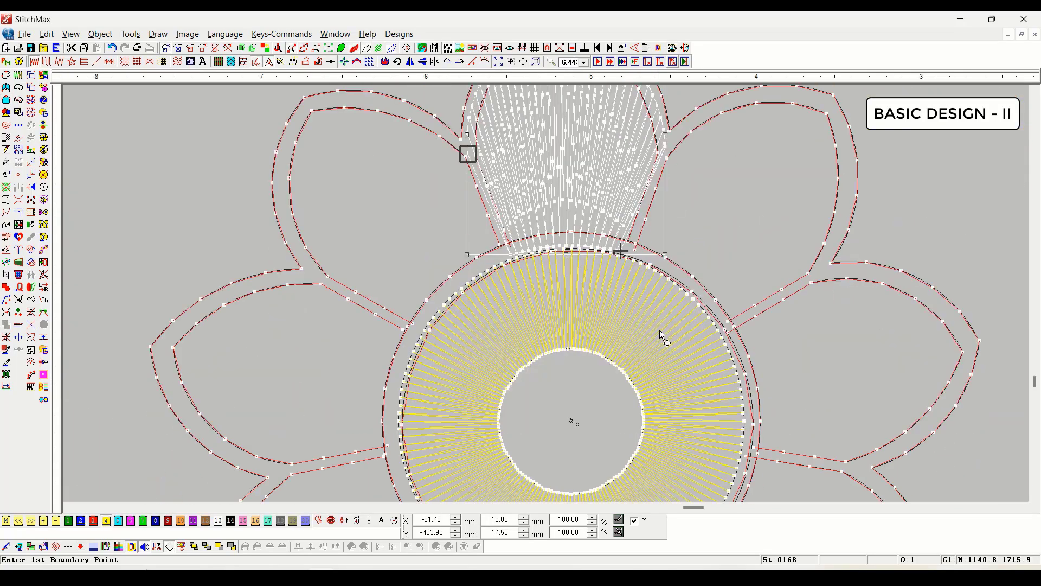
{"action": "left_click", "coordinate": [255, 63]}
{"action": "type", "text": "."}
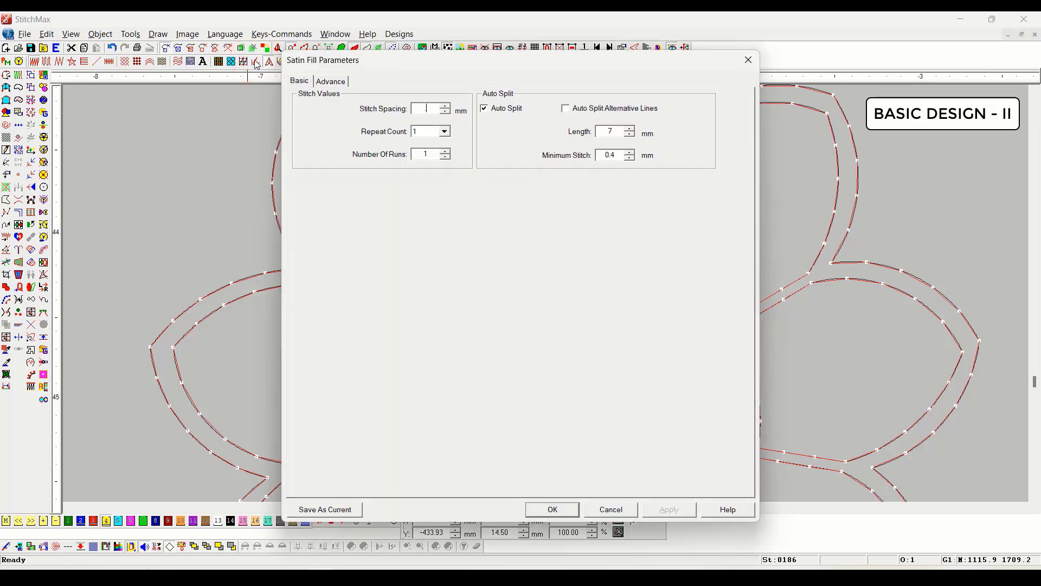
{"action": "type", "text": "75"}
{"action": "key", "text": "Return"}
Recolour the satin fill of the flower's top petal blue.
{"action": "key", "text": "minus"}
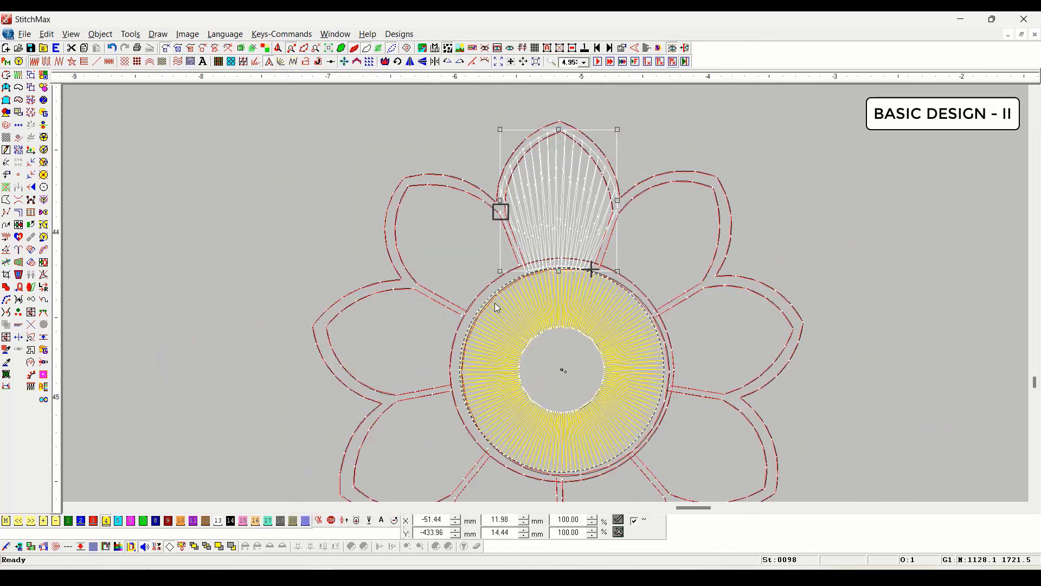
{"action": "left_click", "coordinate": [291, 270]}
{"action": "left_click", "coordinate": [546, 227]}
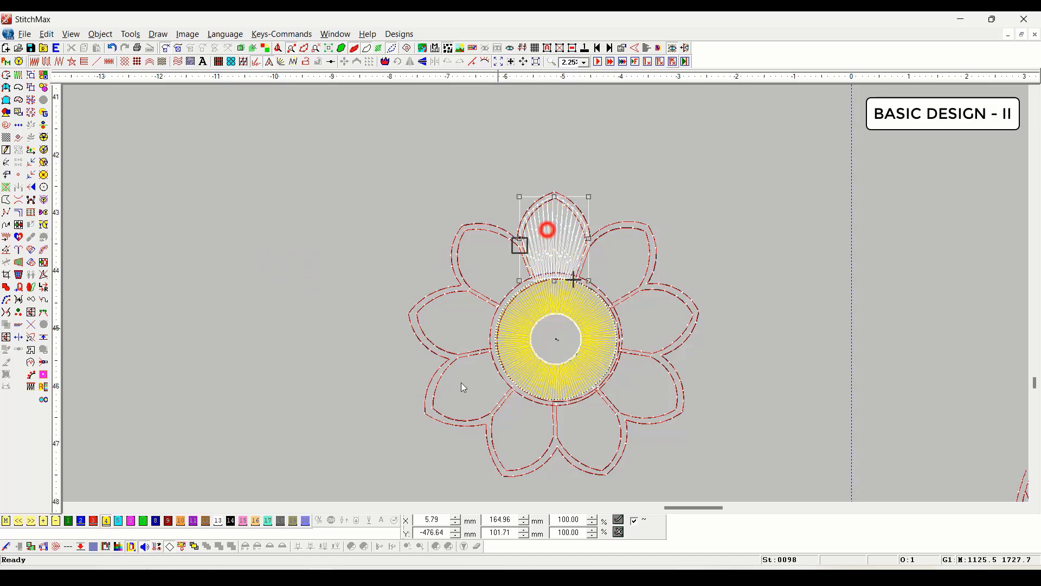
{"action": "left_click", "coordinate": [80, 520]}
{"action": "left_click", "coordinate": [186, 294]}
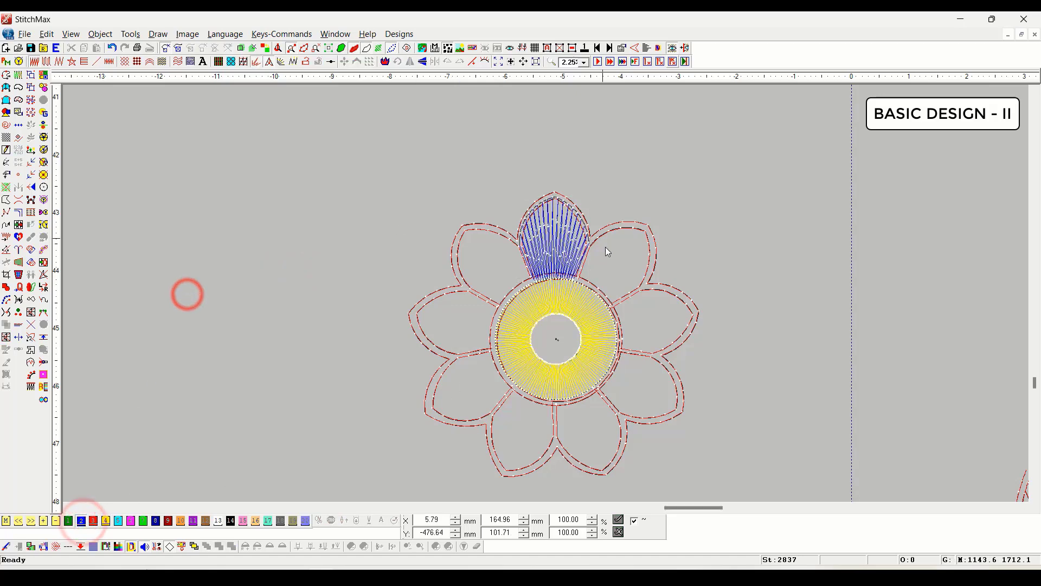
Show the background image and compare the large flower's petals, centre and surrounding leaves with it.
{"action": "key", "text": "minus"}
{"action": "key", "text": "minus"}
{"action": "right_click", "coordinate": [334, 442]}
{"action": "left_click_drag", "start_coordinate": [319, 209], "coordinate": [598, 405]}
{"action": "key", "text": "Right"}
{"action": "key", "text": "Right"}
{"action": "key", "text": "Right"}
{"action": "key", "text": "minus"}
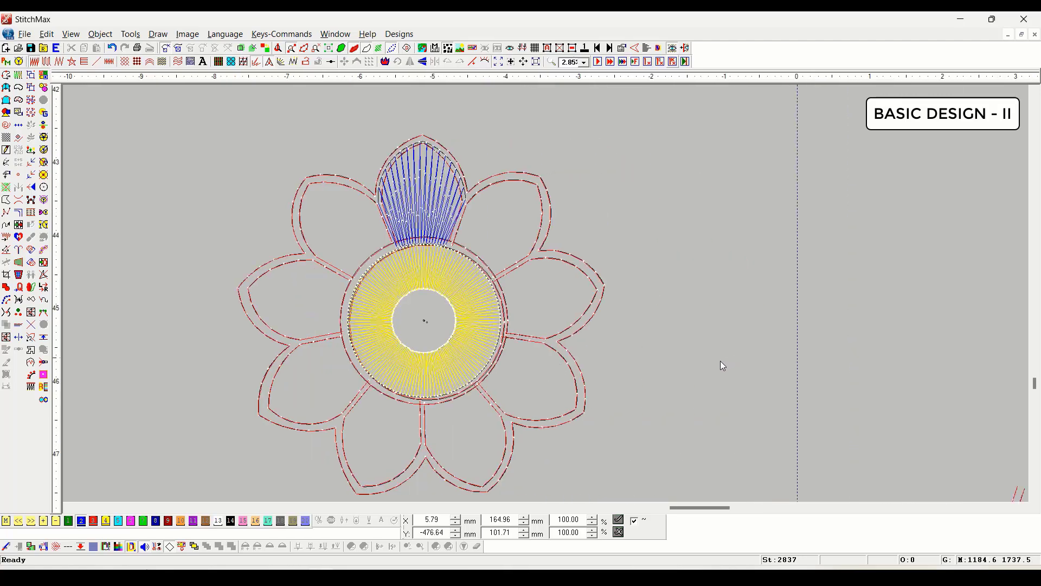
{"action": "key", "text": "plus"}
{"action": "key", "text": "plus"}
{"action": "key", "text": "plus"}
{"action": "key", "text": "plus"}
{"action": "key", "text": "plus"}
{"action": "key", "text": "i"}
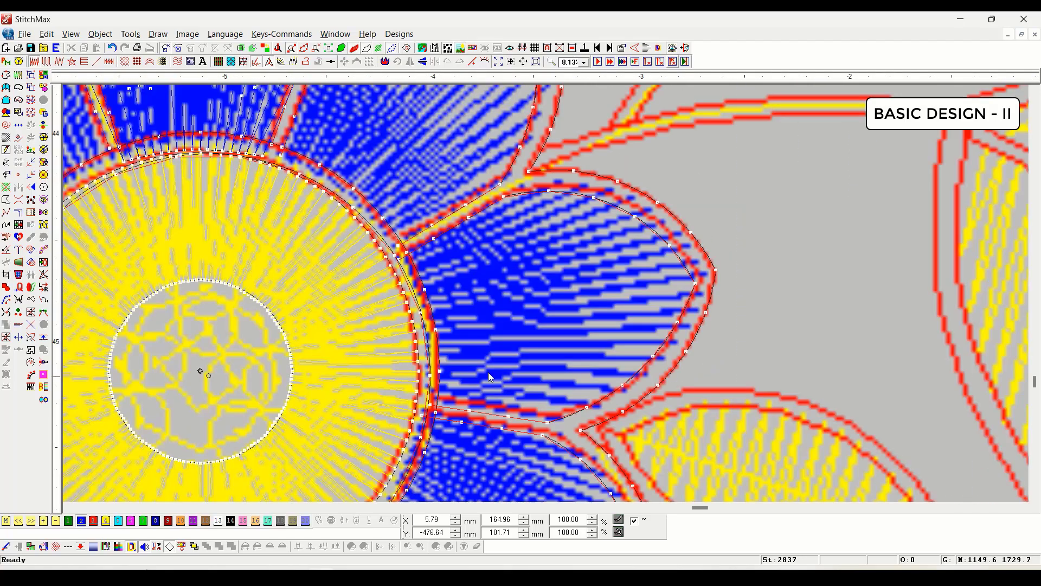
{"action": "key", "text": "minus"}
{"action": "key", "text": "minus"}
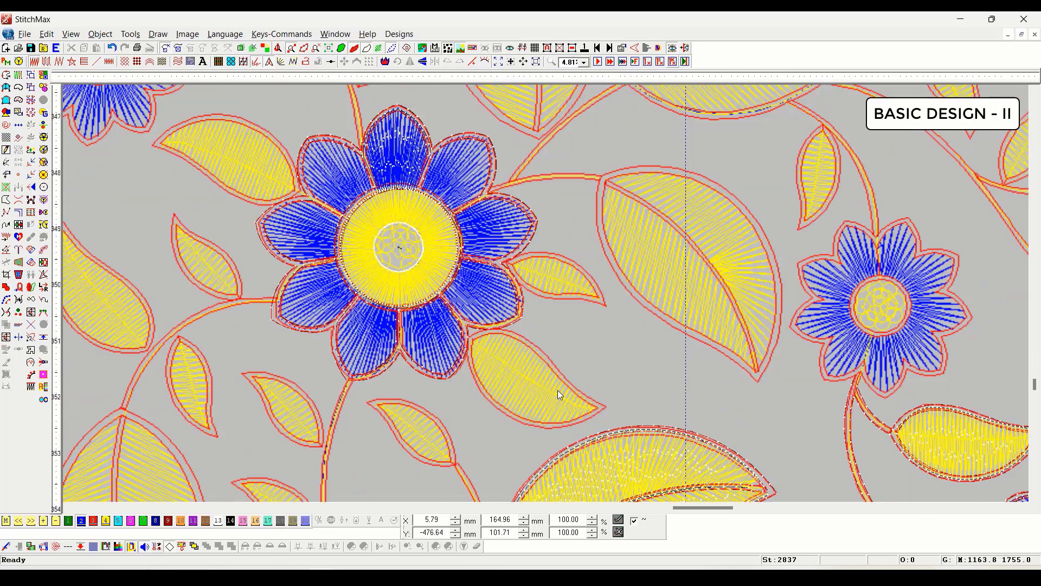
Hide the background image and delete the blue satin fill from the flower's top petal.
{"action": "key", "text": "i"}
{"action": "left_click", "coordinate": [400, 162]}
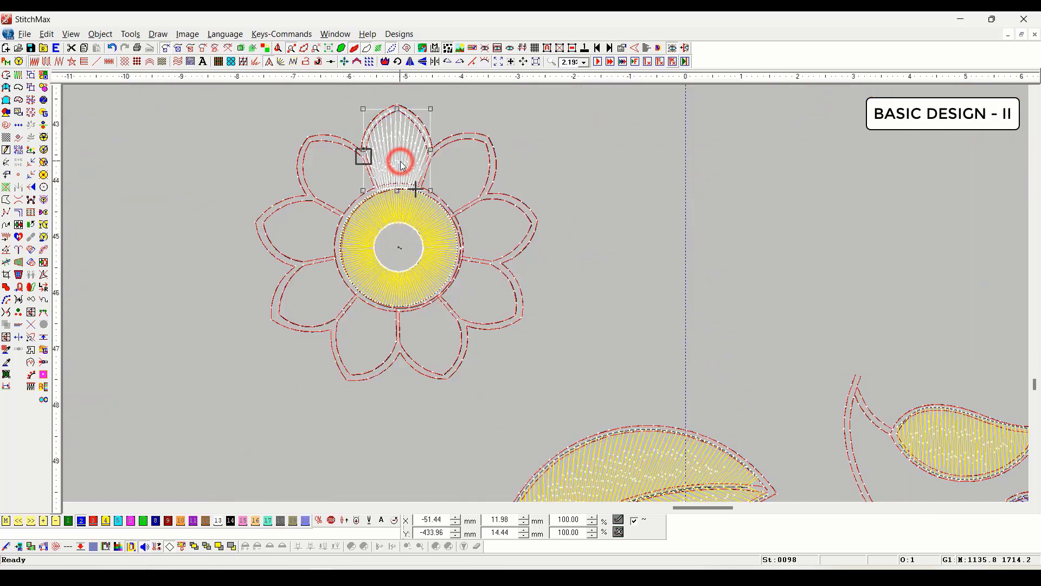
{"action": "key", "text": "Delete"}
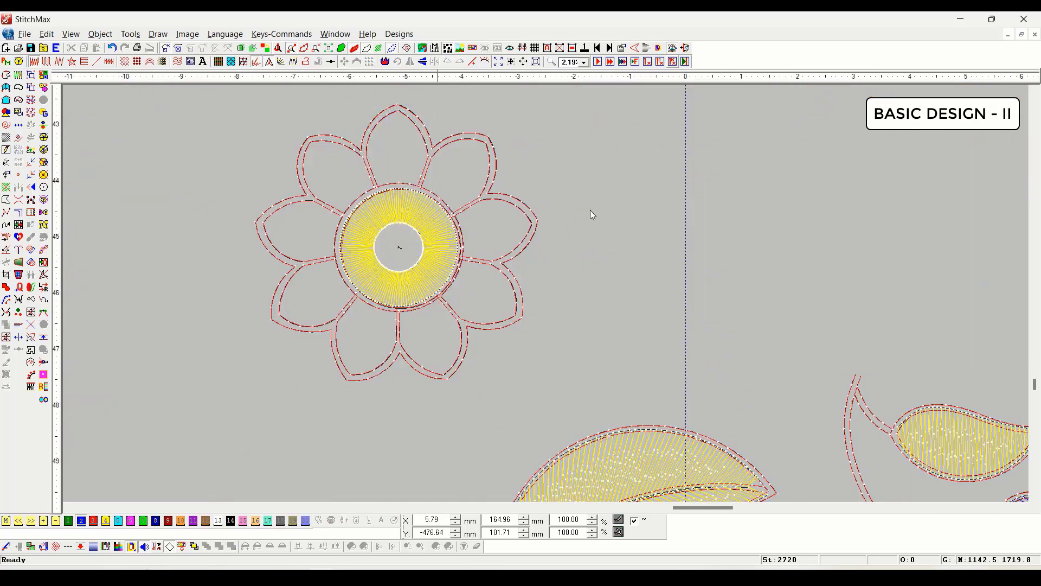
Check the flower's upper petal outlines against the background image, hiding the image again after the comparison.
{"action": "key", "text": "Left"}
{"action": "key", "text": "Left"}
{"action": "key", "text": "Left"}
{"action": "key", "text": "Up"}
{"action": "key", "text": "Up"}
{"action": "key", "text": "Up"}
{"action": "key", "text": "plus"}
{"action": "key", "text": "plus"}
{"action": "key", "text": "plus"}
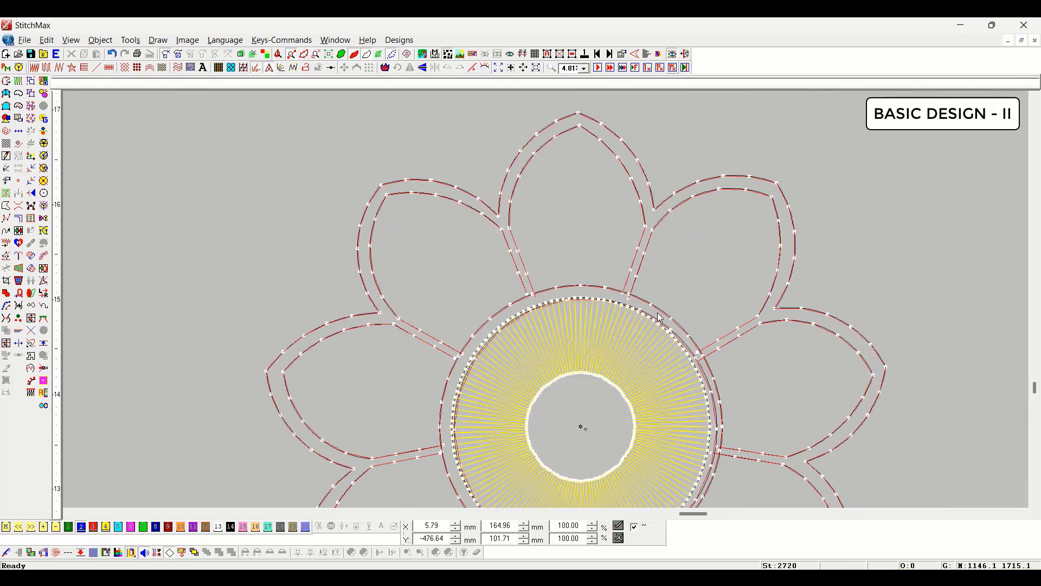
{"action": "key", "text": "i"}
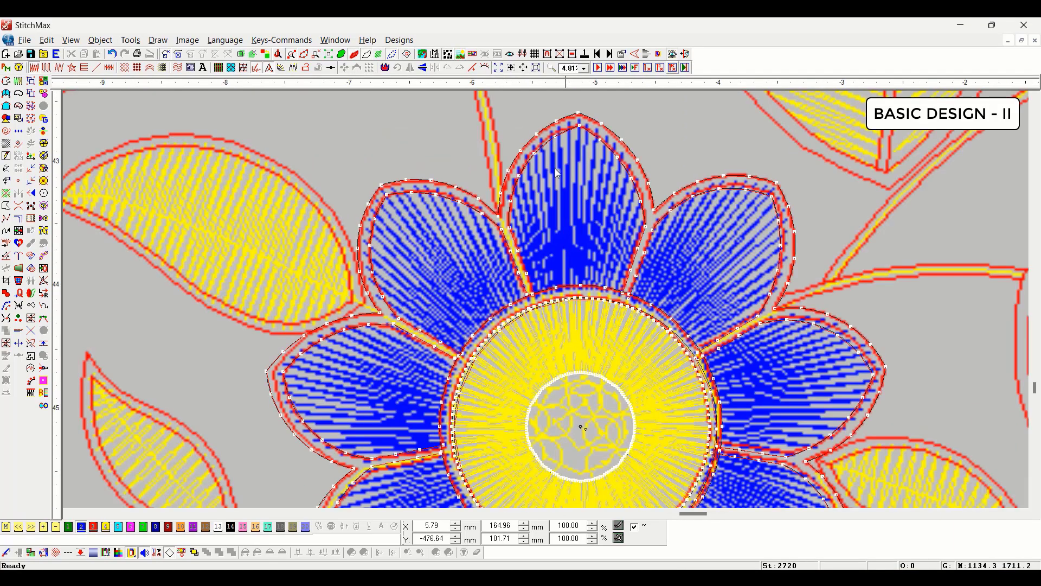
{"action": "key", "text": "i"}
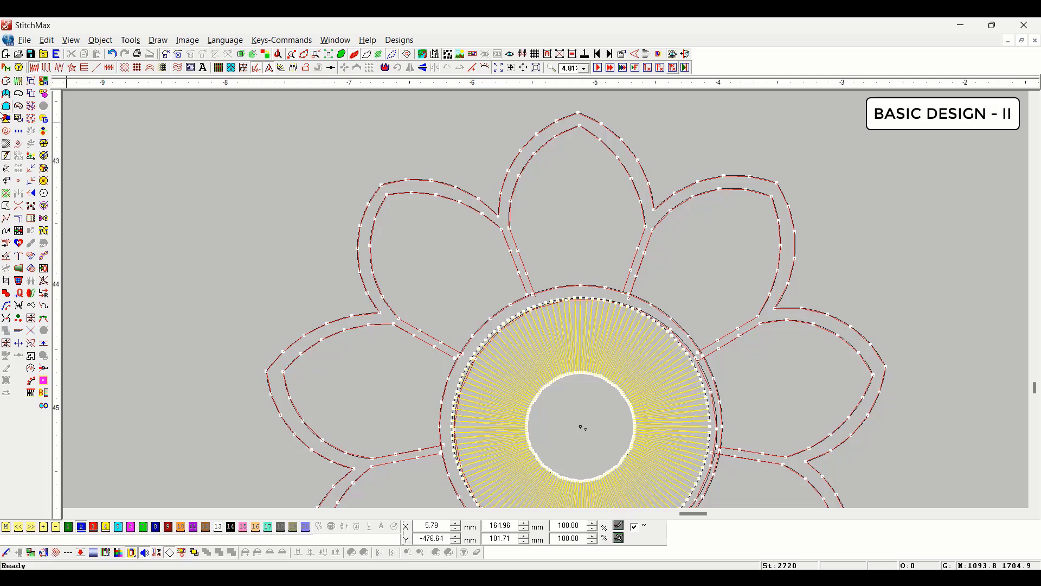
Trace the first boundary curve of a new fill between the top petal's double outlines, with a sharp corner at the tip.
{"action": "left_click", "coordinate": [5, 106]}
{"action": "scroll", "coordinate": [442, 268], "scroll_direction": "up", "scroll_amount": 1}
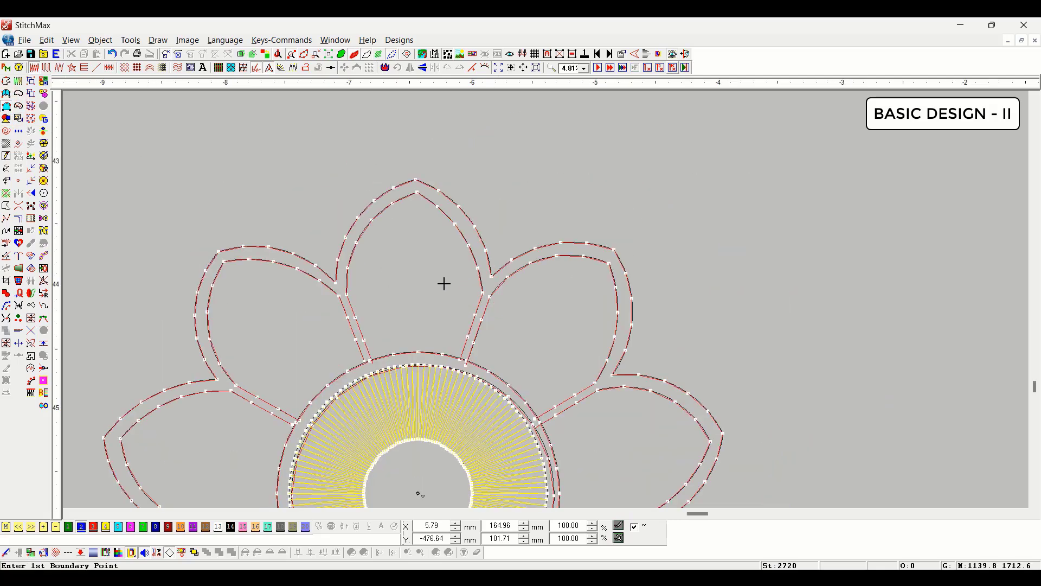
{"action": "left_click", "coordinate": [279, 283]}
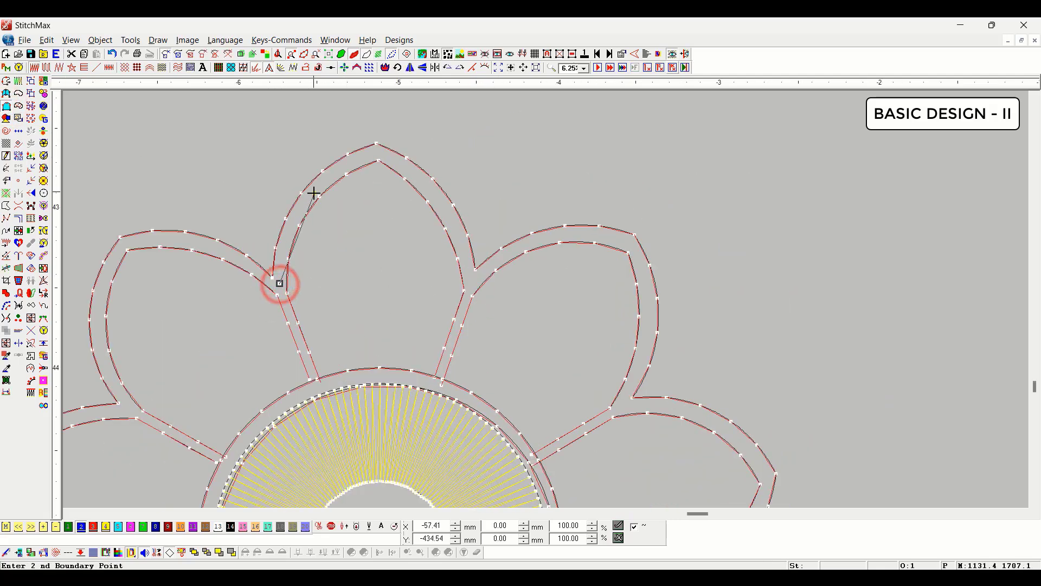
{"action": "right_click", "coordinate": [314, 194]}
{"action": "key", "text": "BackSpace"}
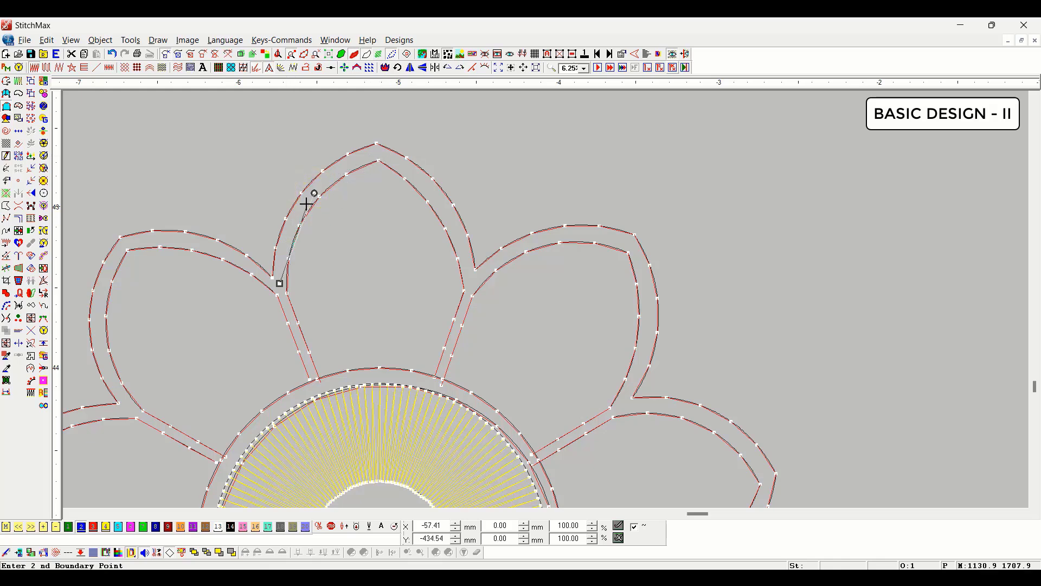
{"action": "right_click", "coordinate": [307, 198]}
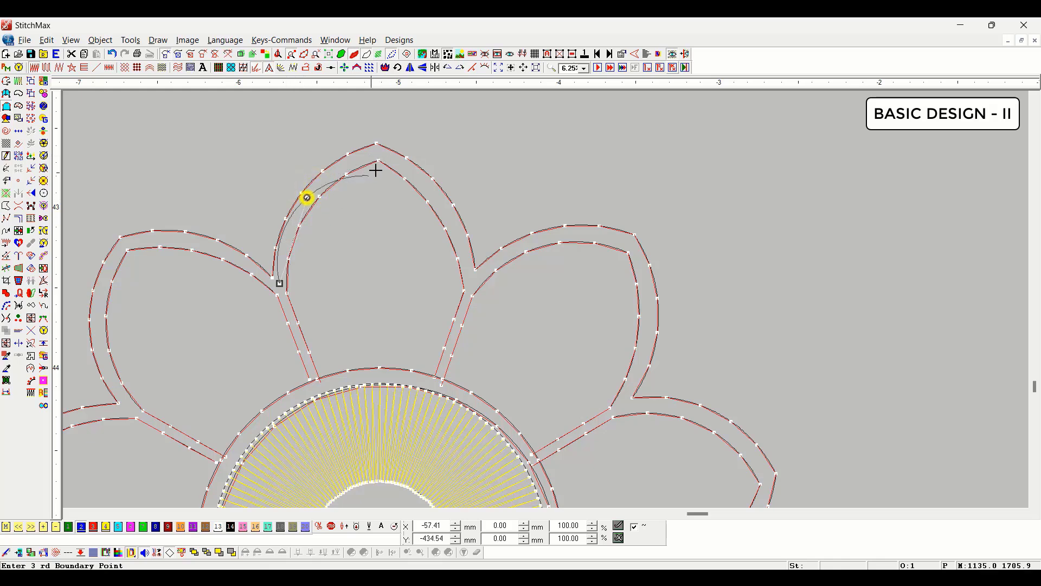
{"action": "right_click", "coordinate": [449, 214]}
{"action": "left_click", "coordinate": [469, 288]}
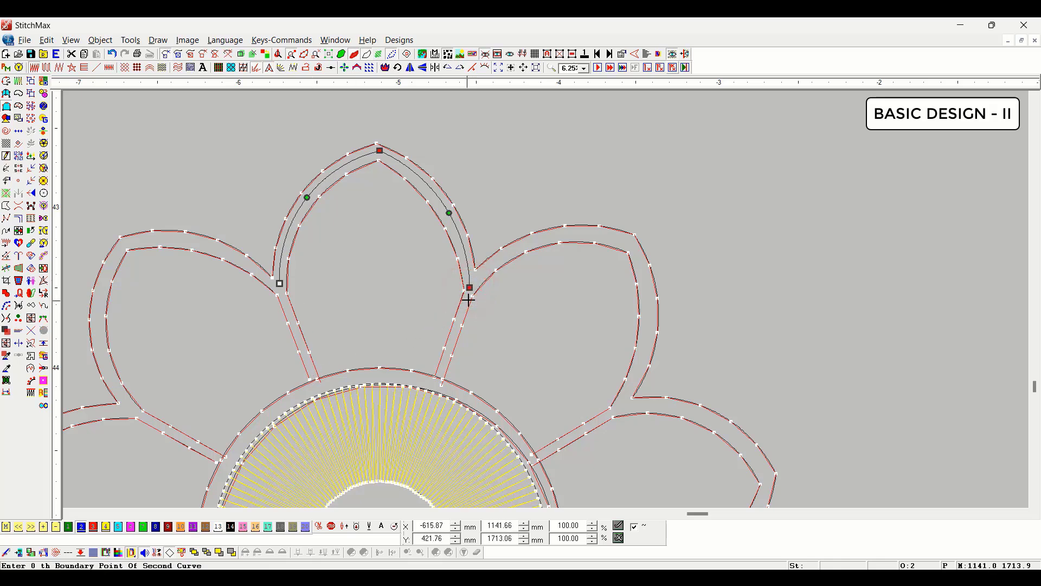
Trace the second boundary curve along the flower's centre ring, completing a satin-filled petal about 11.9 by 14.7 mm.
{"action": "right_click", "coordinate": [373, 375]}
{"action": "key", "text": "Return"}
{"action": "scroll", "coordinate": [435, 380], "scroll_direction": "up", "scroll_amount": 1}
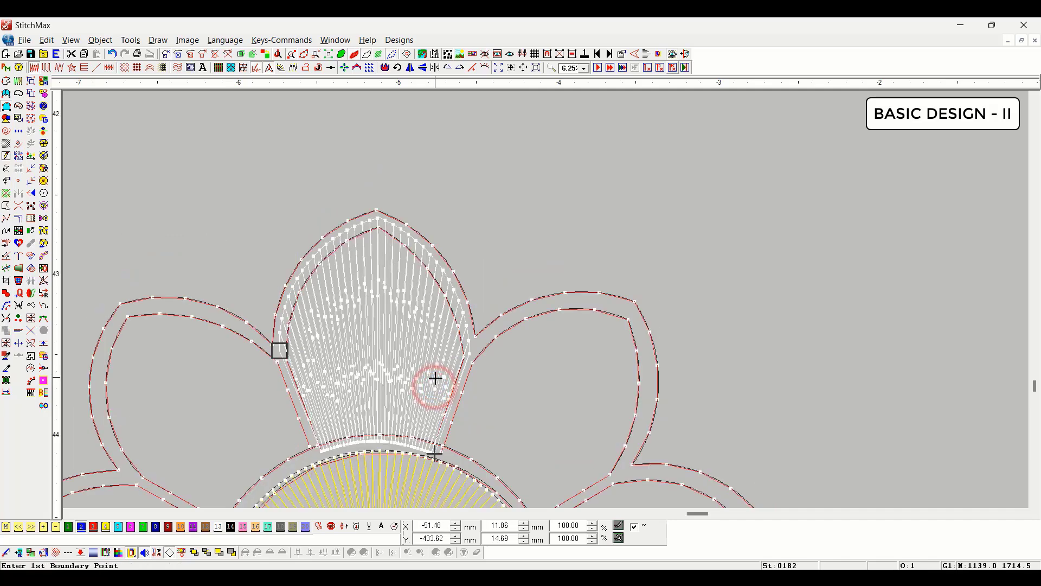
Set the new top petal's satin fill stitch spacing to 0.75 mm.
{"action": "scroll", "coordinate": [435, 374], "scroll_direction": "down", "scroll_amount": 2}
{"action": "double_click", "coordinate": [368, 222]}
{"action": "type", "text": ".5"}
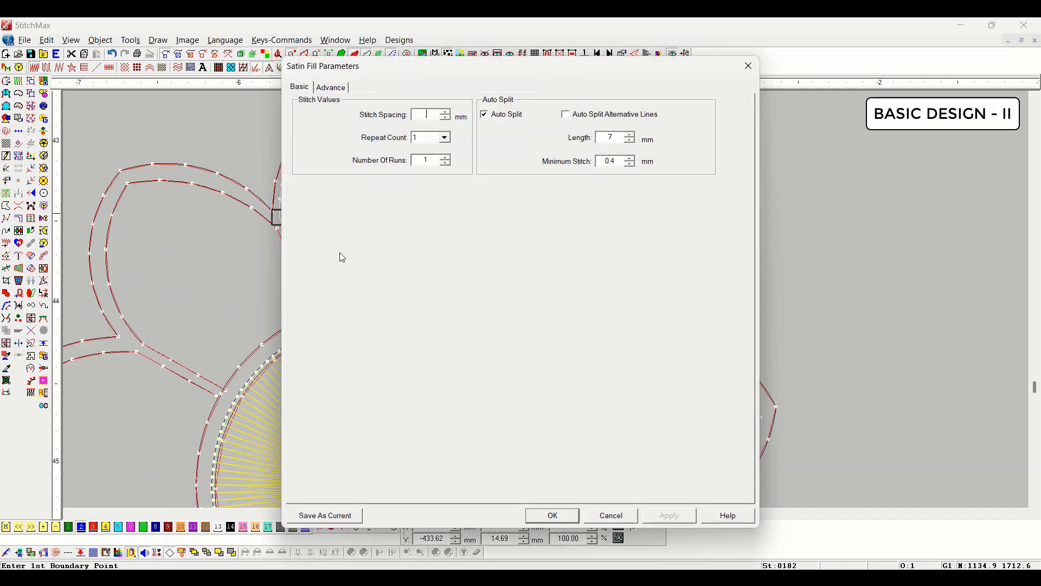
{"action": "type", "text": "7"}
{"action": "key", "text": "Return"}
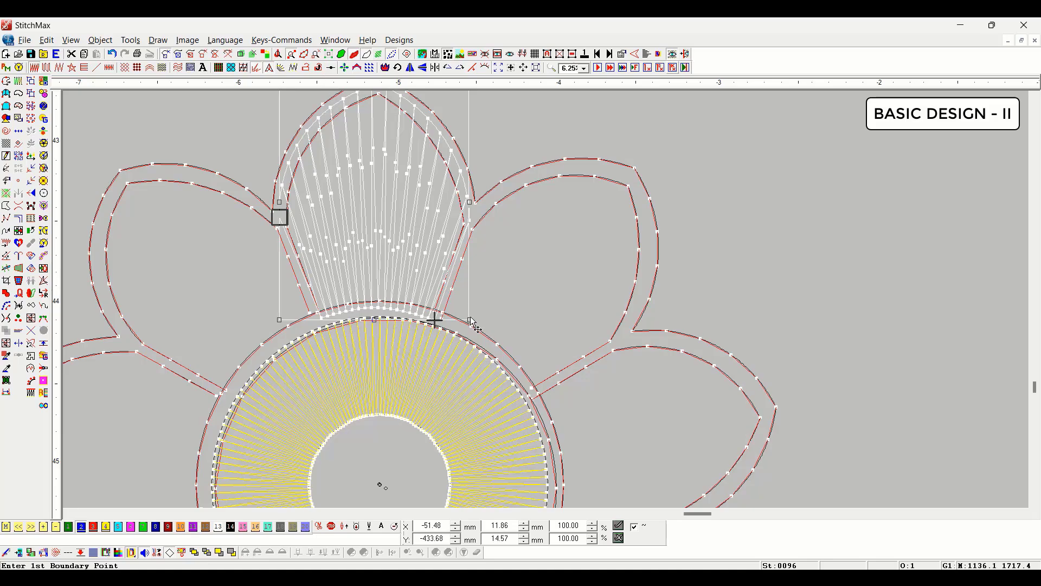
Deselect the petal and review the digitized flowers, leaves and stems against the background image.
{"action": "scroll", "coordinate": [471, 318], "scroll_direction": "down", "scroll_amount": 4}
{"action": "left_click", "coordinate": [745, 220]}
{"action": "scroll", "coordinate": [744, 219], "scroll_direction": "down", "scroll_amount": 1}
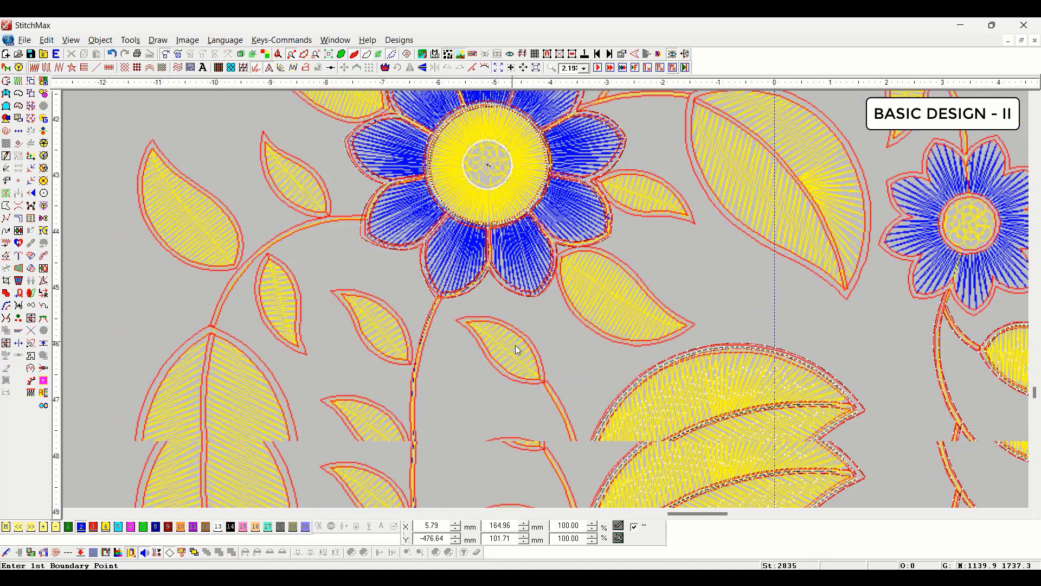
{"action": "scroll", "coordinate": [515, 345], "scroll_direction": "down", "scroll_amount": 3}
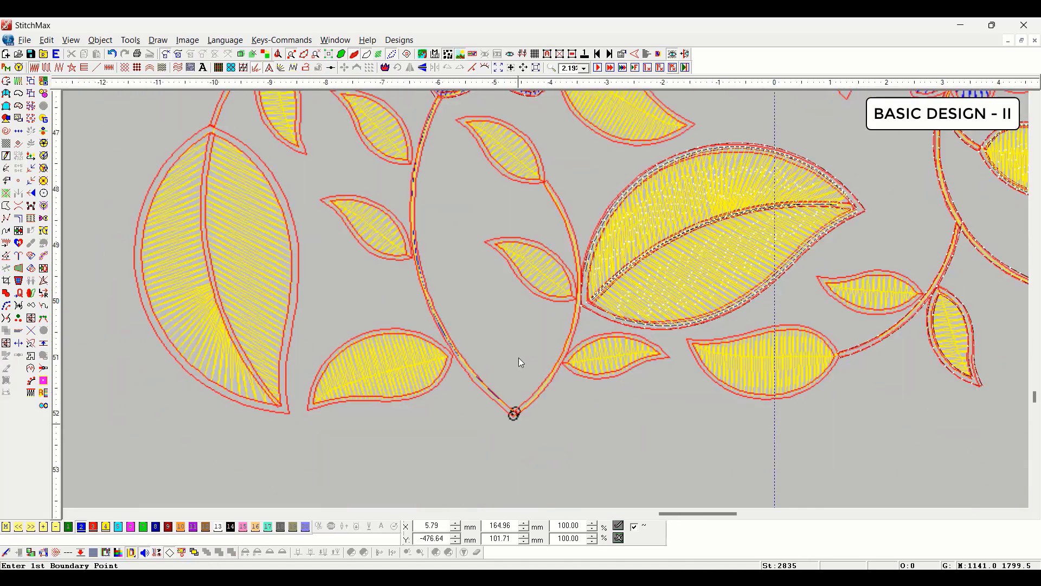
{"action": "scroll", "coordinate": [518, 357], "scroll_direction": "down", "scroll_amount": 2}
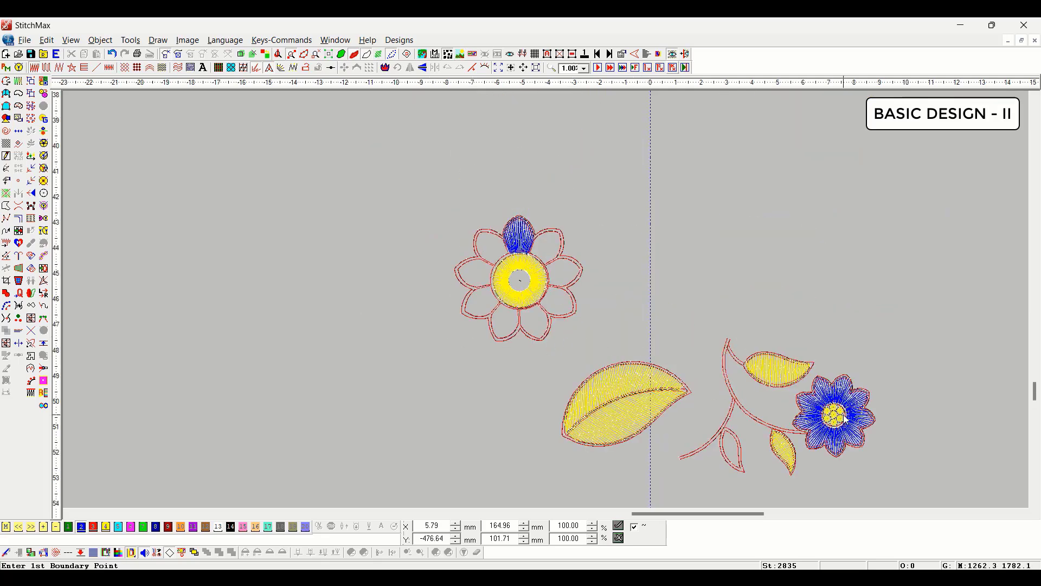
Toggle the filling display off and on to compare the leaves and small flower with and without their stitches.
{"action": "key", "text": "v"}
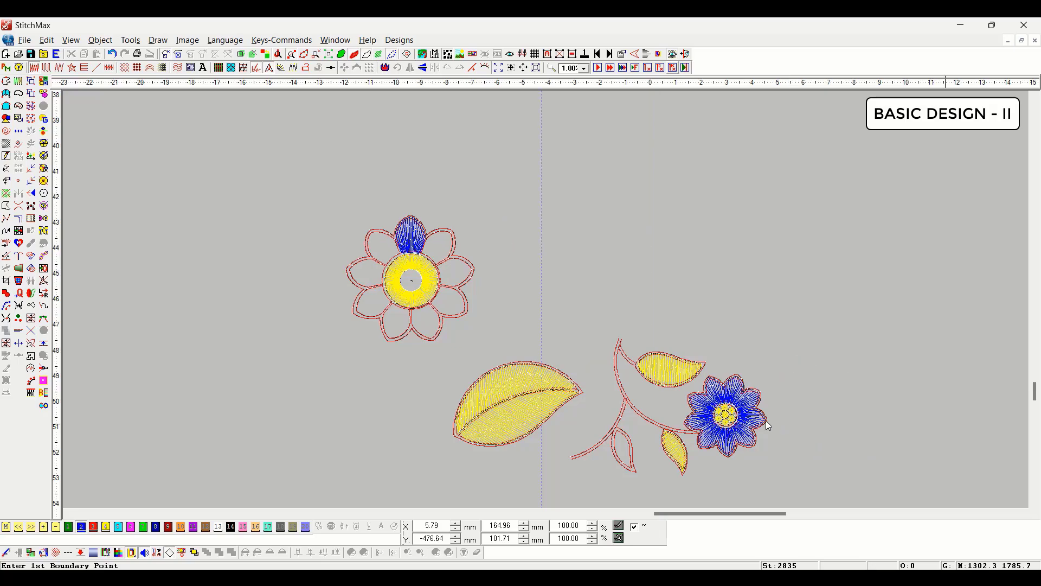
{"action": "scroll", "coordinate": [392, 340], "scroll_direction": "up", "scroll_amount": 2}
{"action": "scroll", "coordinate": [366, 369], "scroll_direction": "up", "scroll_amount": 3}
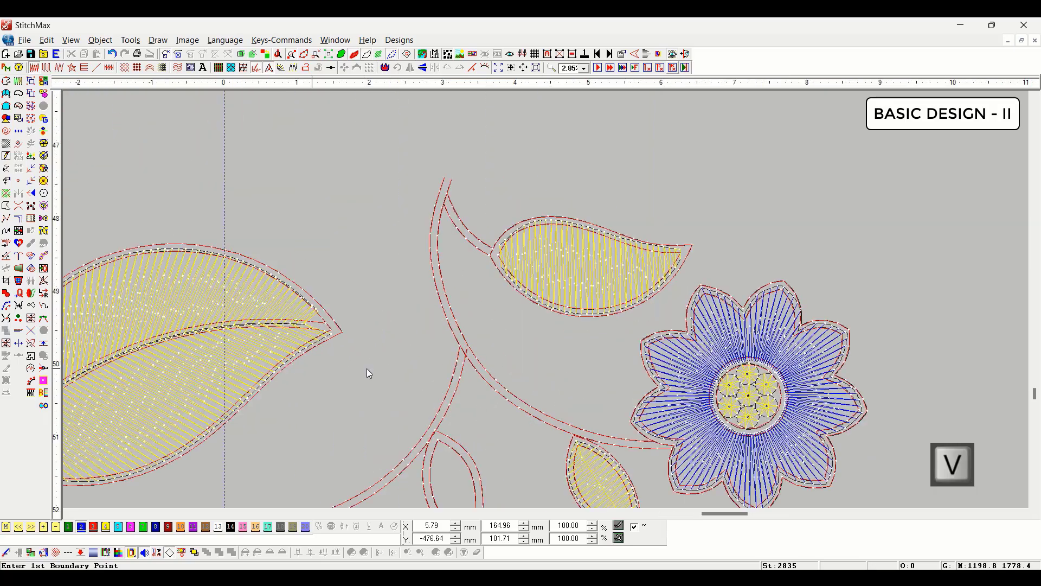
{"action": "key", "text": "v"}
{"action": "key", "text": "v"}
{"action": "key", "text": "v"}
{"action": "key", "text": "v"}
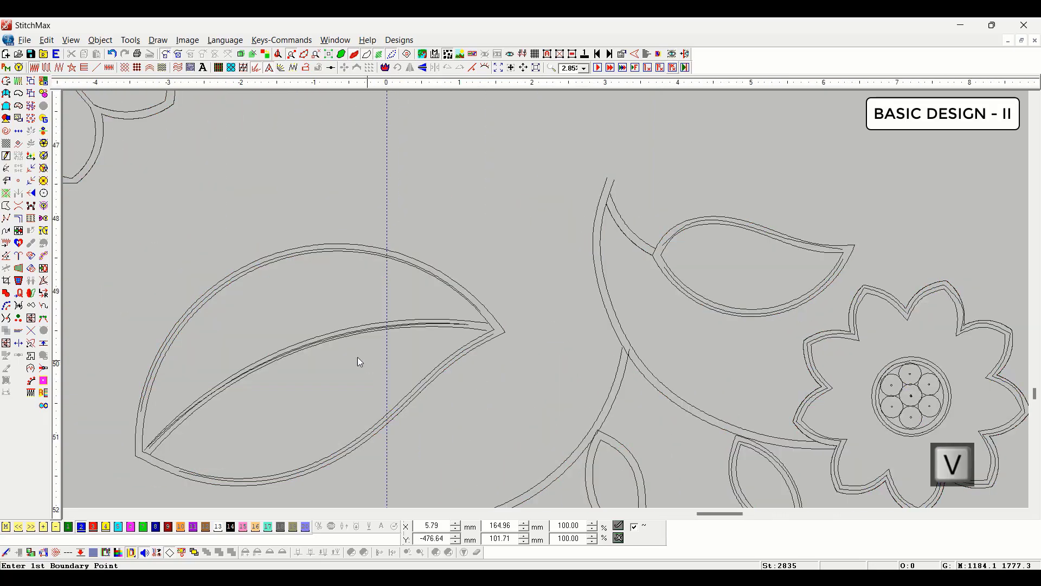
{"action": "key", "text": "v"}
{"action": "key", "text": "v"}
{"action": "key", "text": "v"}
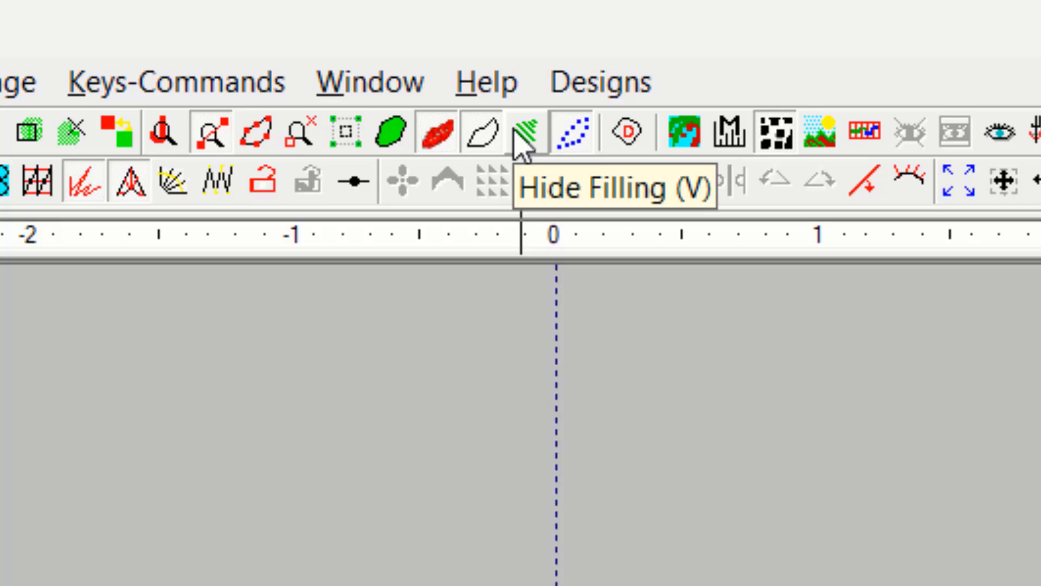
Leave the fill command and toggle the outline display while inspecting the large leaf's edge.
{"action": "left_click", "coordinate": [469, 264]}
{"action": "right_click", "coordinate": [385, 236]}
{"action": "right_click", "coordinate": [487, 310]}
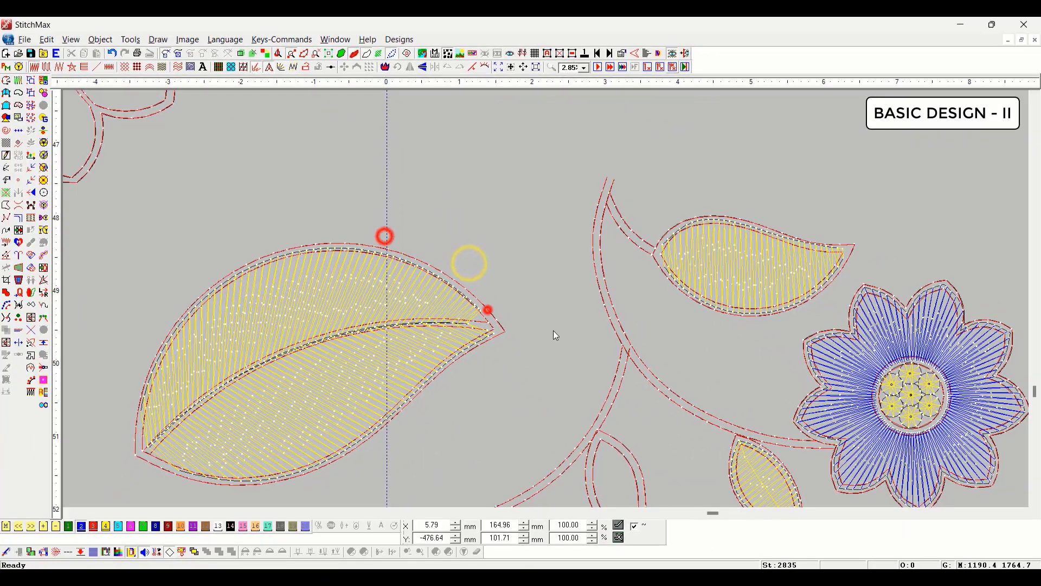
{"action": "scroll", "coordinate": [471, 321], "scroll_direction": "down", "scroll_amount": 2}
{"action": "left_click", "coordinate": [500, 185]}
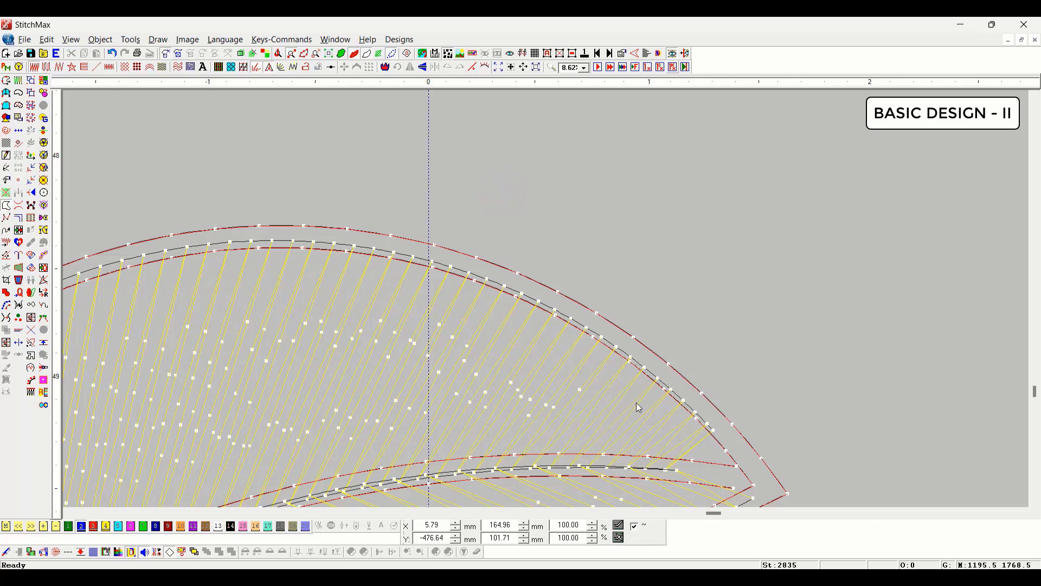
{"action": "scroll", "coordinate": [639, 407], "scroll_direction": "down", "scroll_amount": 3}
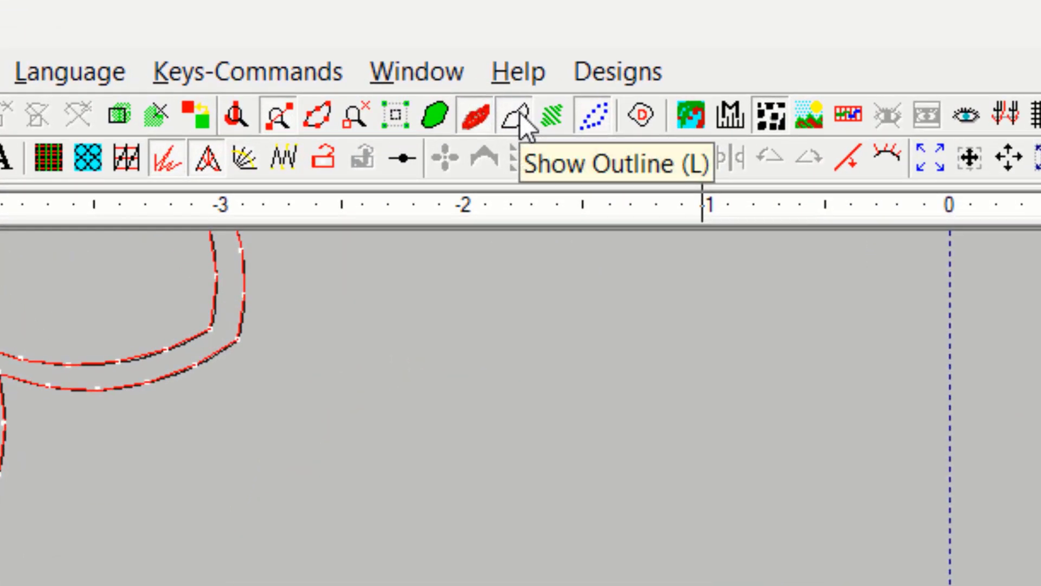
{"action": "key", "text": "l"}
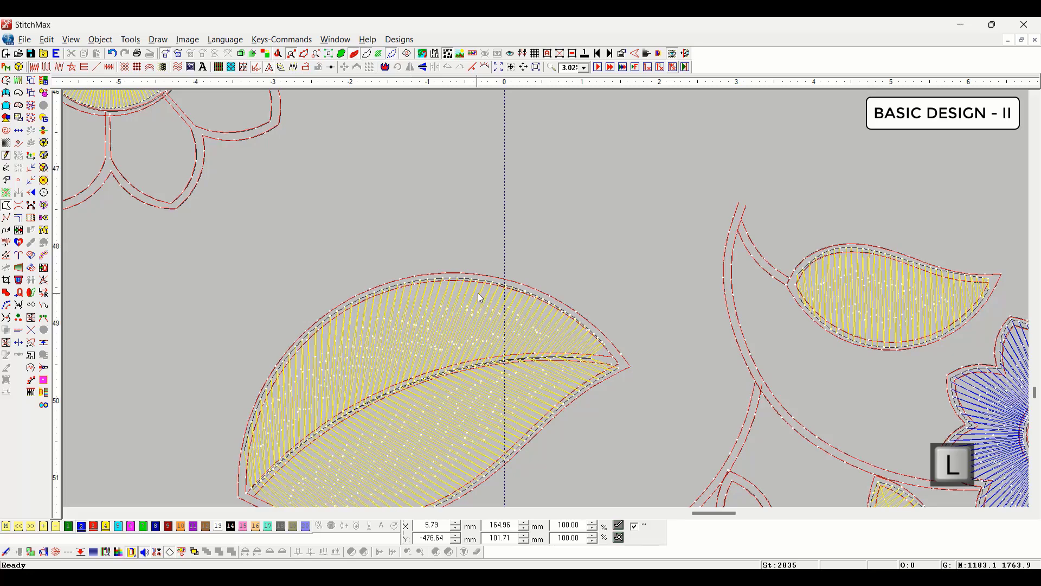
Toggle the stitch point display repeatedly while viewing the large leaf's upper edge up close.
{"action": "left_click", "coordinate": [386, 274]}
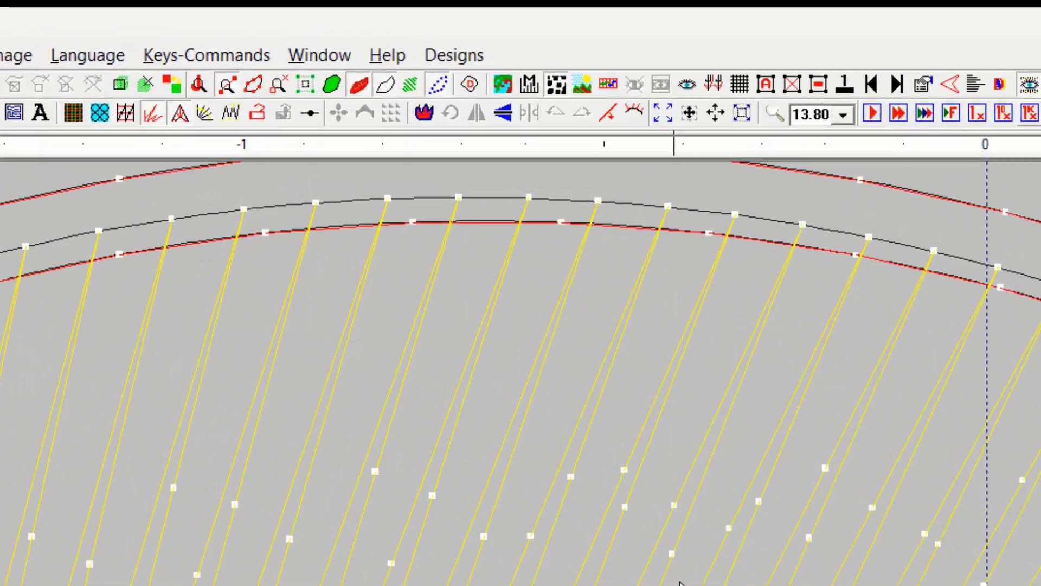
{"action": "key", "text": "period"}
{"action": "key", "text": "period"}
{"action": "key", "text": "period"}
{"action": "key", "text": "period"}
{"action": "key", "text": "period"}
{"action": "key", "text": "period"}
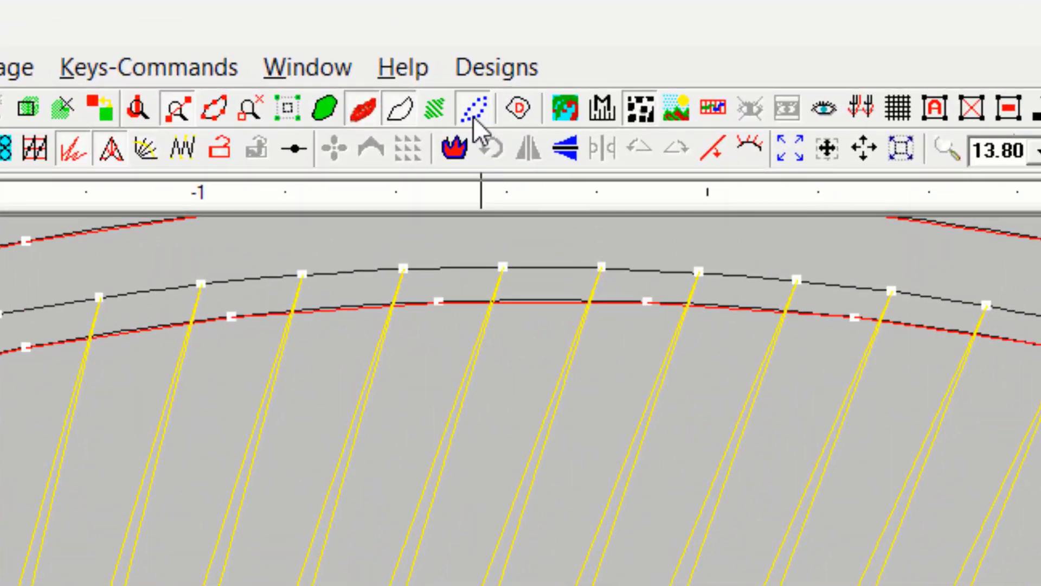
Show the whole design in 3D view.
{"action": "scroll", "coordinate": [619, 454], "scroll_direction": "down", "scroll_amount": 1}
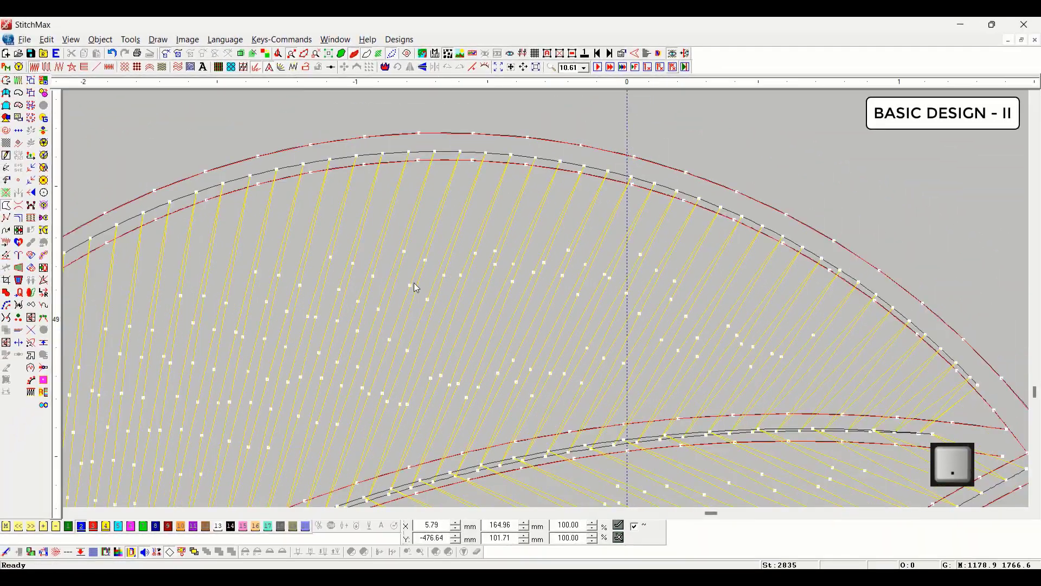
{"action": "key", "text": "t"}
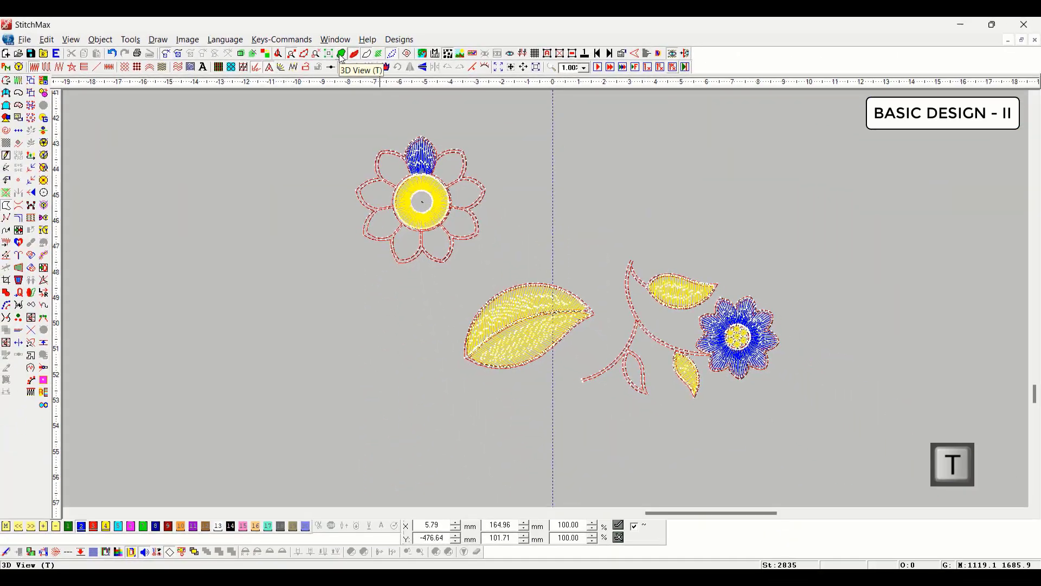
{"action": "left_click", "coordinate": [341, 54]}
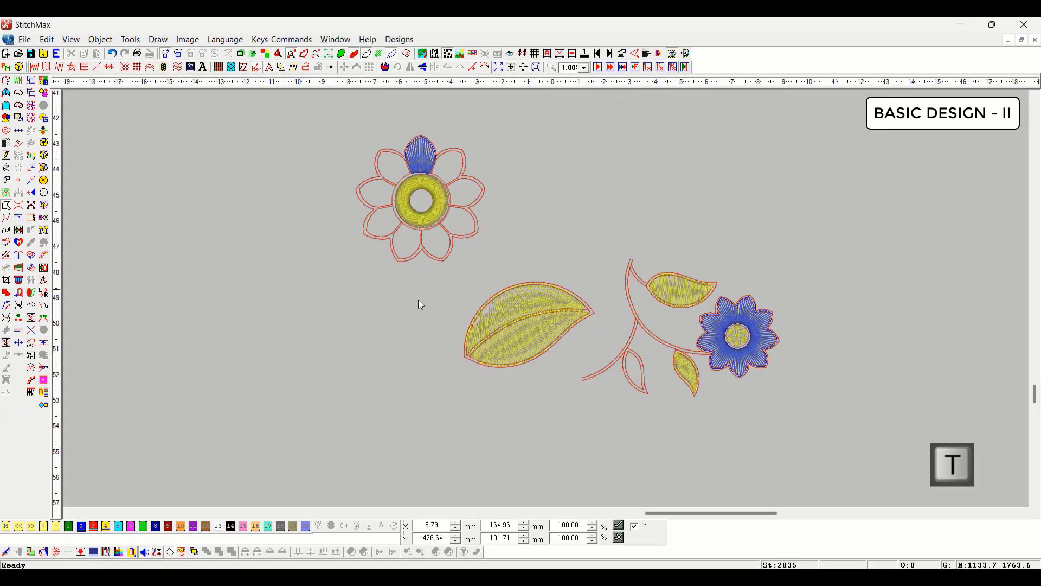
Examine the large flower's stitches up close in 3D view, and compare the stitched objects with the background artwork.
{"action": "left_click", "coordinate": [402, 205]}
{"action": "scroll", "coordinate": [649, 387], "scroll_direction": "up", "scroll_amount": 5}
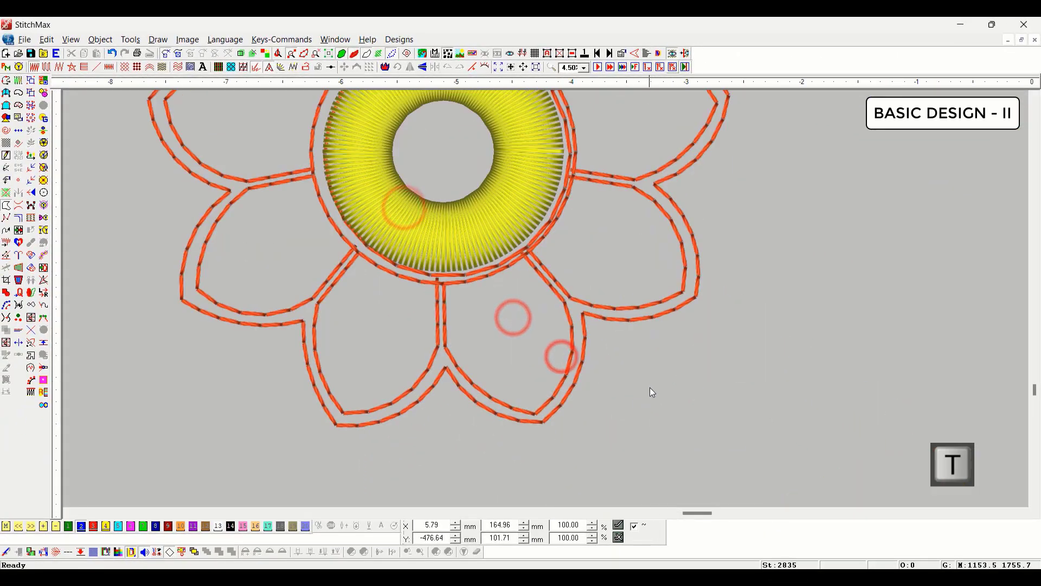
{"action": "scroll", "coordinate": [640, 385], "scroll_direction": "down", "scroll_amount": 5}
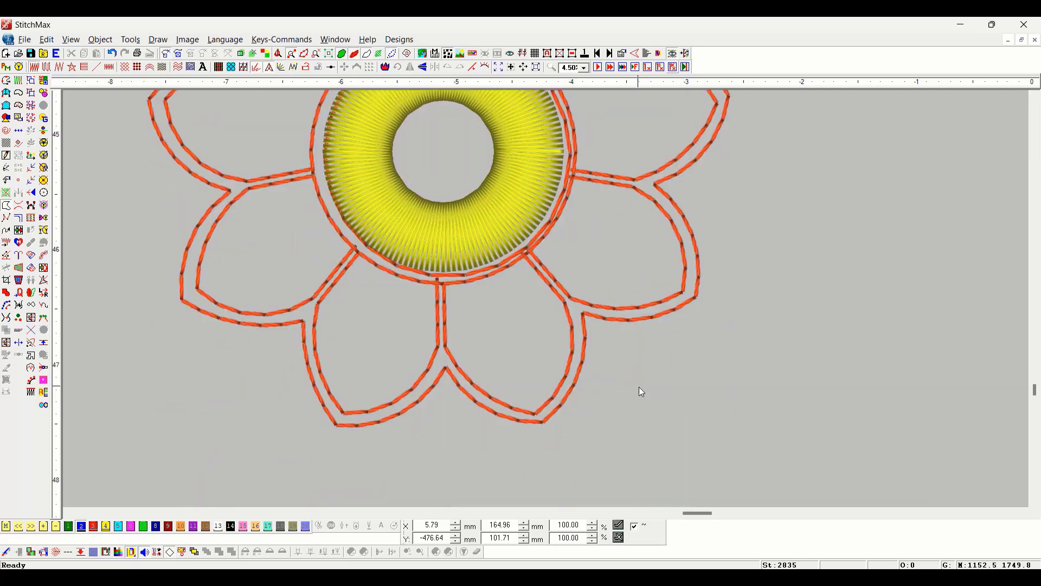
{"action": "scroll", "coordinate": [665, 409], "scroll_direction": "down", "scroll_amount": 4}
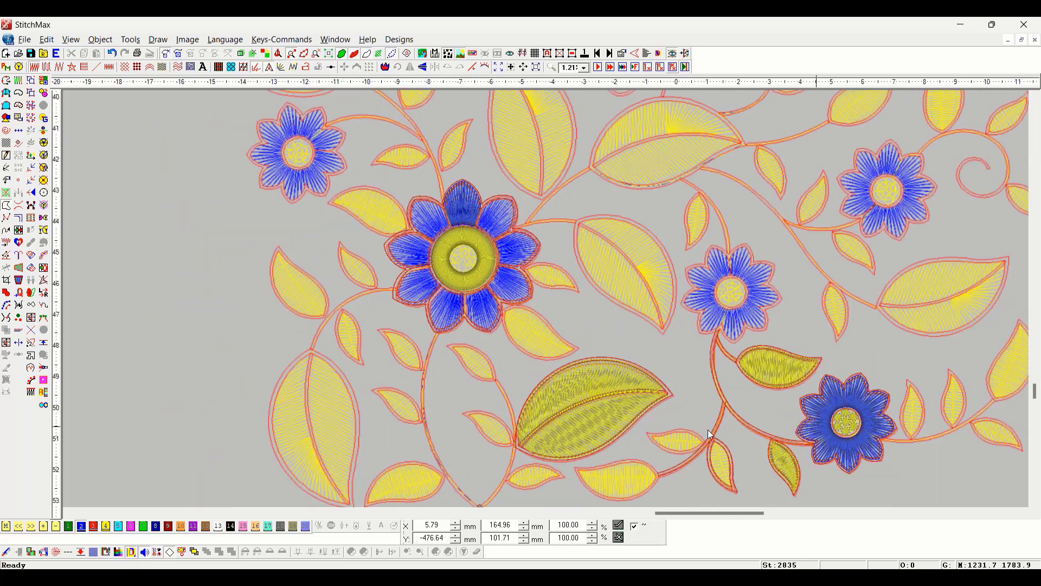
{"action": "scroll", "coordinate": [716, 434], "scroll_direction": "right", "scroll_amount": 3}
{"action": "scroll", "coordinate": [722, 440], "scroll_direction": "down", "scroll_amount": 2}
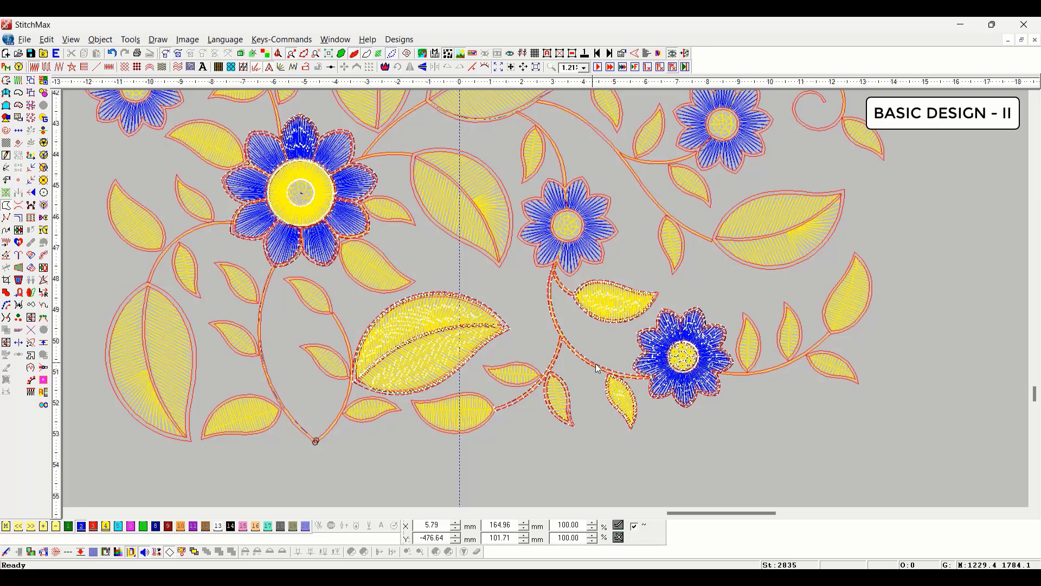
{"action": "key", "text": "alt+r"}
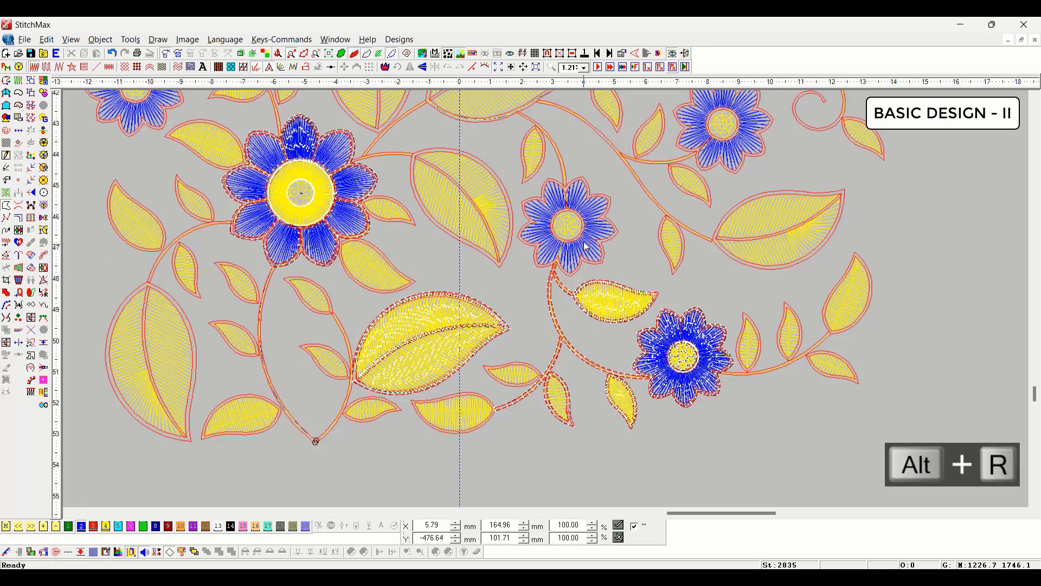
{"action": "key", "text": "F11"}
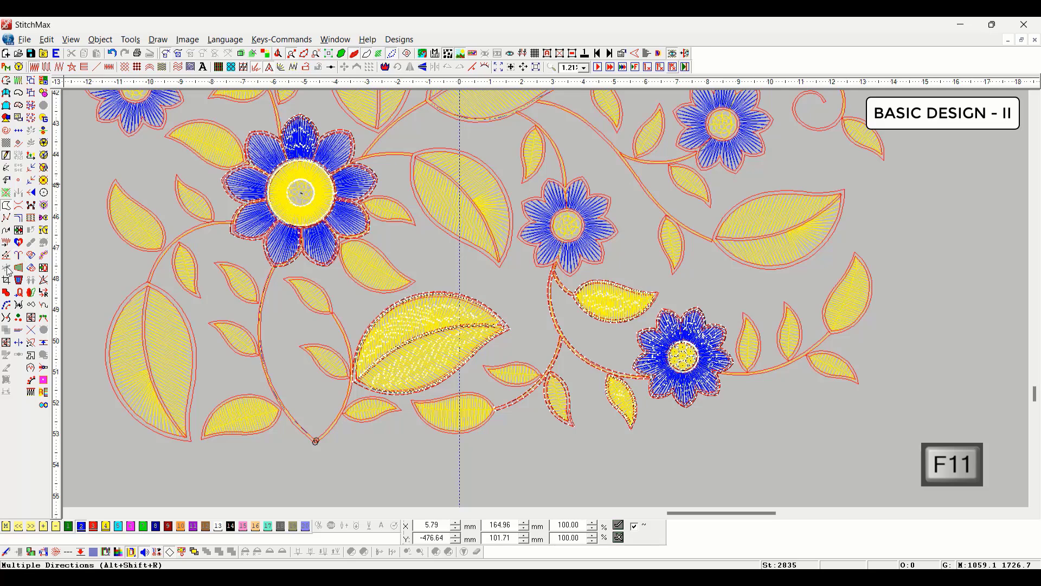
{"action": "key", "text": "alt+shift+r"}
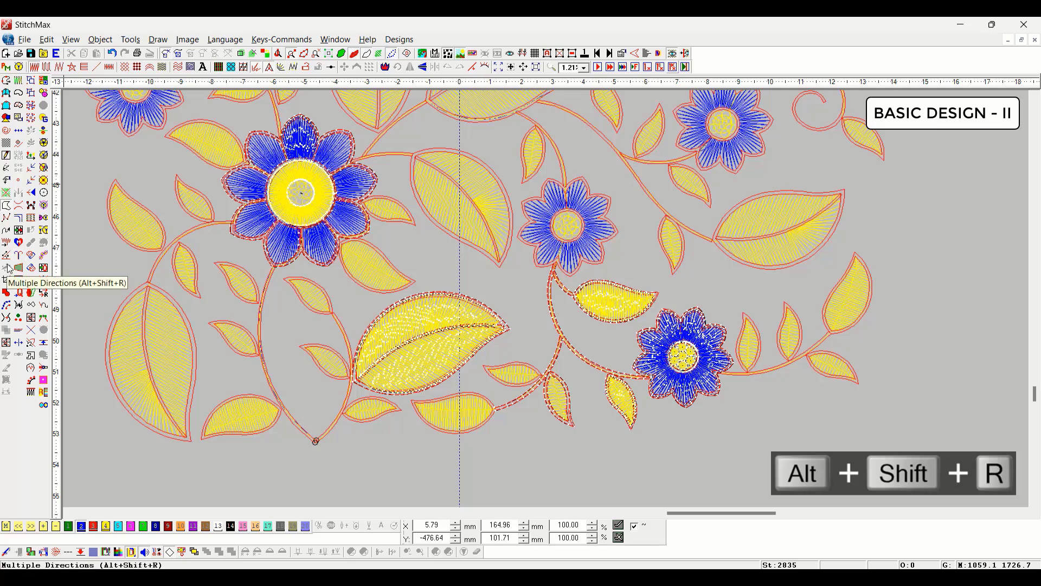
Examine the small blue flower's petal stitches and star-filled centre up close against the surrounding artwork.
{"action": "left_click", "coordinate": [621, 337]}
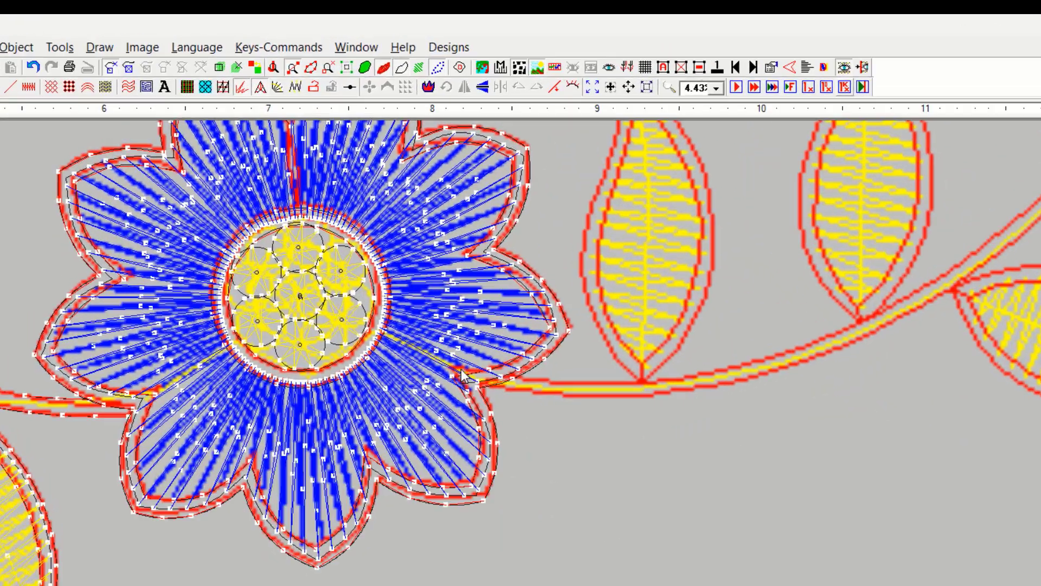
{"action": "scroll", "coordinate": [423, 282], "scroll_direction": "up", "scroll_amount": 3}
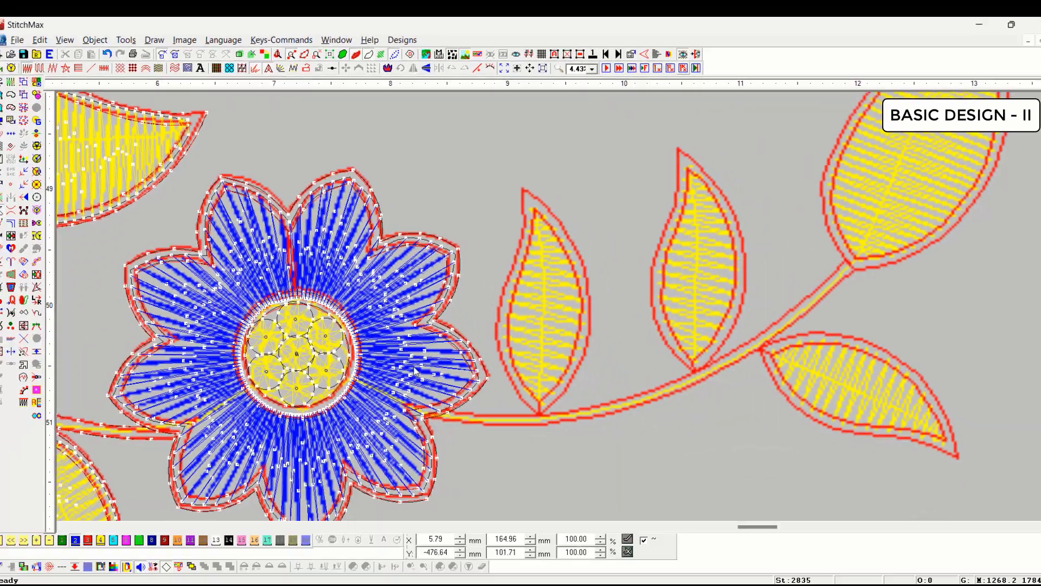
{"action": "scroll", "coordinate": [370, 275], "scroll_direction": "down", "scroll_amount": 4}
{"action": "scroll", "coordinate": [372, 279], "scroll_direction": "down", "scroll_amount": 5}
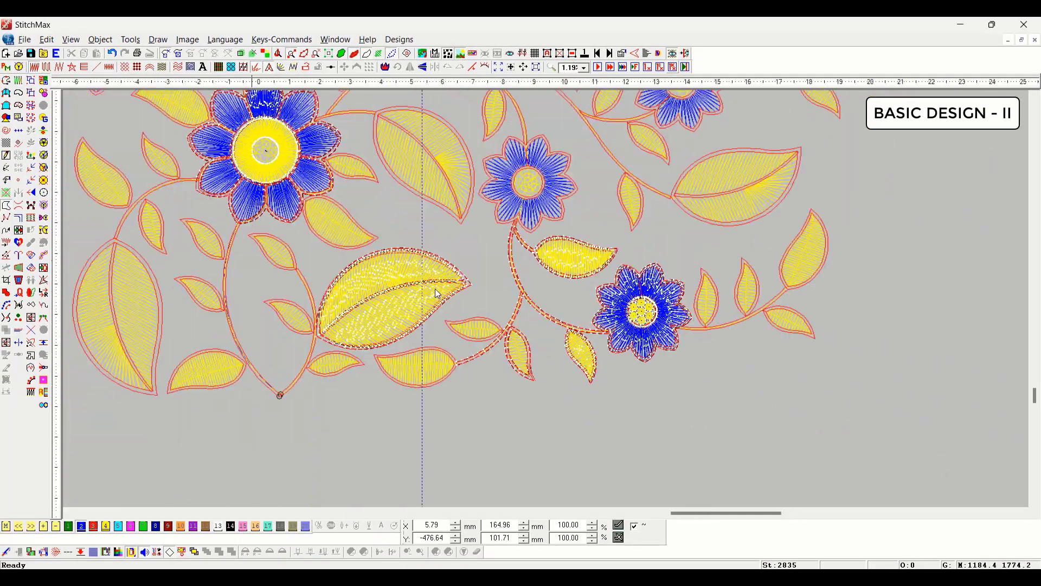
{"action": "scroll", "coordinate": [654, 308], "scroll_direction": "down", "scroll_amount": 4}
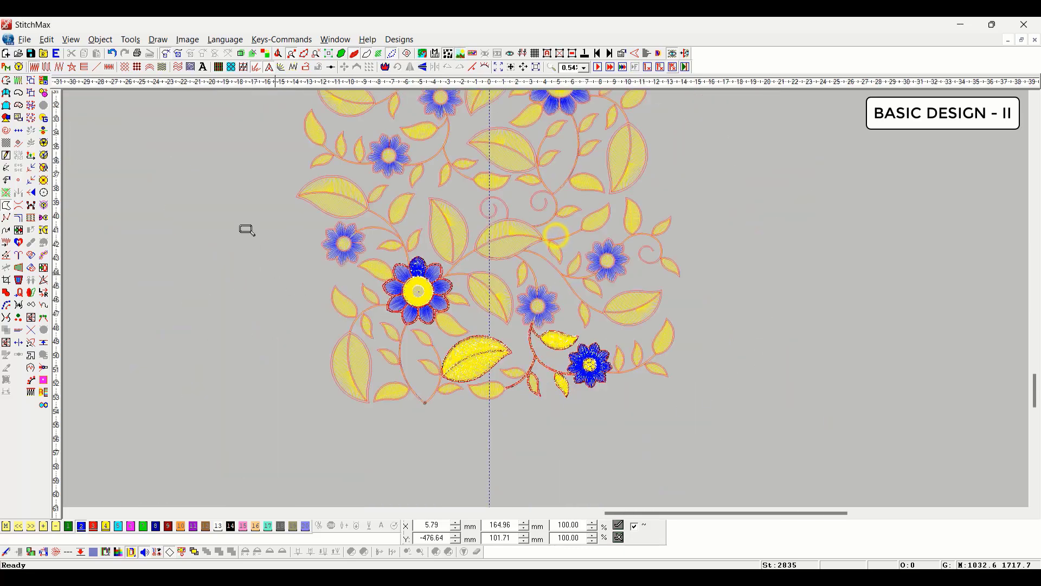
Select the red outline of the large flower's left petal beside the yellow centre.
{"action": "left_click", "coordinate": [249, 205]}
{"action": "left_click", "coordinate": [532, 341]}
{"action": "scroll", "coordinate": [775, 428], "scroll_direction": "right", "scroll_amount": 3}
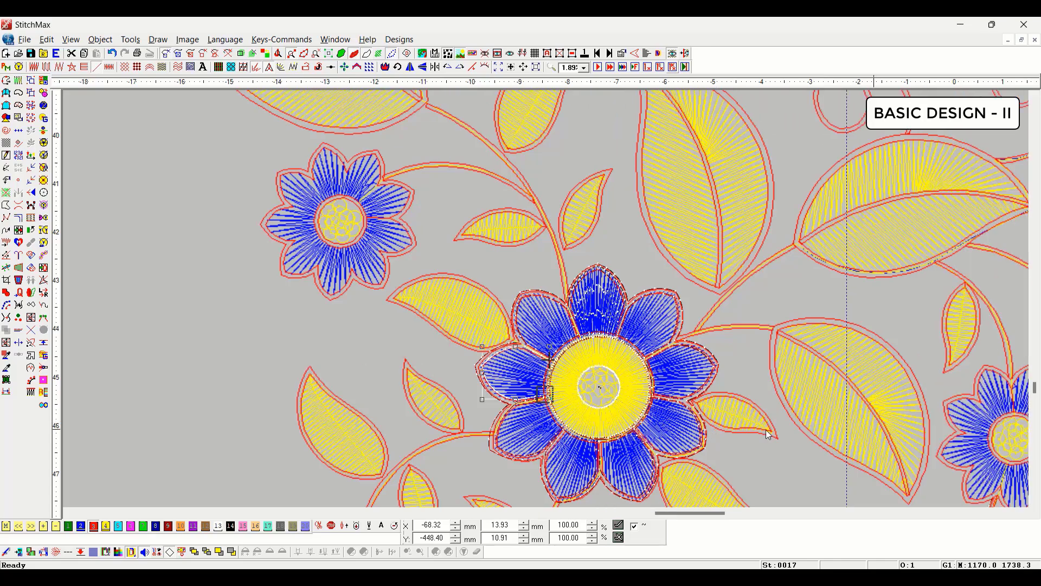